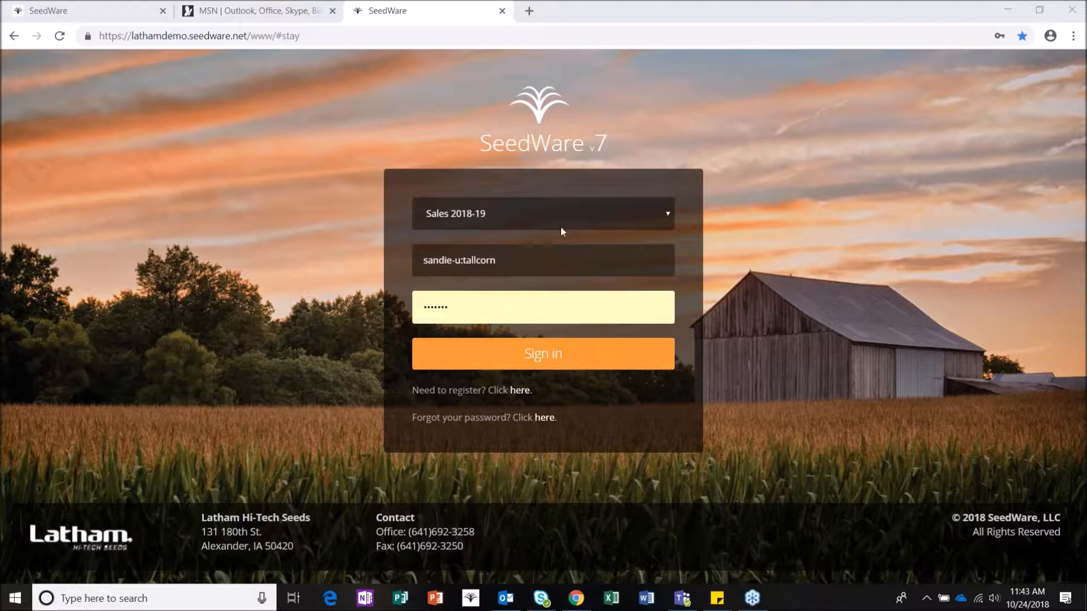
# Step: Sign in and open a blank Data Entry - Orders form
pyautogui.click(542, 360)
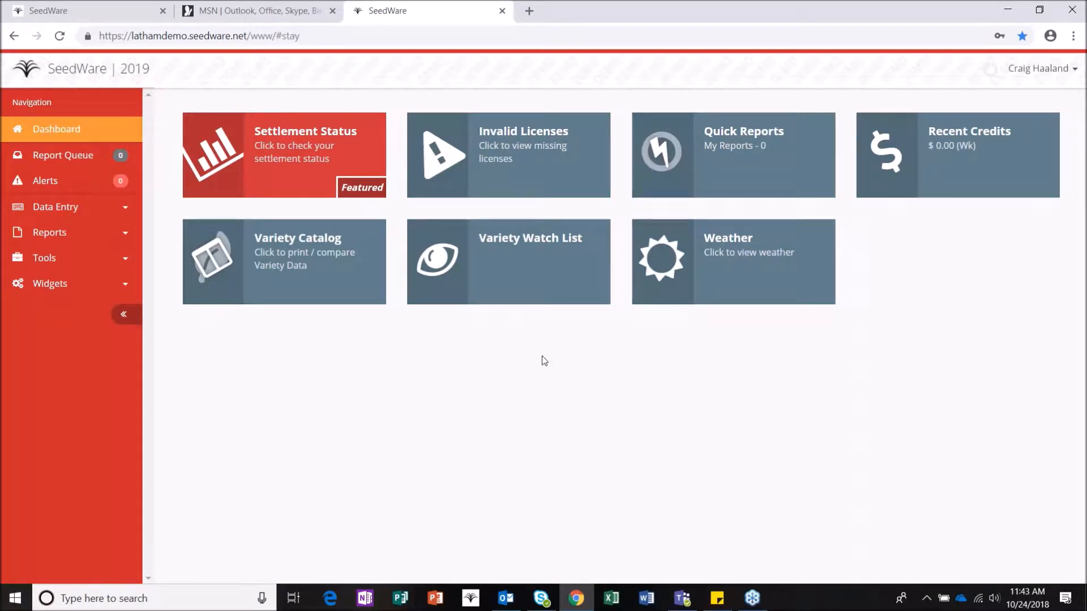
pyautogui.click(45, 213)
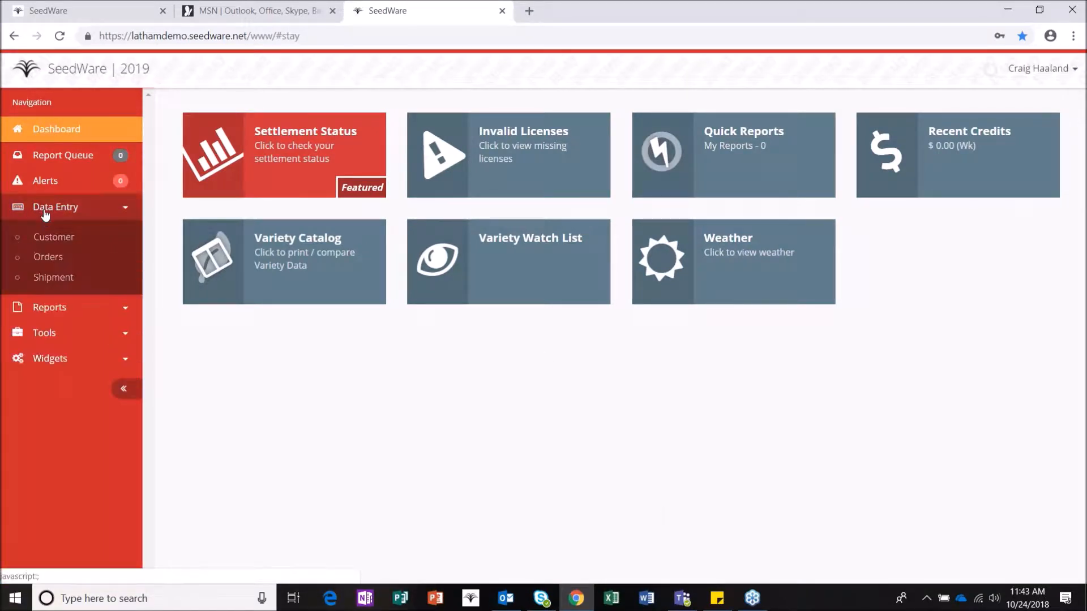
pyautogui.click(52, 257)
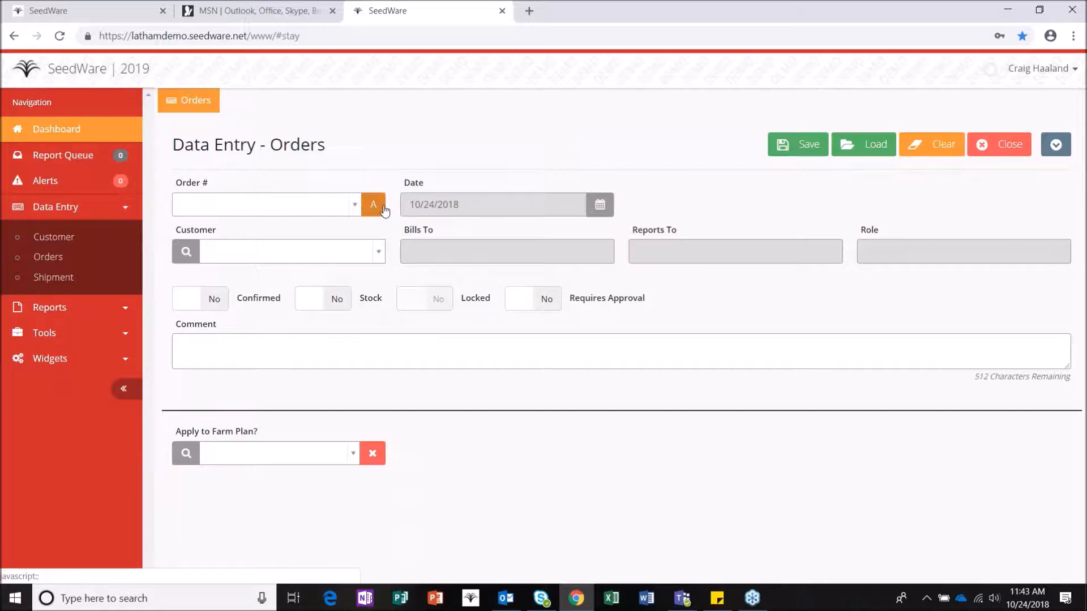
# Step: Auto-assign order number 22120 to the new order
pyautogui.click(291, 205)
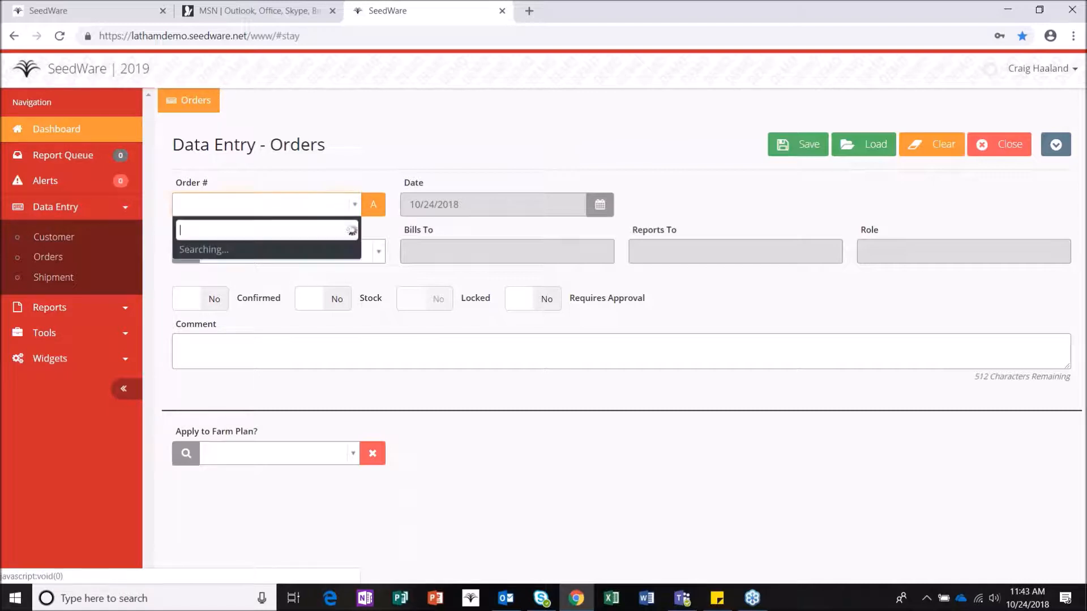
pyautogui.click(309, 161)
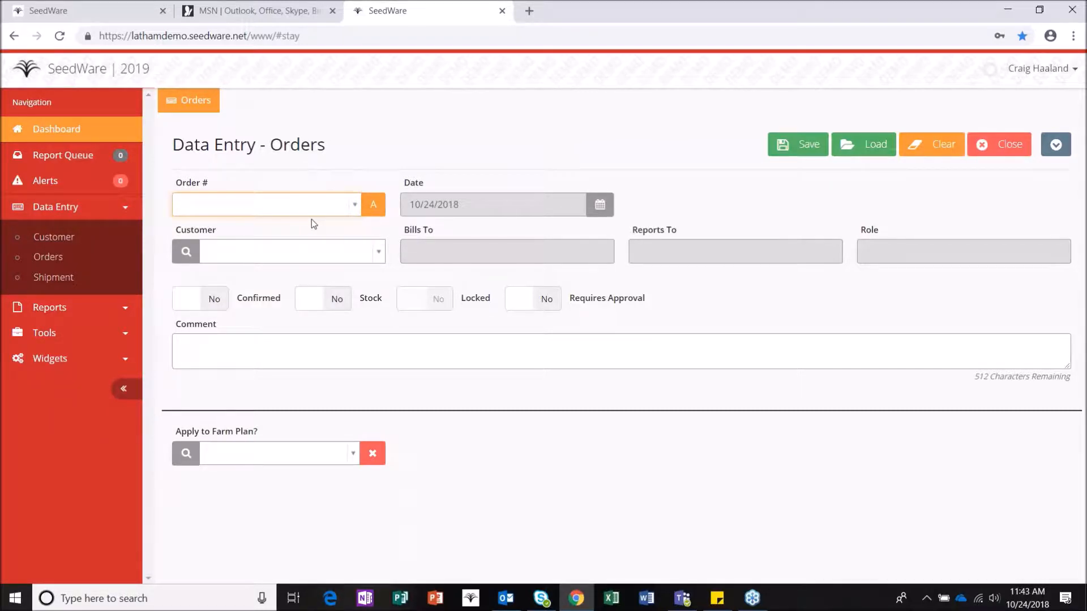
pyautogui.click(372, 205)
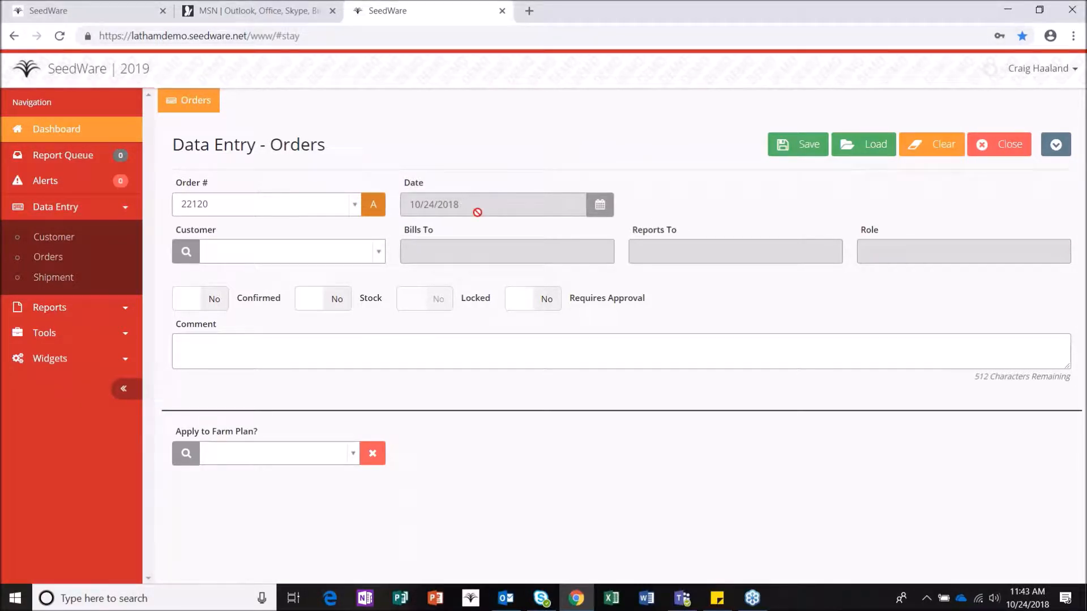
# Step: Find the customer by name search and set them on the order with role CUS
pyautogui.click(291, 252)
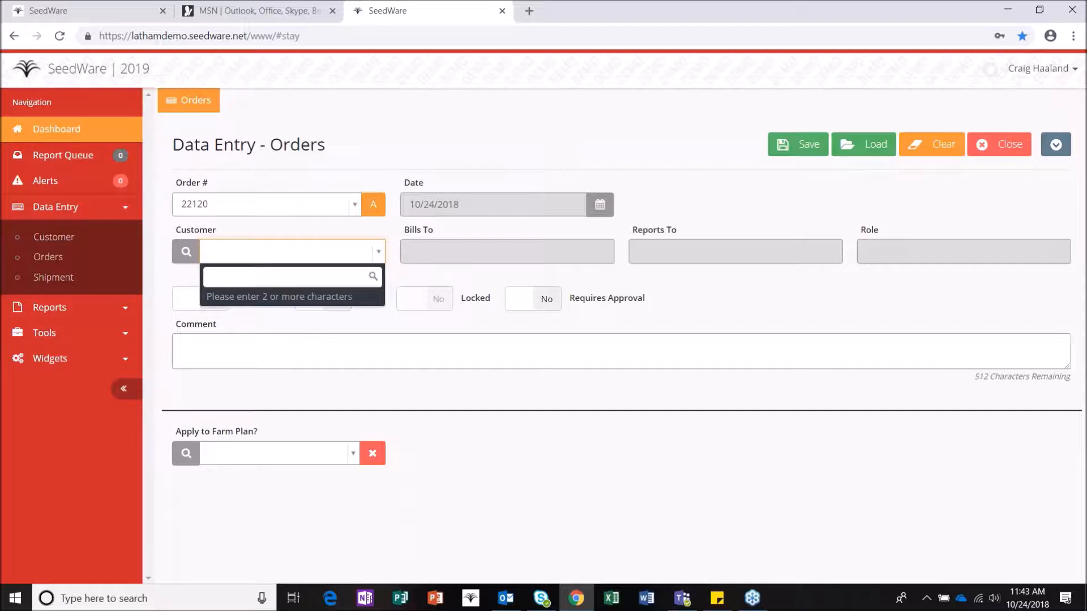
pyautogui.write('weber')
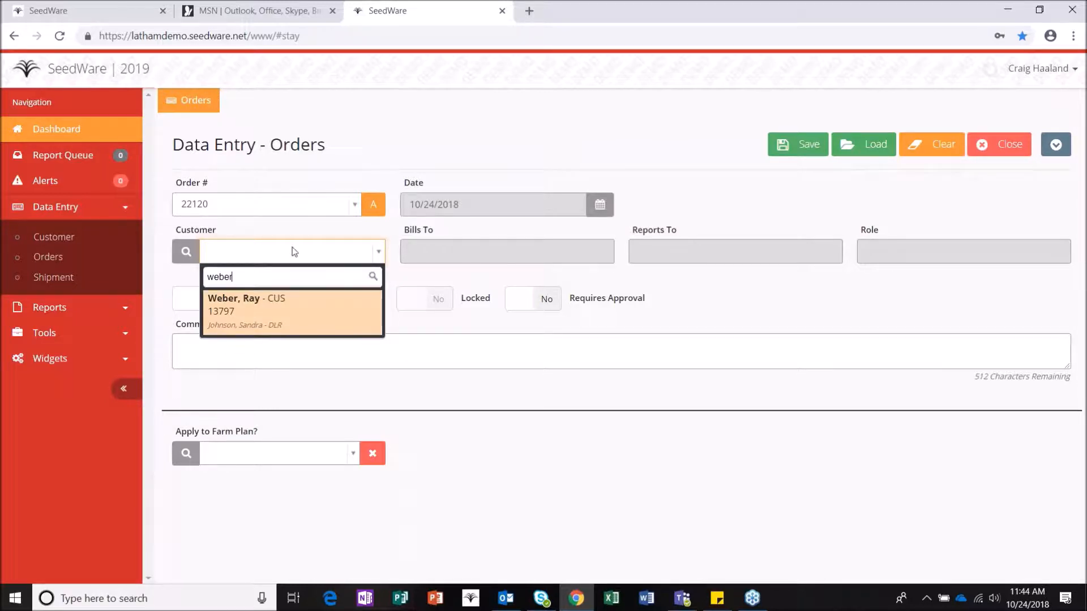
pyautogui.click(285, 308)
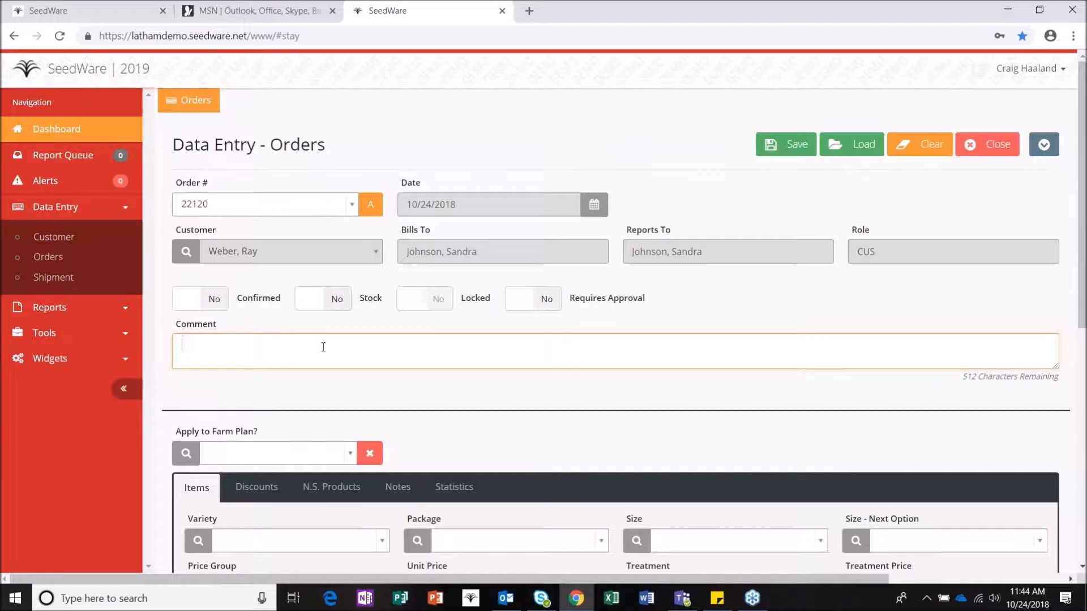
# Step: Enter the order comment 'Phone Order 10-24-18'
pyautogui.write('Phone Order 10-24-18')
pyautogui.scroll(-3, 291, 334)
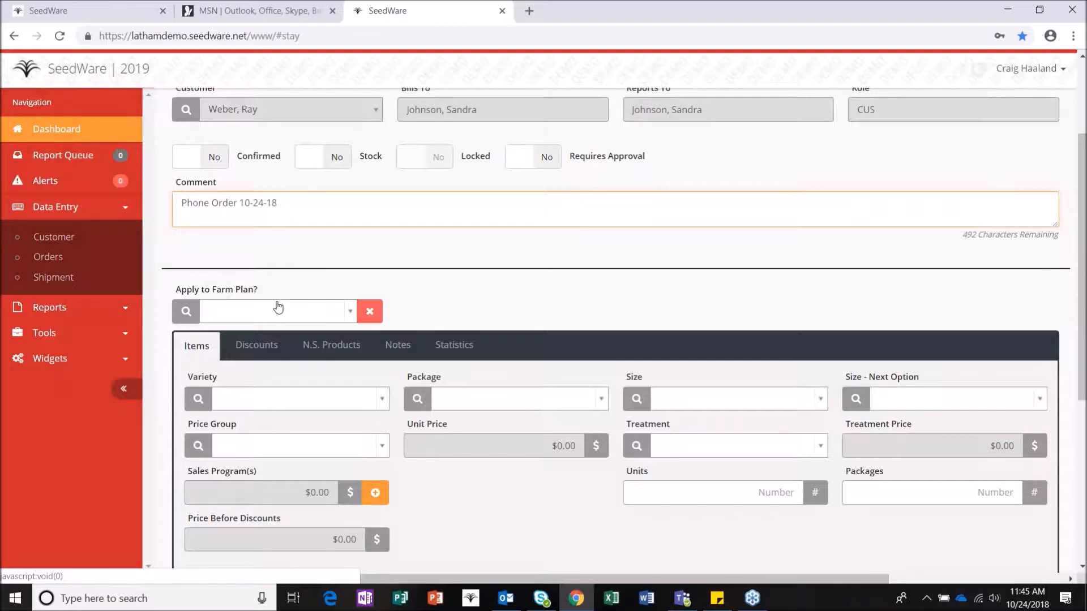
# Step: Set Apply to Farm Plan? to No
pyautogui.click(278, 308)
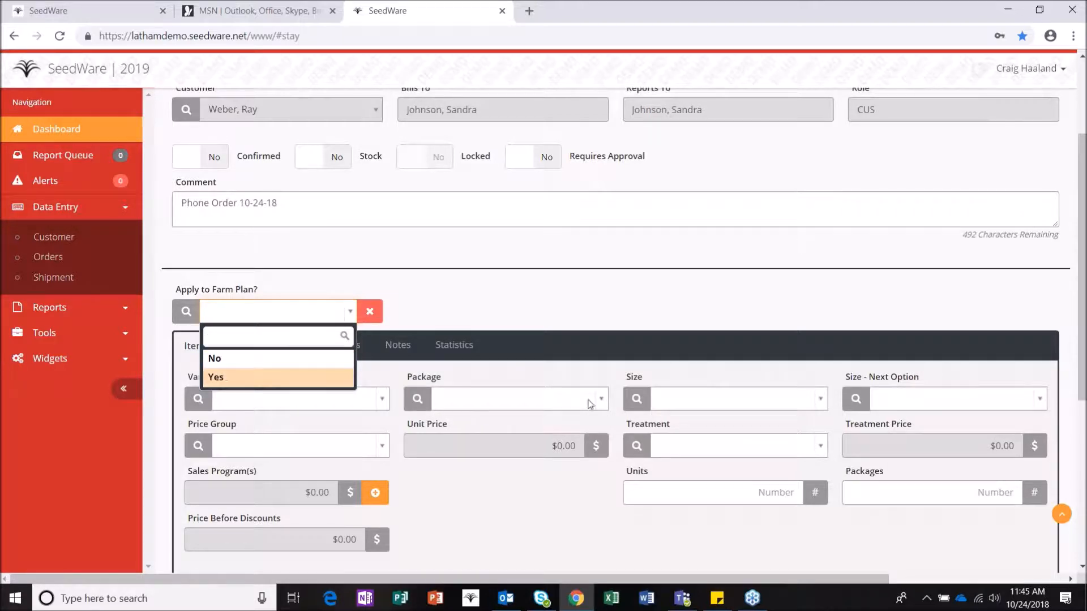
pyautogui.scroll(3, 589, 403)
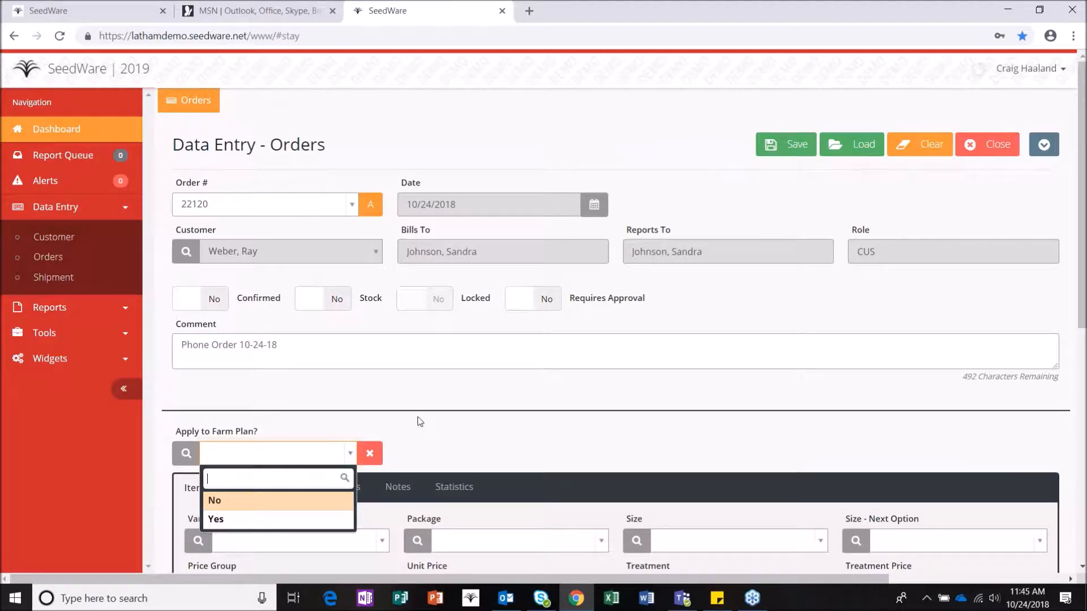
pyautogui.scroll(-1, 413, 427)
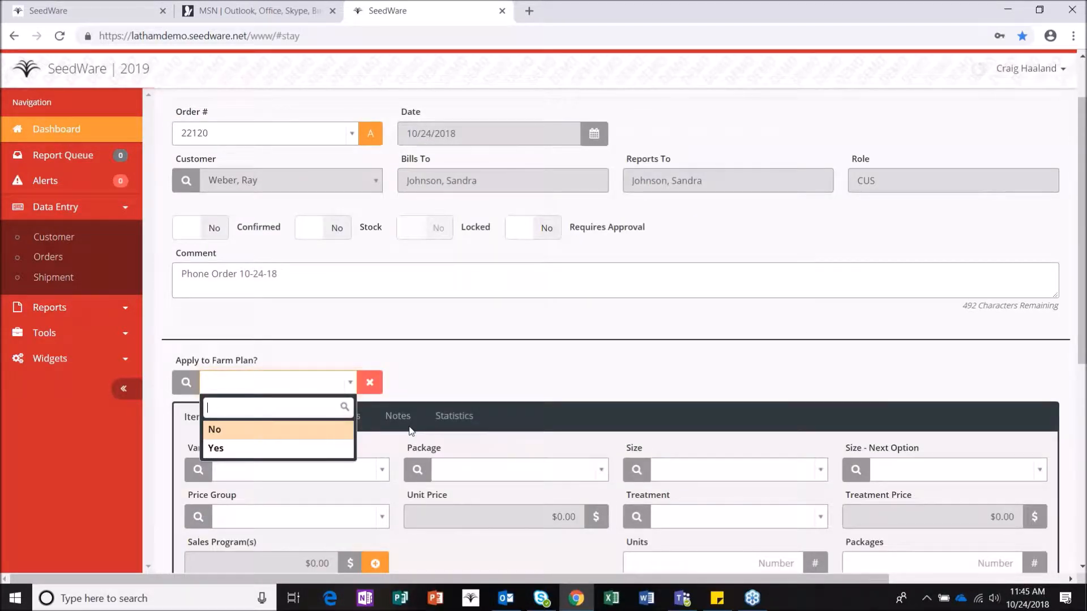
pyautogui.click(321, 441)
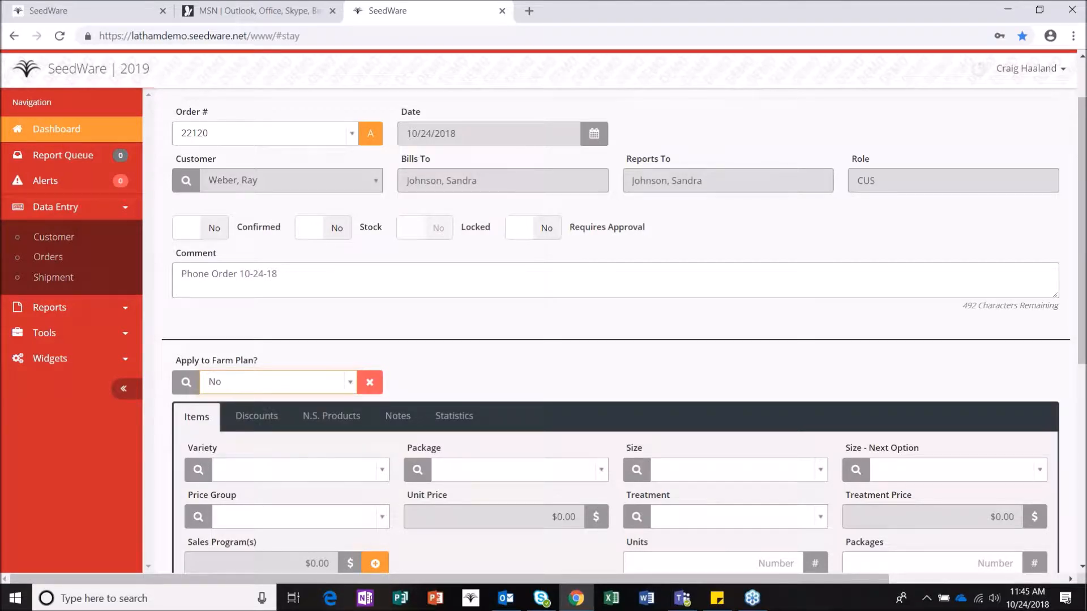
pyautogui.scroll(-2, 334, 436)
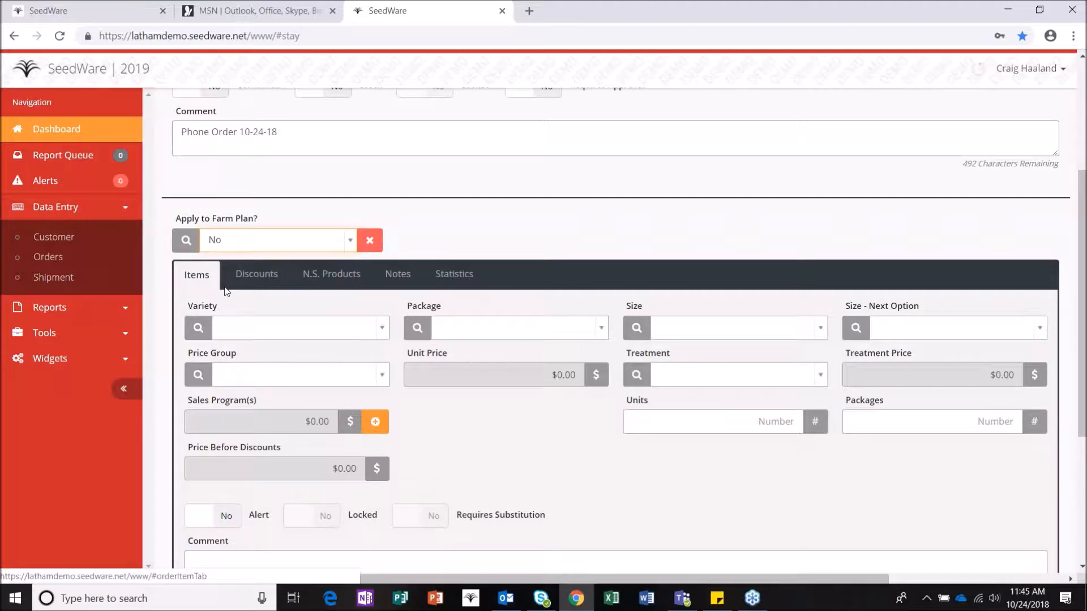
# Step: Check the empty Discounts, N.S. Products and Notes tabs, then return to Items
pyautogui.click(269, 280)
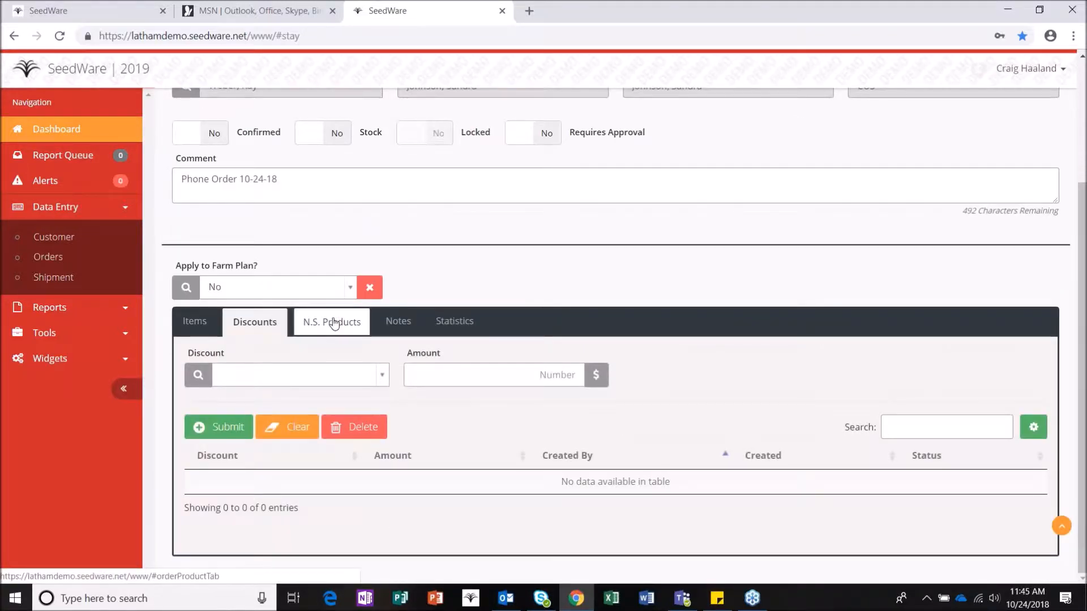
pyautogui.click(332, 321)
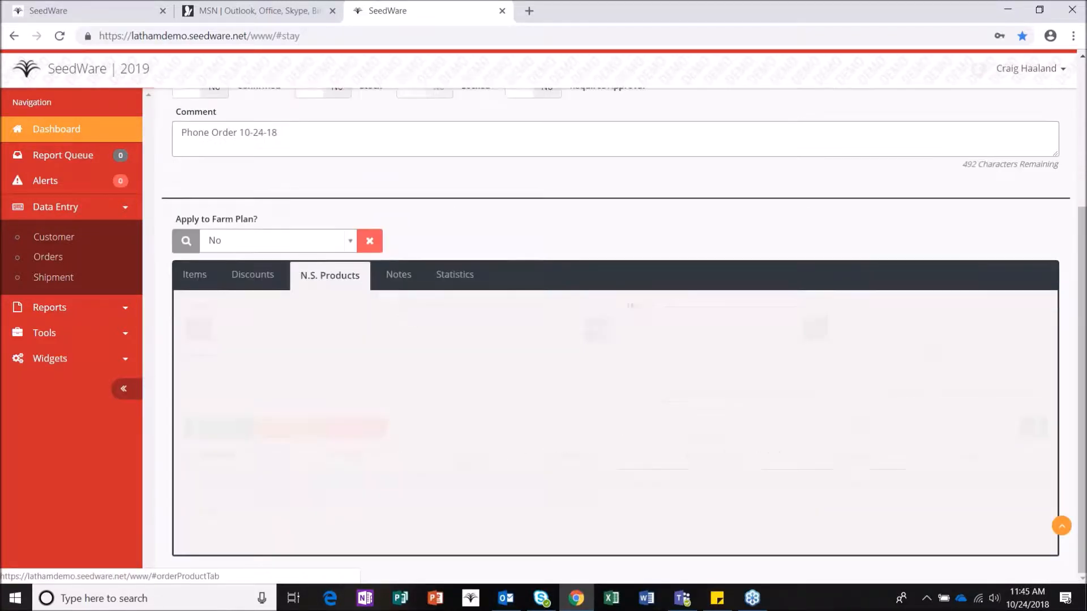
pyautogui.click(396, 282)
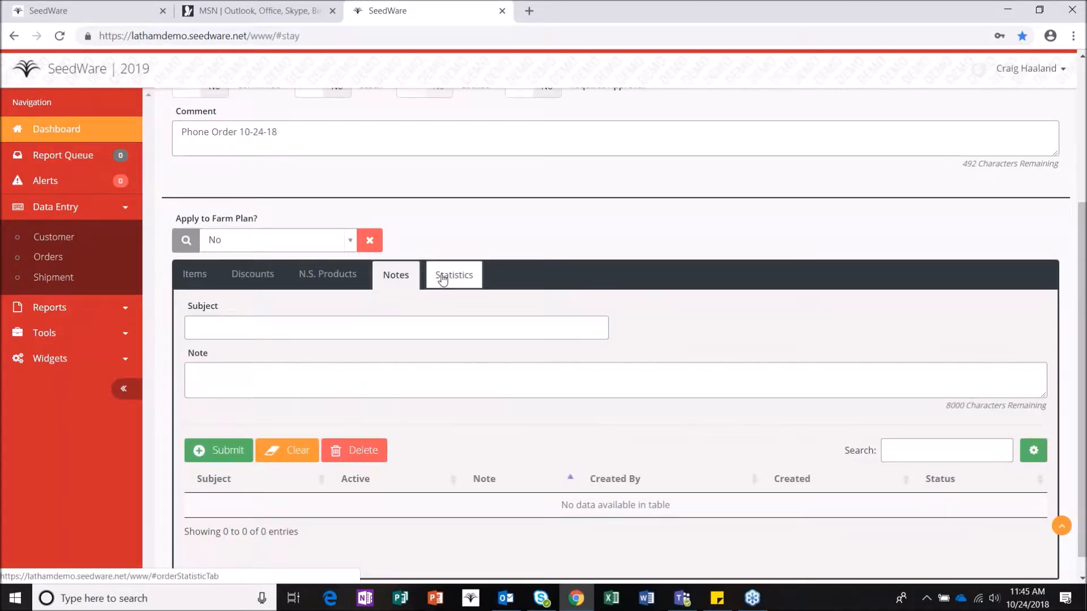
pyautogui.click(196, 273)
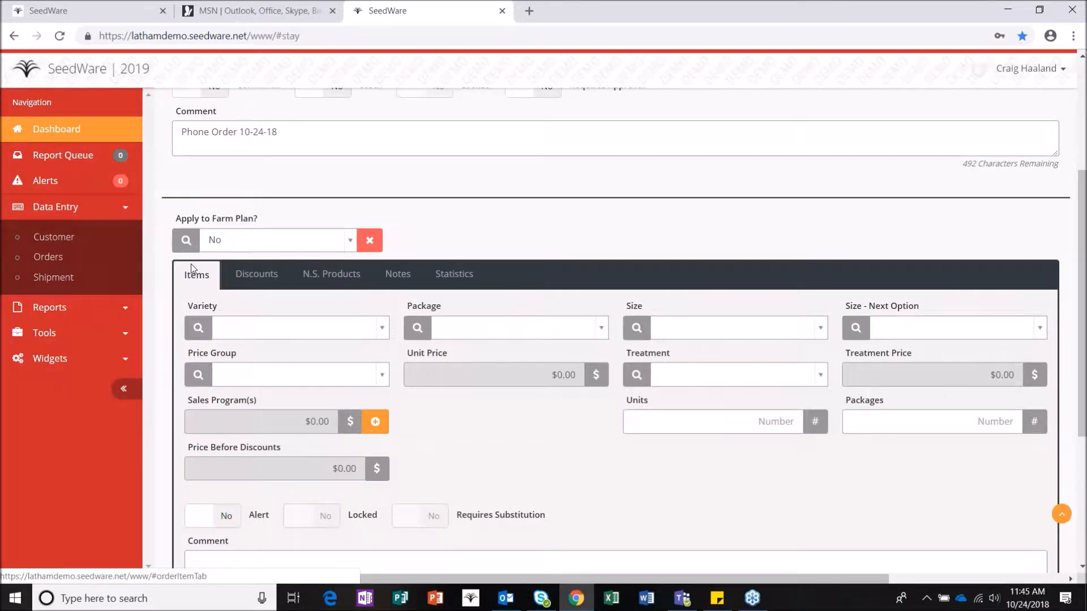
# Step: Choose soybean variety 2249 packaged in Bag for the item
pyautogui.click(273, 328)
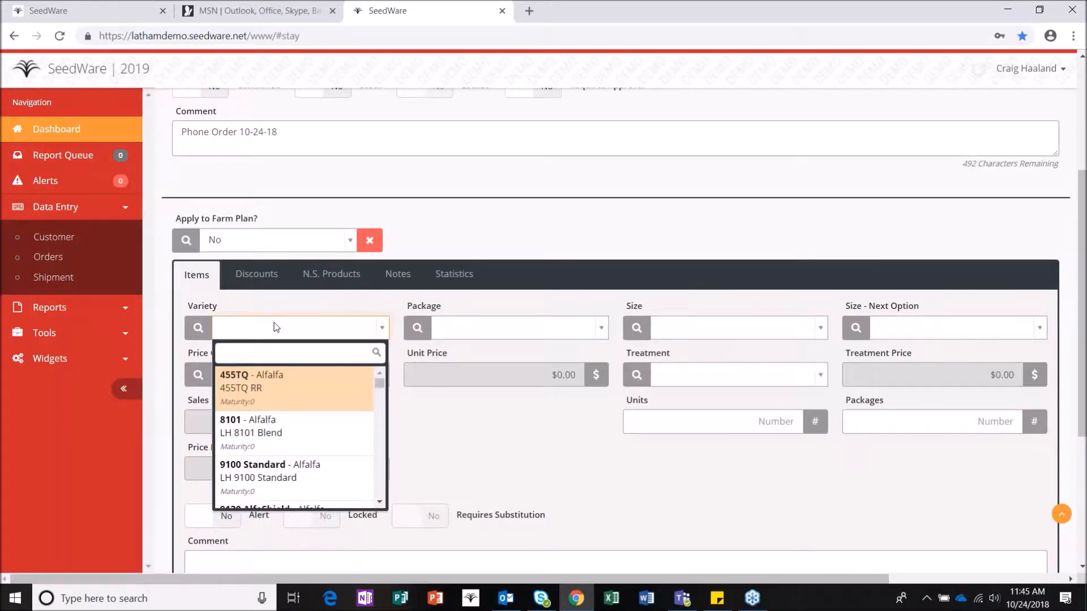
pyautogui.write('2249')
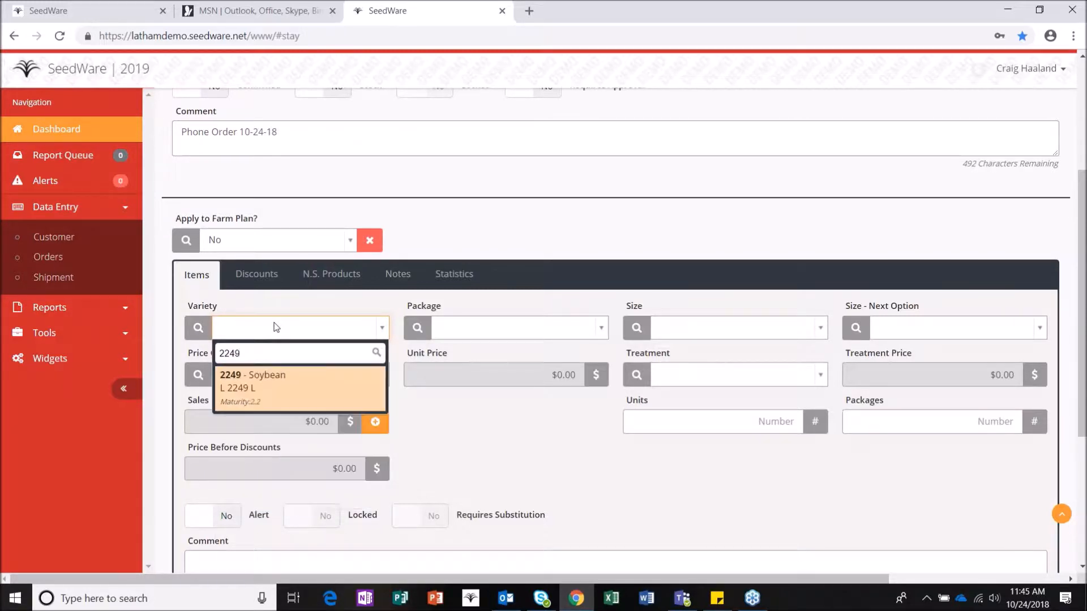
pyautogui.click(289, 389)
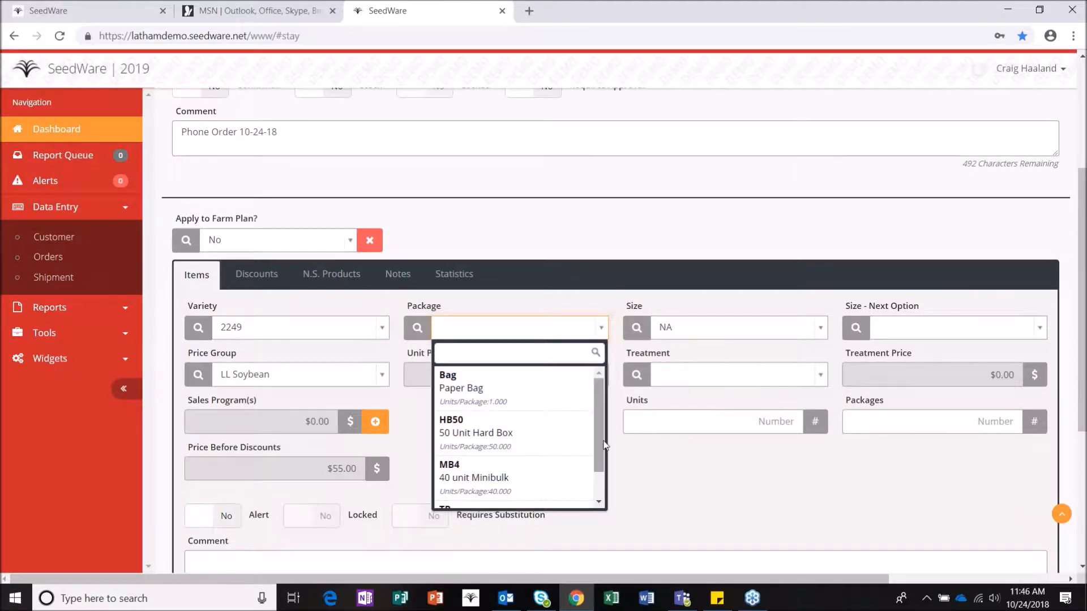
pyautogui.scroll(-2, 601, 449)
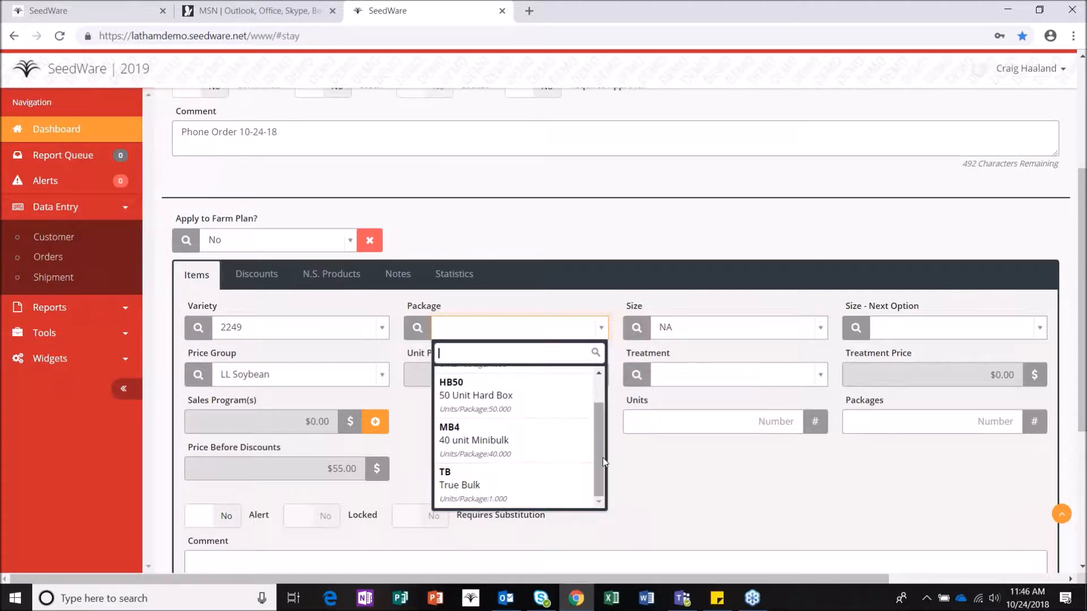
pyautogui.scroll(2, 600, 407)
pyautogui.click(458, 381)
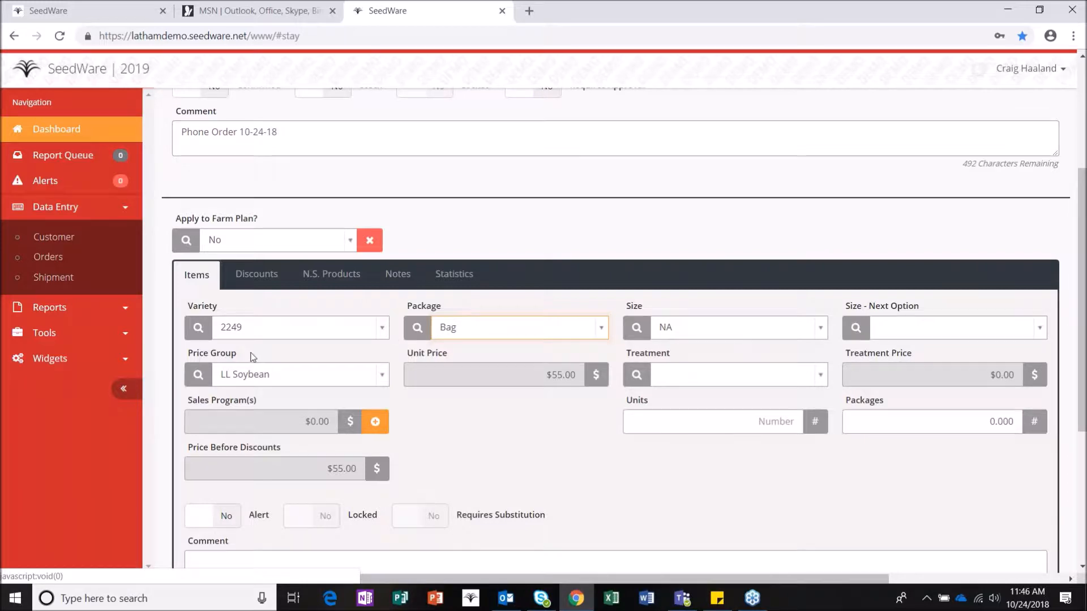
# Step: Apply SoyShield Plus treatment and set 12 units and 12 packages
pyautogui.click(689, 378)
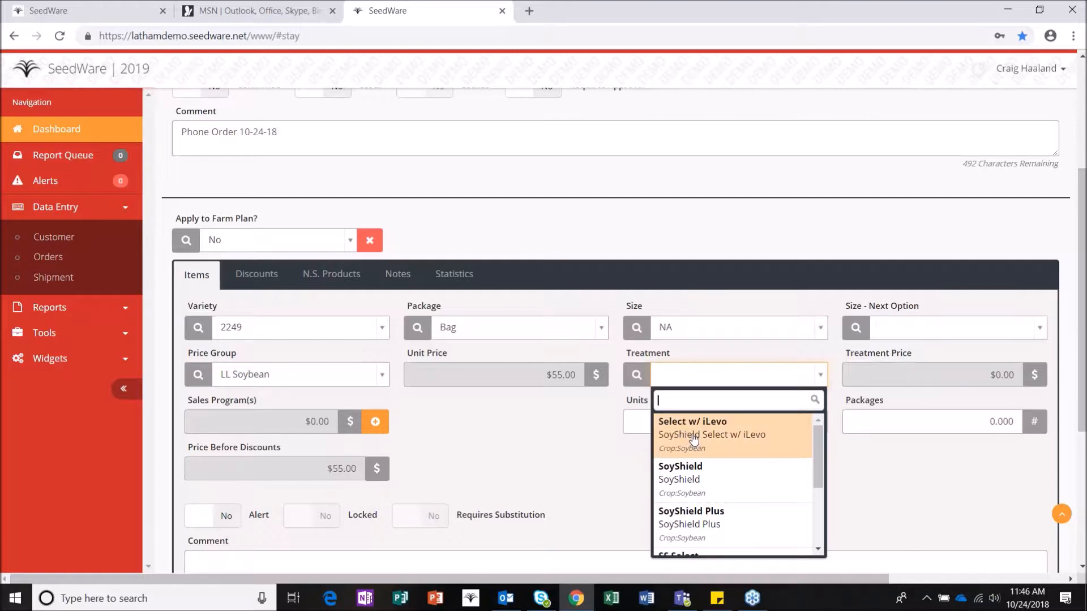
pyautogui.click(685, 526)
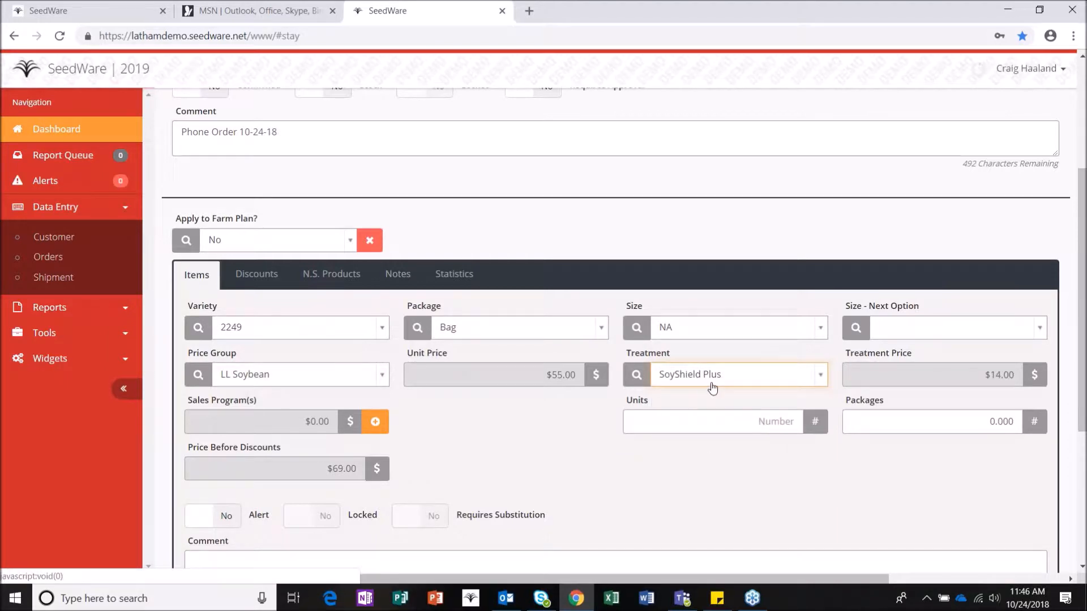
pyautogui.click(707, 422)
pyautogui.write('12')
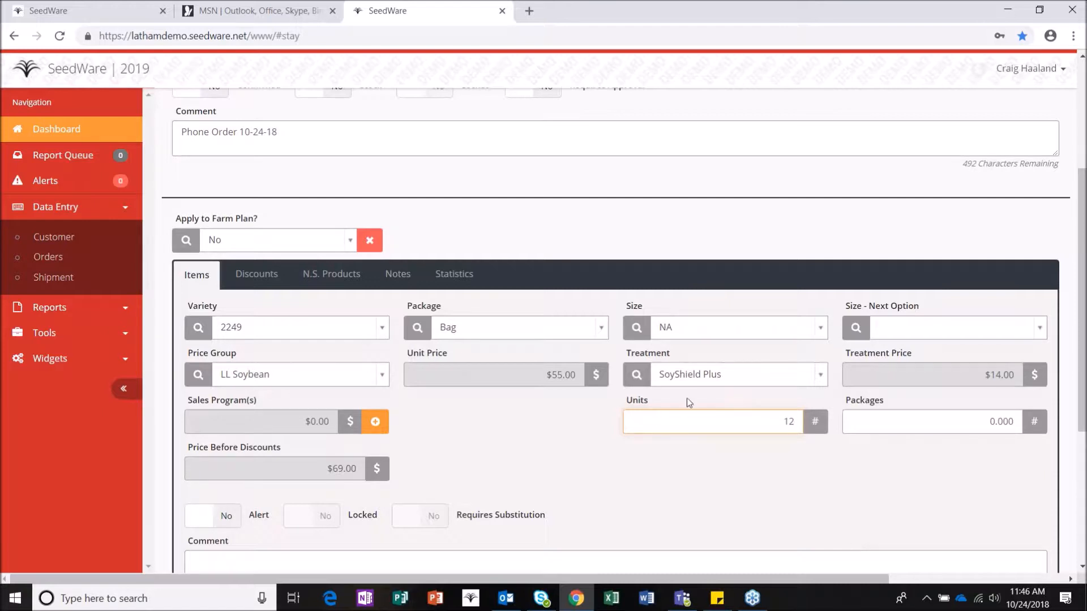
pyautogui.click(864, 415)
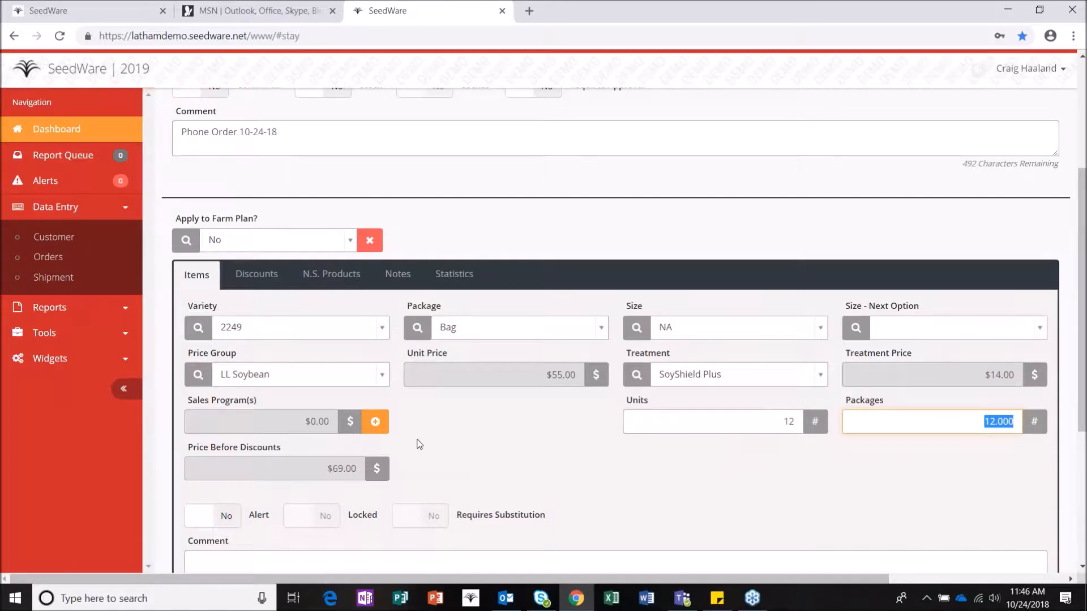
pyautogui.scroll(-1, 418, 442)
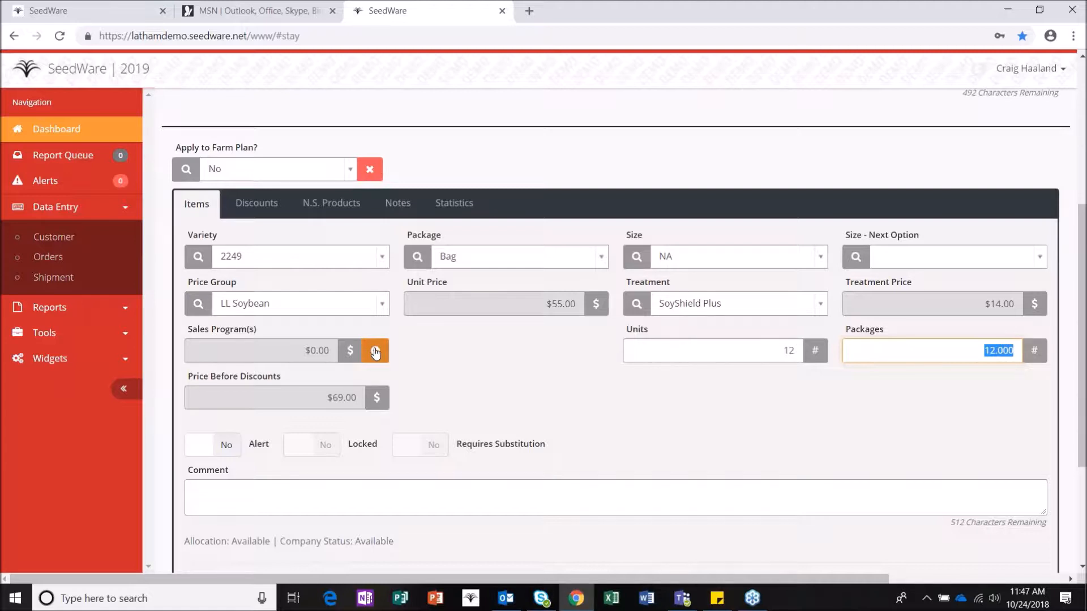
# Step: Add the Bean EarlyOrder sales program ($0.50) to the 2249 item
pyautogui.click(374, 352)
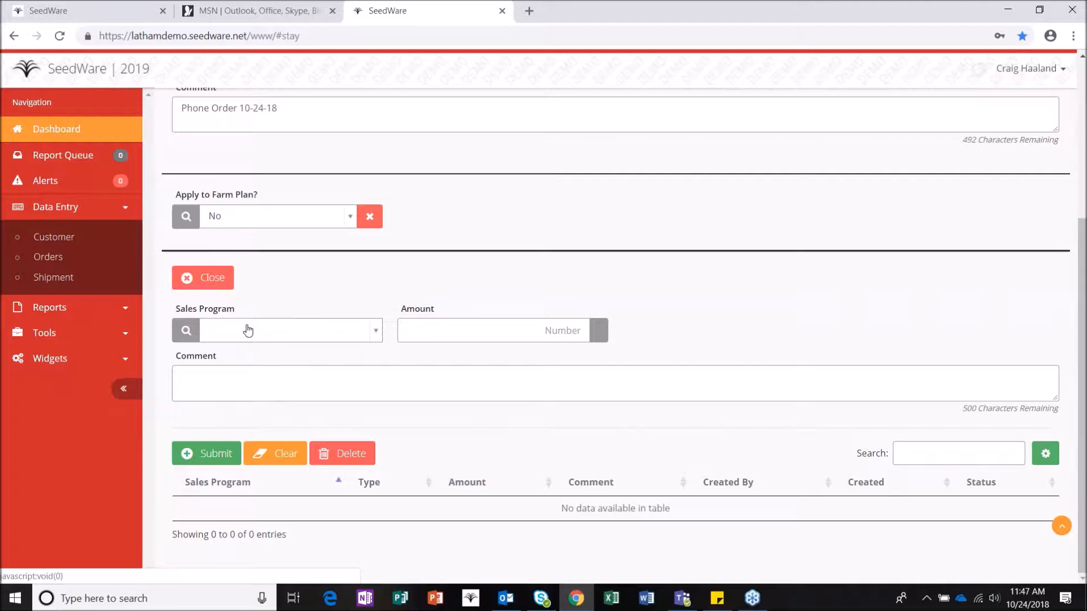
pyautogui.click(260, 332)
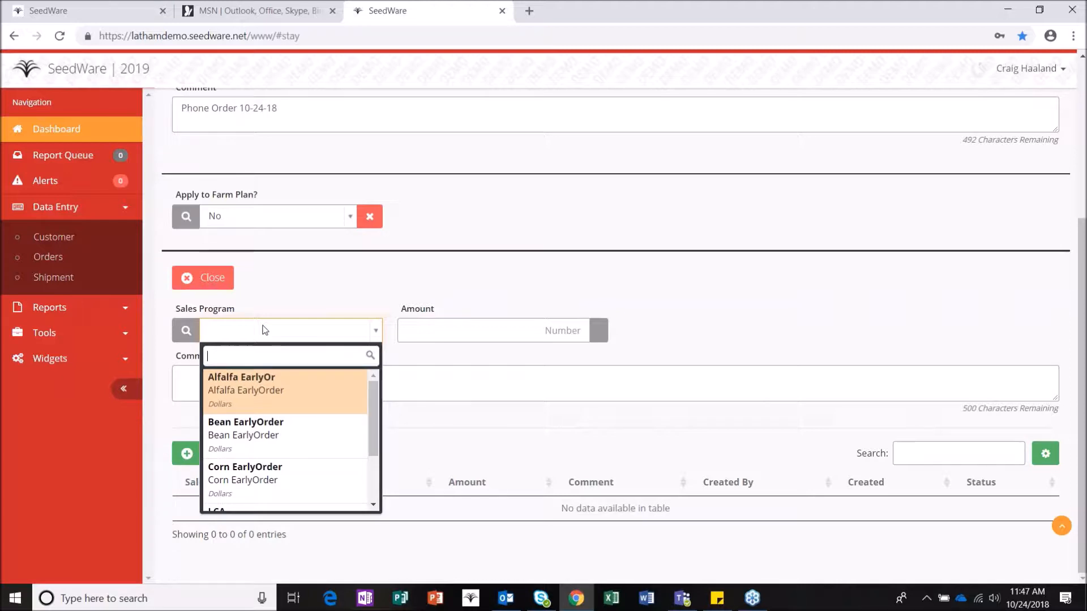
pyautogui.write('be')
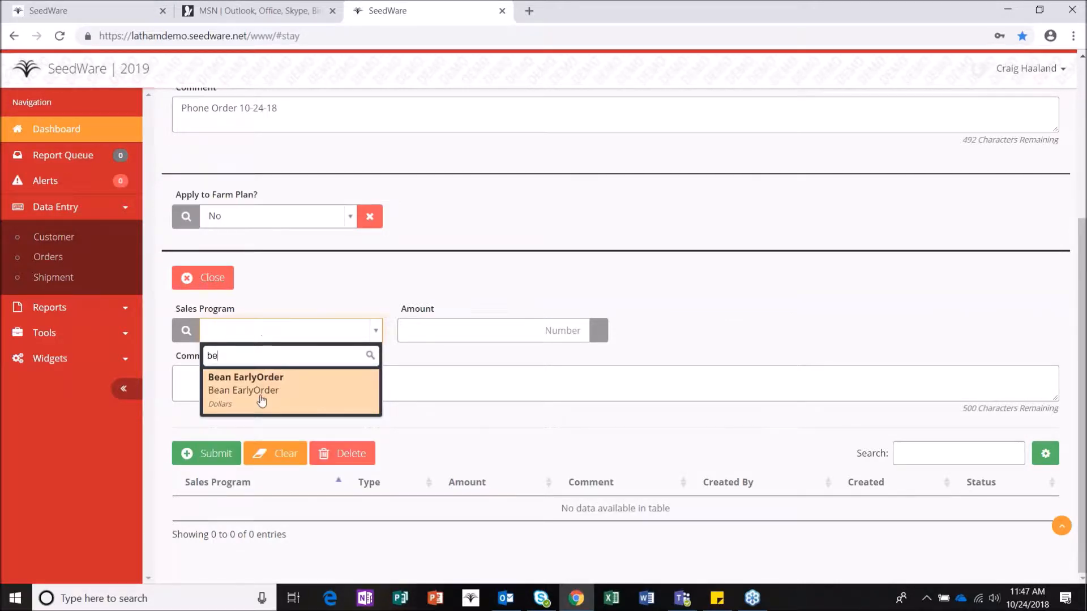
pyautogui.click(260, 396)
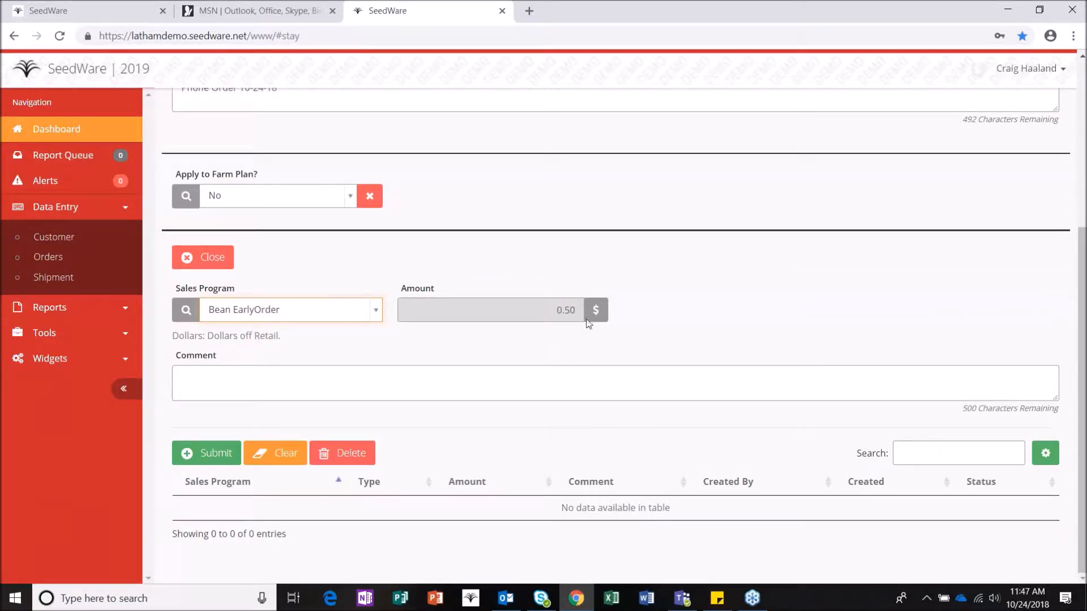
pyautogui.click(227, 453)
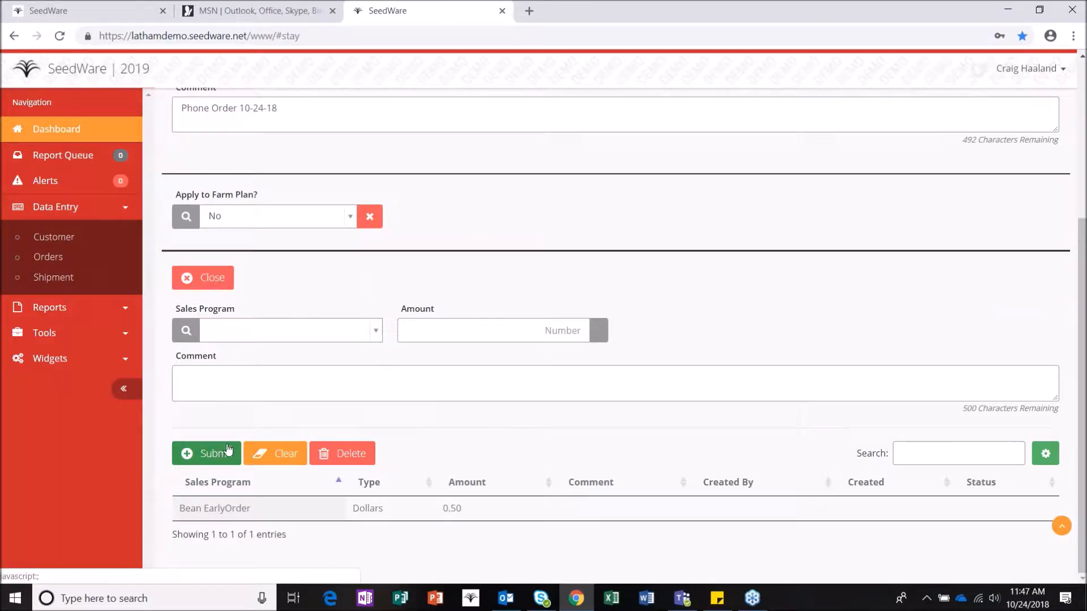
pyautogui.click(325, 332)
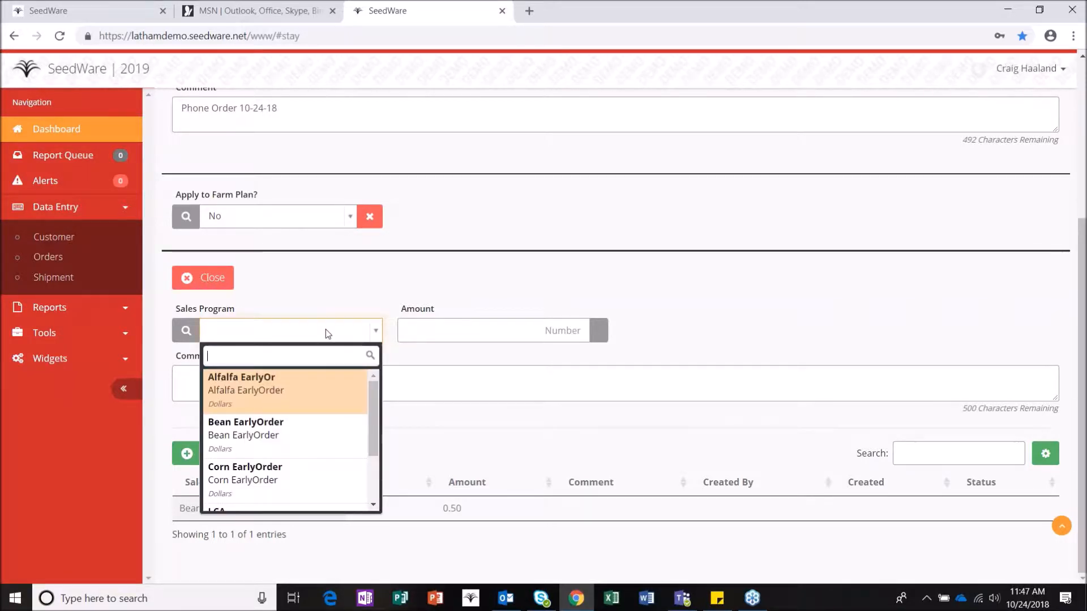
pyautogui.click(313, 299)
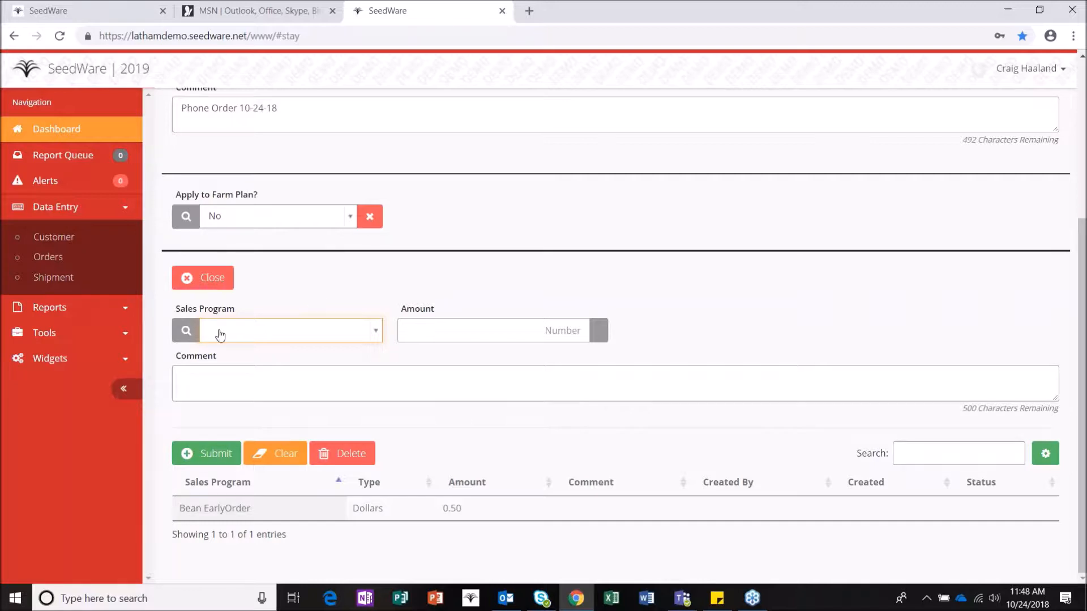
pyautogui.click(218, 283)
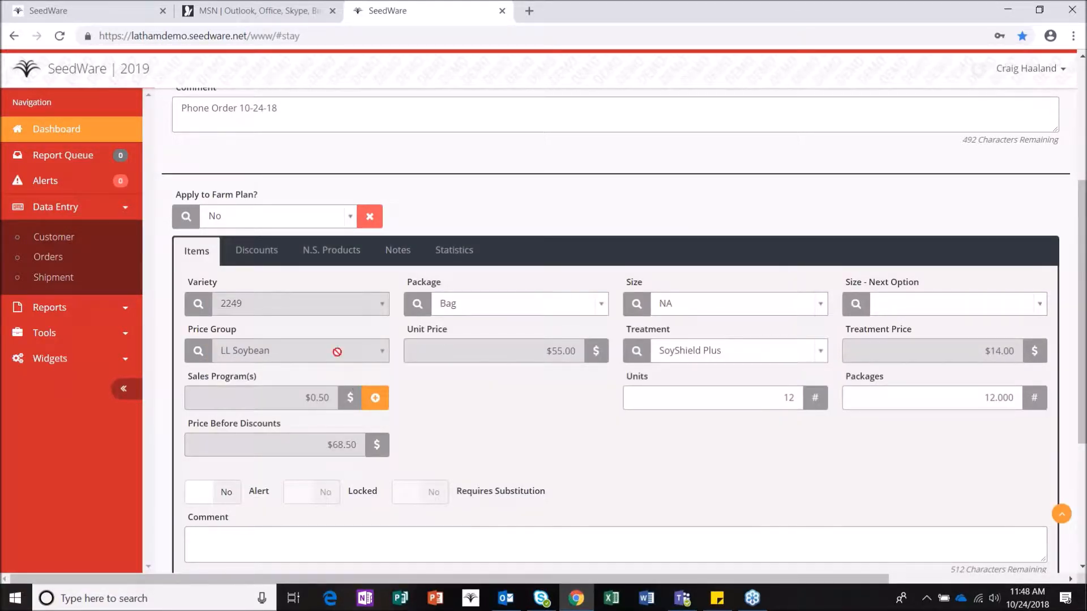
# Step: Add the SS+ Early Order sales program ($1.50), bringing the price to $67.00
pyautogui.click(375, 399)
pyautogui.click(338, 335)
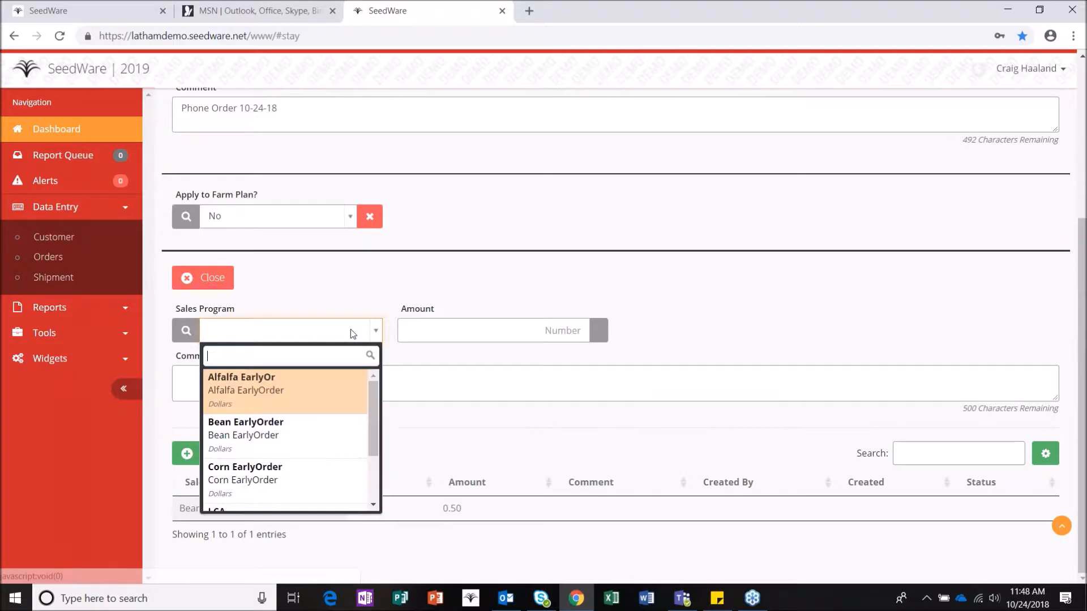
pyautogui.write('ss')
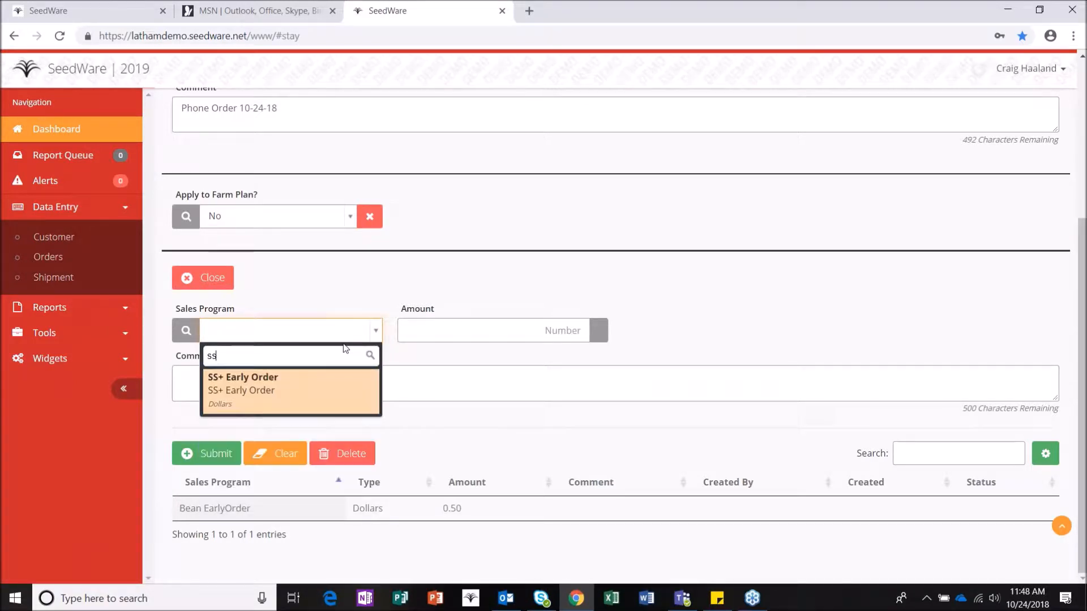
pyautogui.click(323, 385)
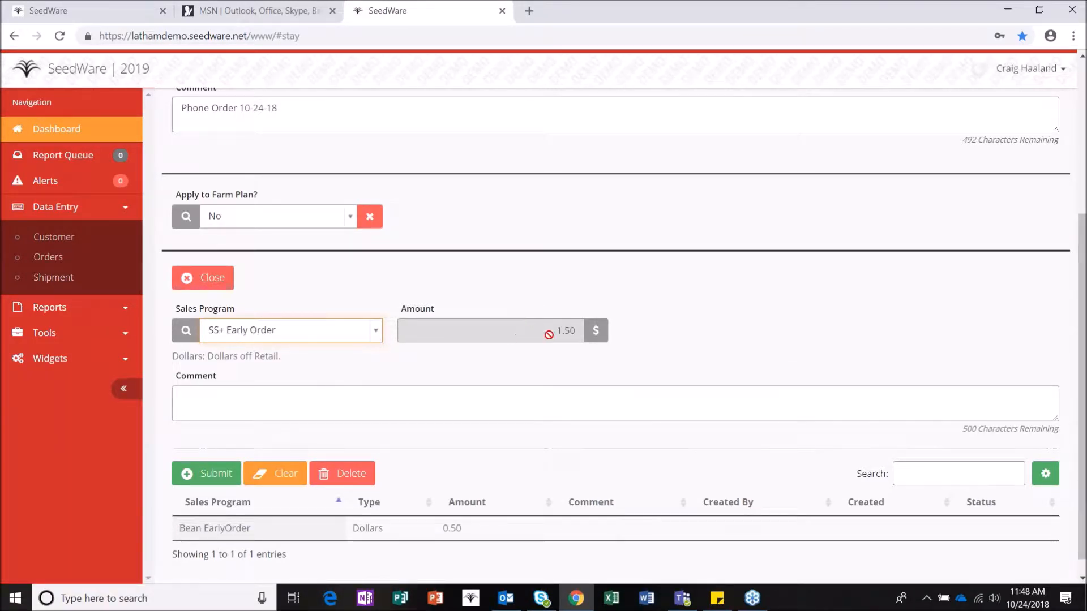
pyautogui.click(210, 478)
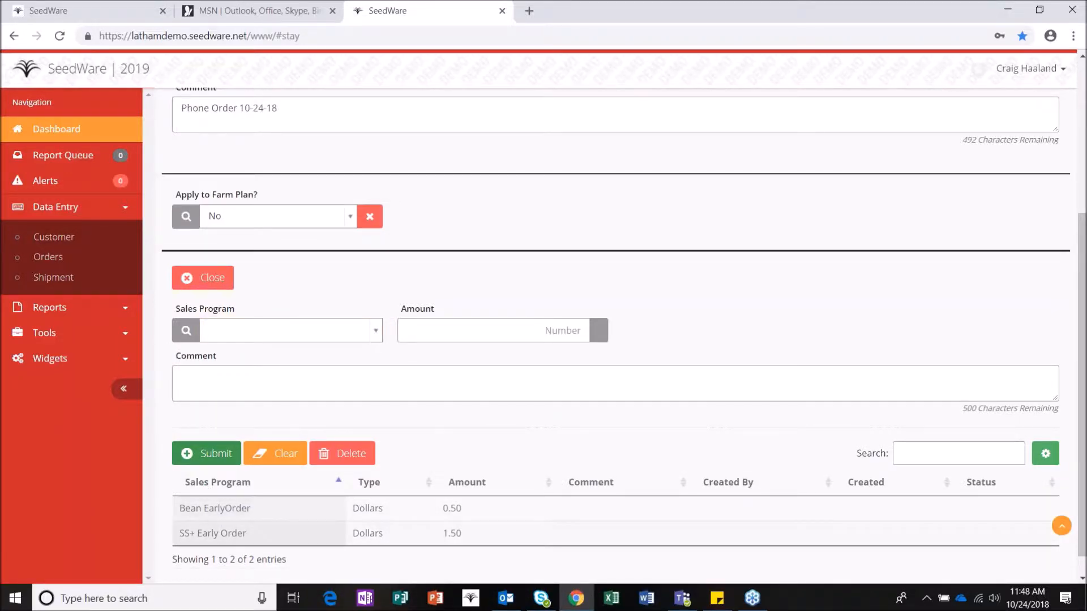
pyautogui.click(216, 277)
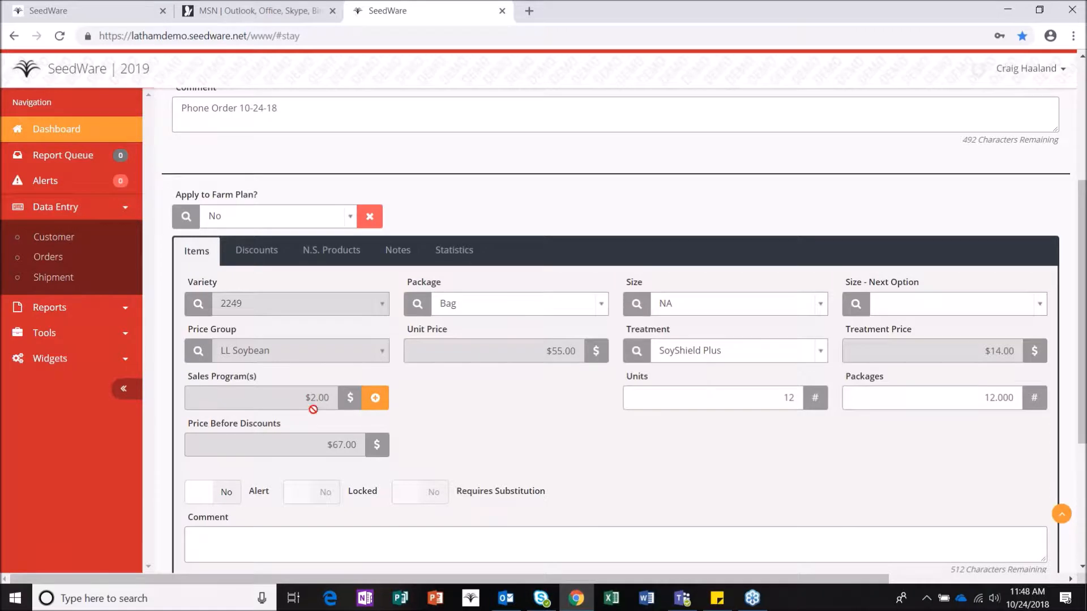
# Step: Flag the 2249 item with Alert Yes and the comment 'LCA $.50'
pyautogui.scroll(-1, 315, 416)
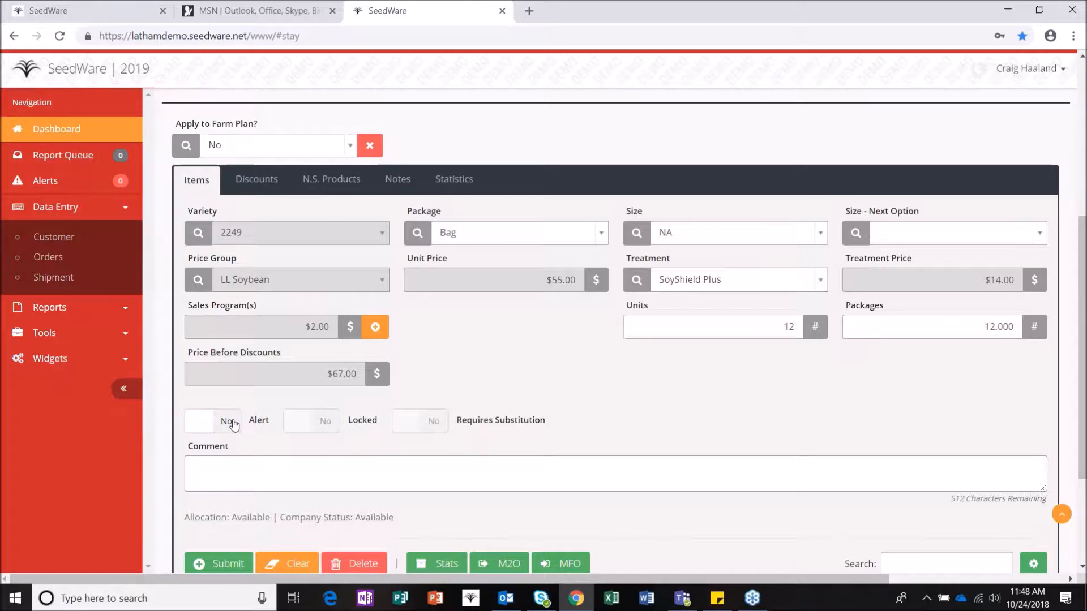
pyautogui.click(231, 422)
pyautogui.click(234, 463)
pyautogui.write('LCA #')
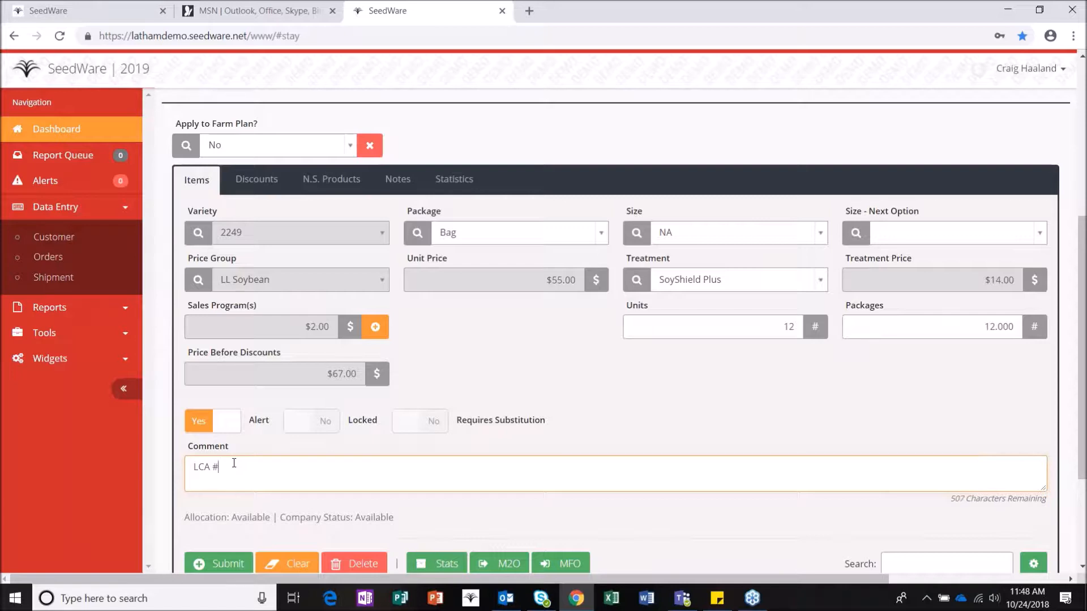
pyautogui.press('BackSpace')
pyautogui.write('$.50')
pyautogui.scroll(-2, 330, 496)
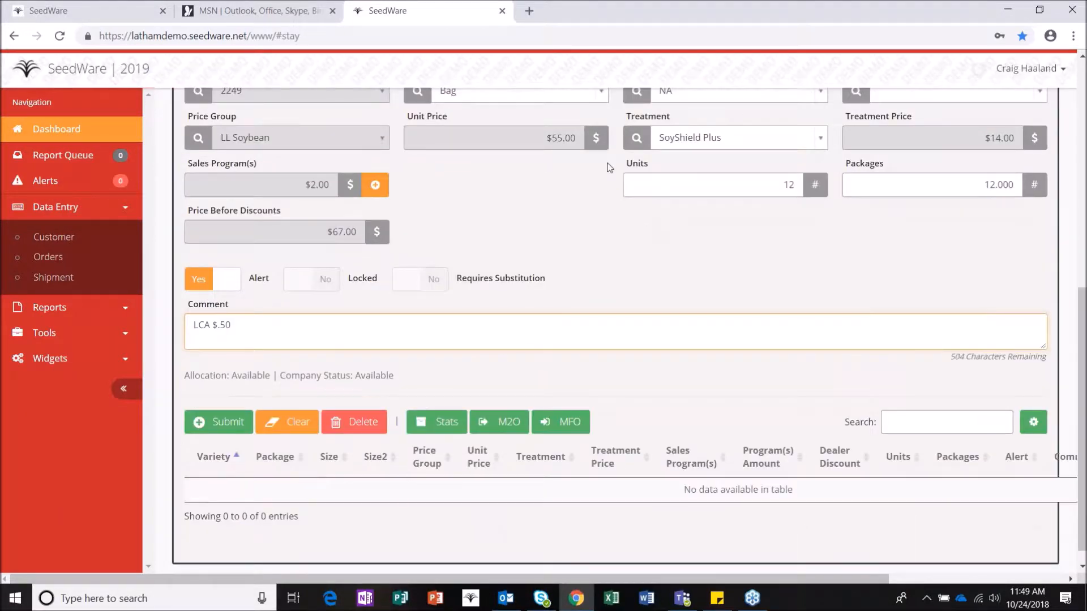
# Step: Submit the 2249 soybean line to the order, accepting the invalid-license warning
pyautogui.click(228, 423)
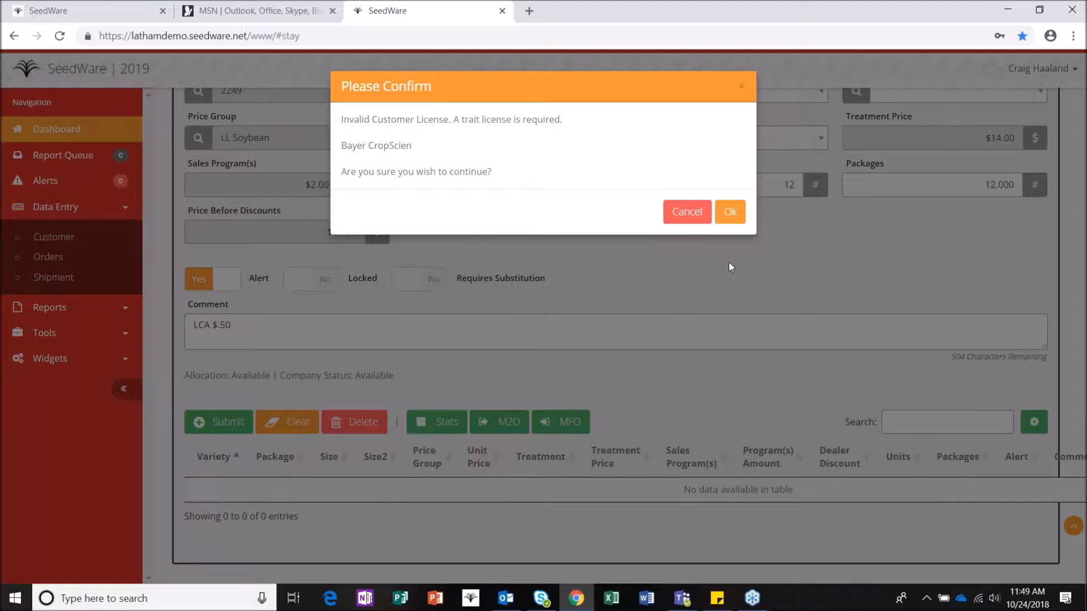
pyautogui.click(732, 212)
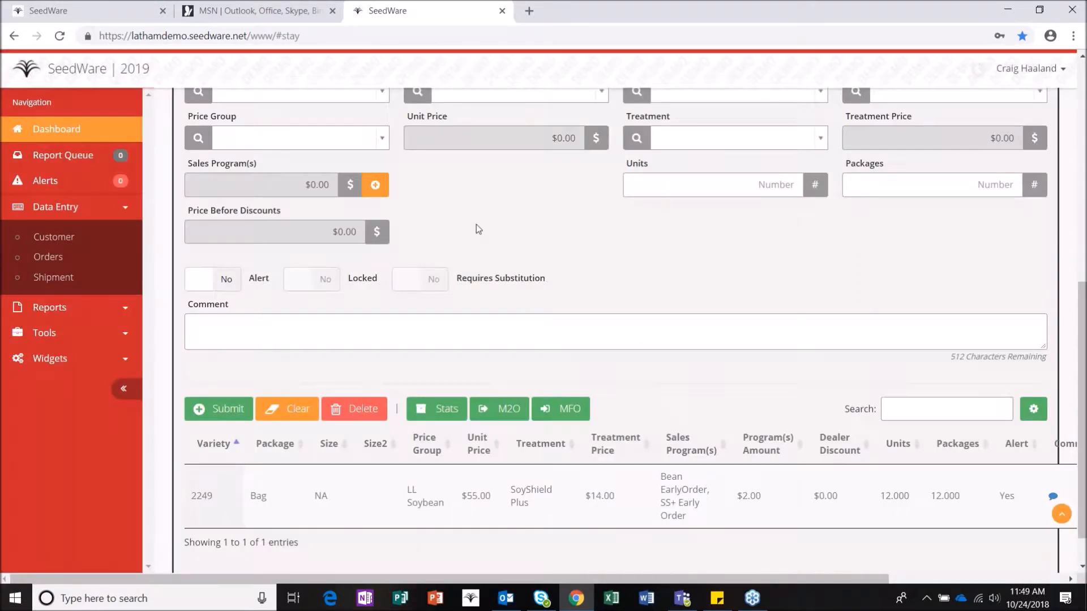
pyautogui.scroll(1, 478, 229)
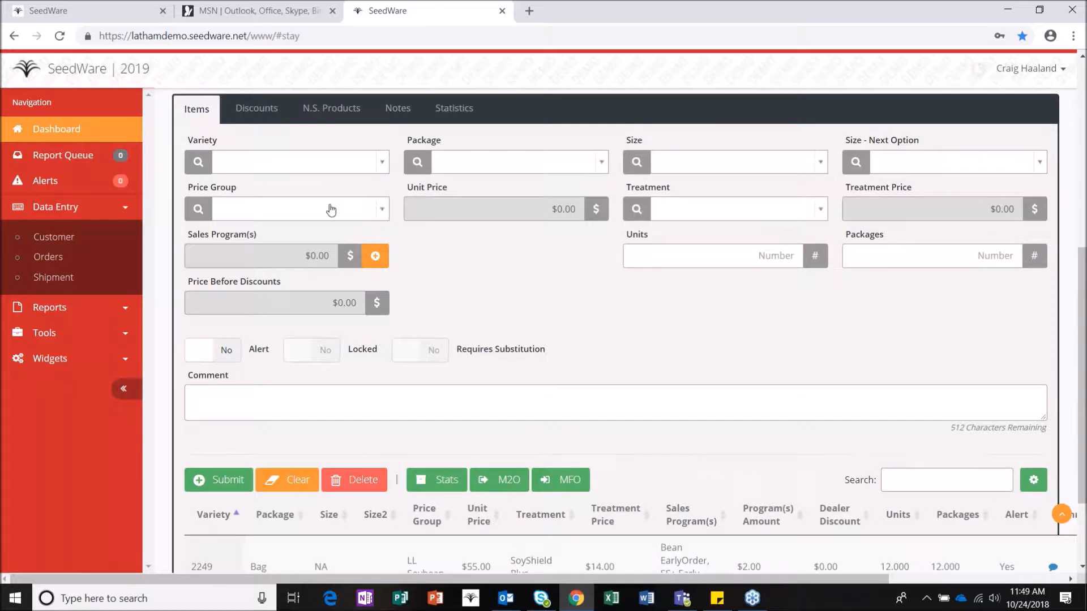
pyautogui.scroll(-1, 306, 527)
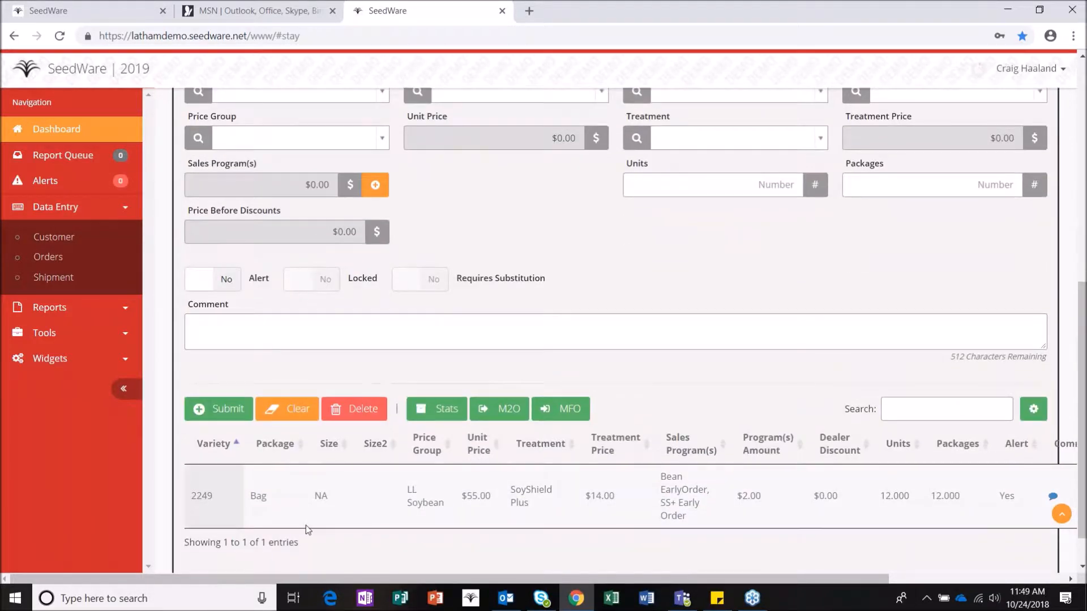
pyautogui.scroll(1, 510, 542)
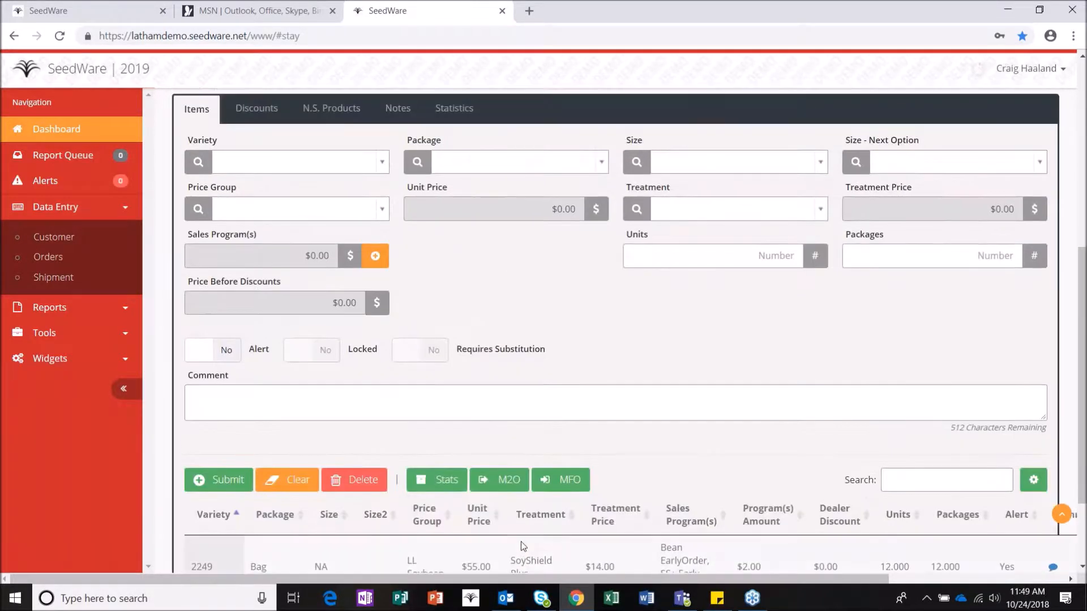
# Step: Start a new item with corn variety 5249, package Bag, size AF1
pyautogui.click(315, 160)
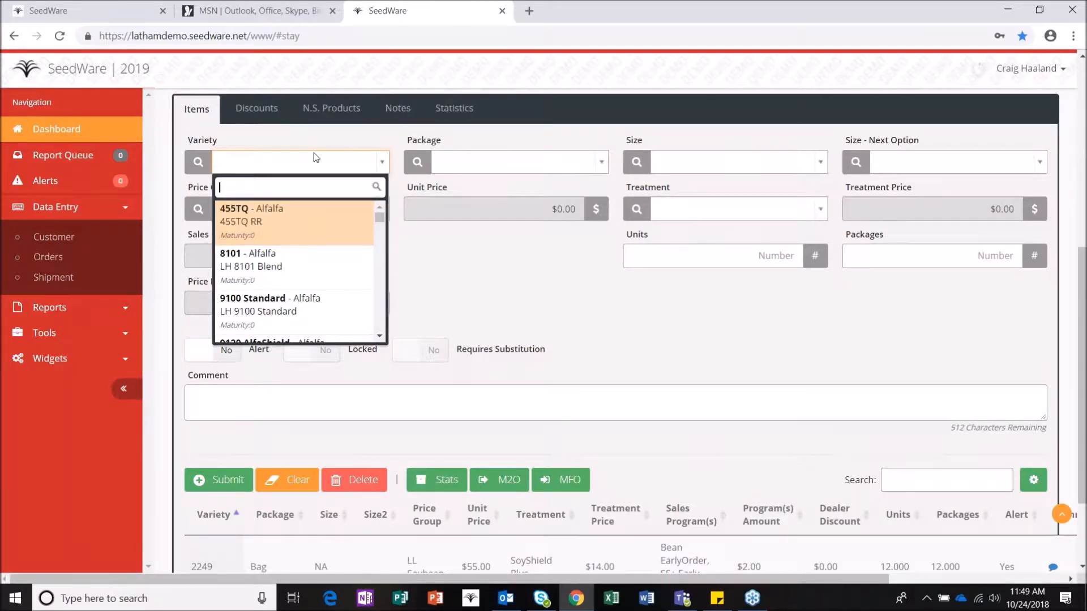
pyautogui.write('5249')
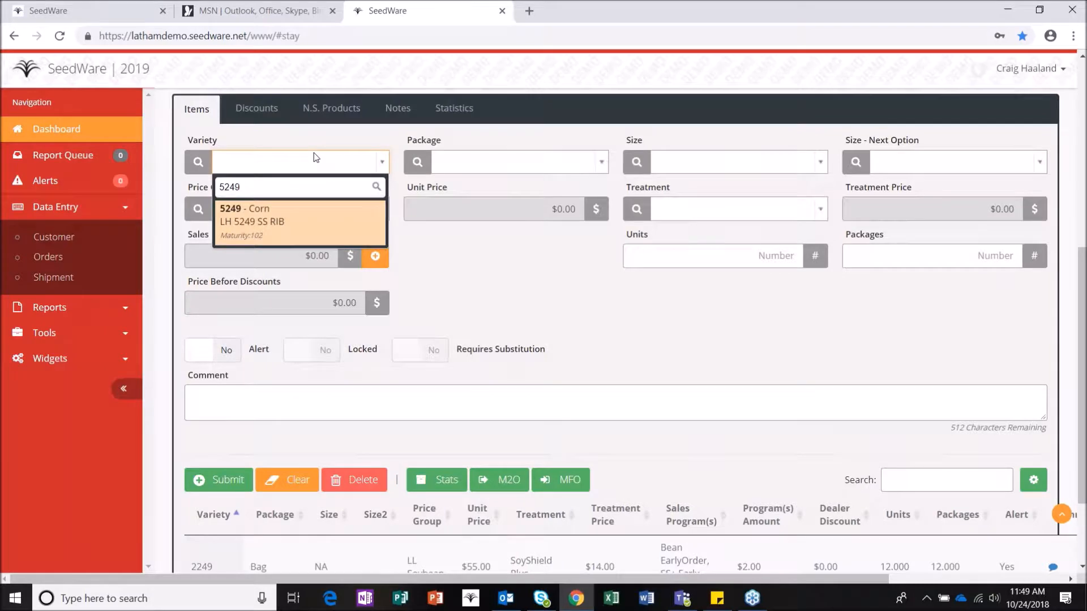
pyautogui.click(315, 208)
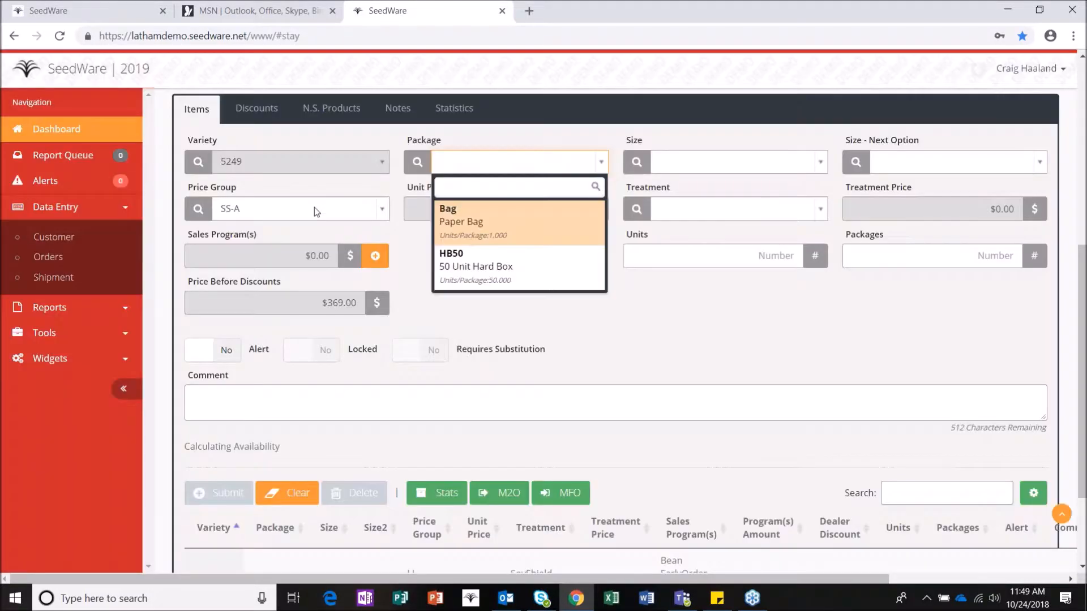
pyautogui.click(466, 214)
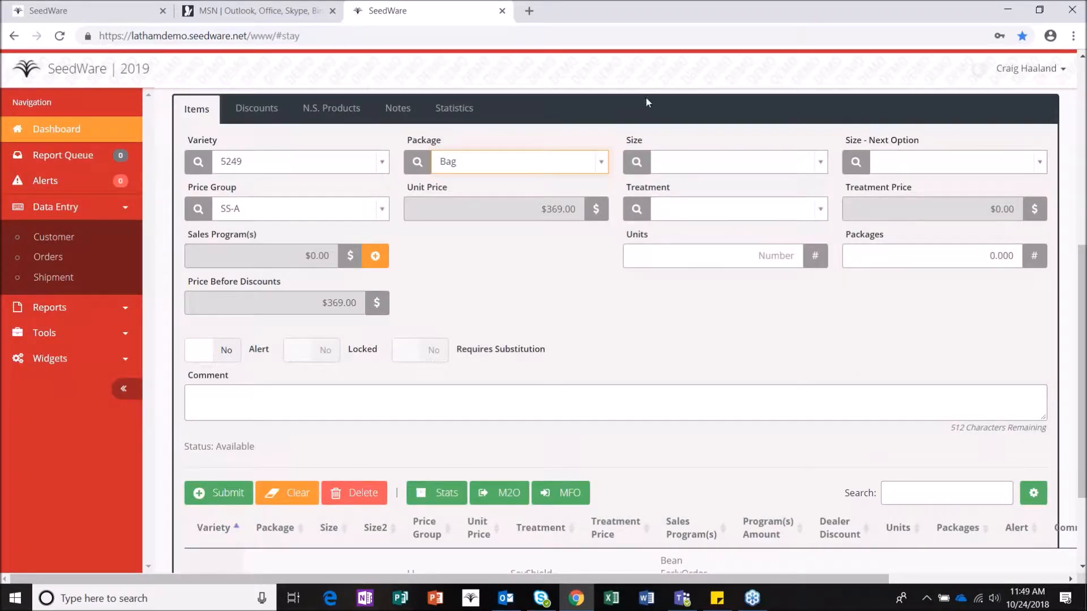
pyautogui.click(704, 162)
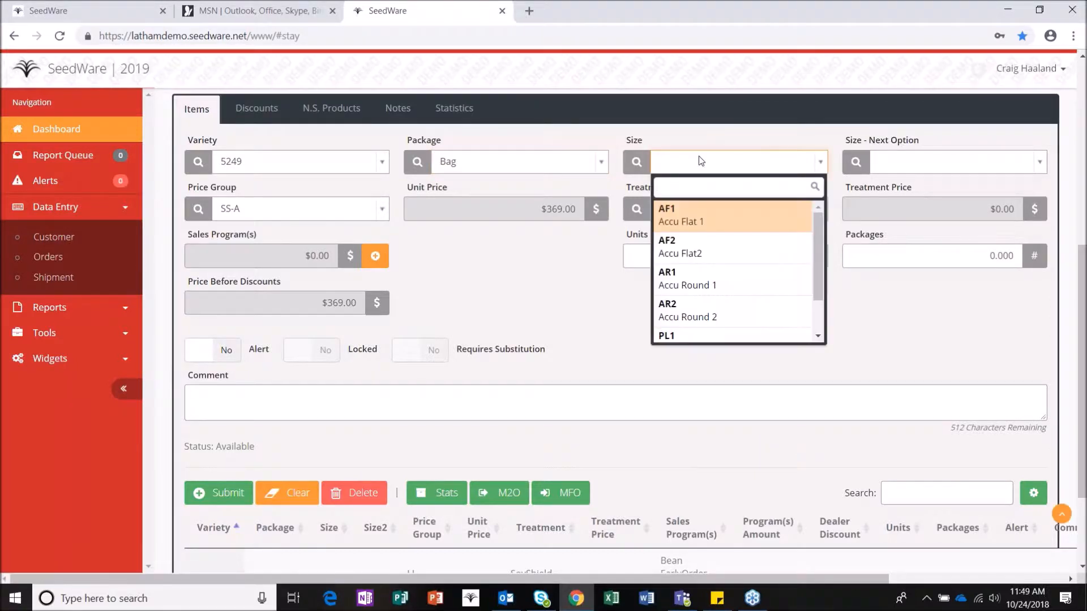
pyautogui.click(685, 213)
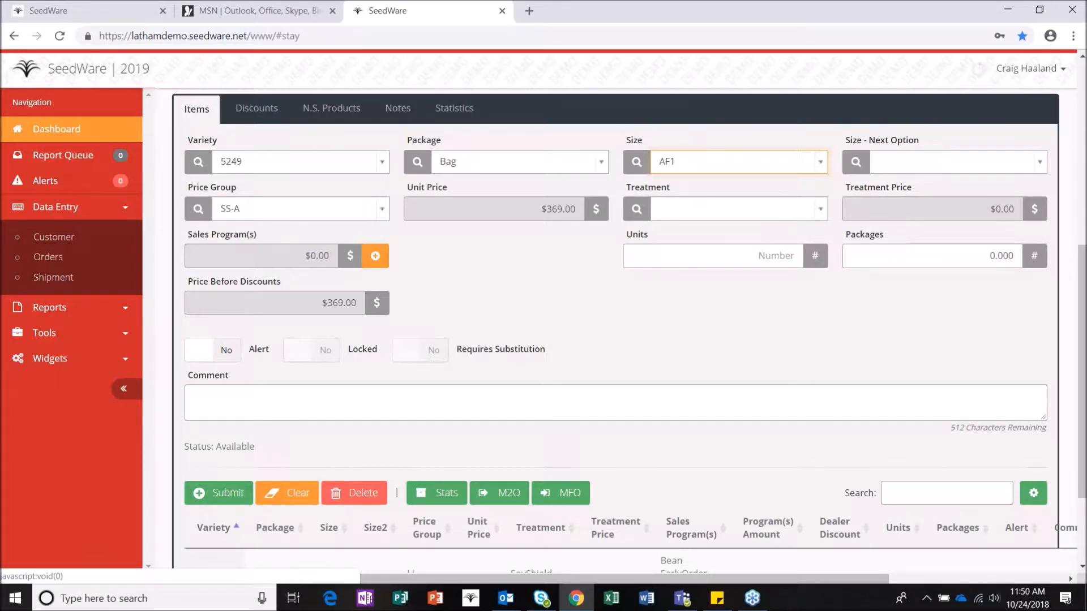
# Step: Set the next size option to AR1 and enter 48 units and packages
pyautogui.click(914, 164)
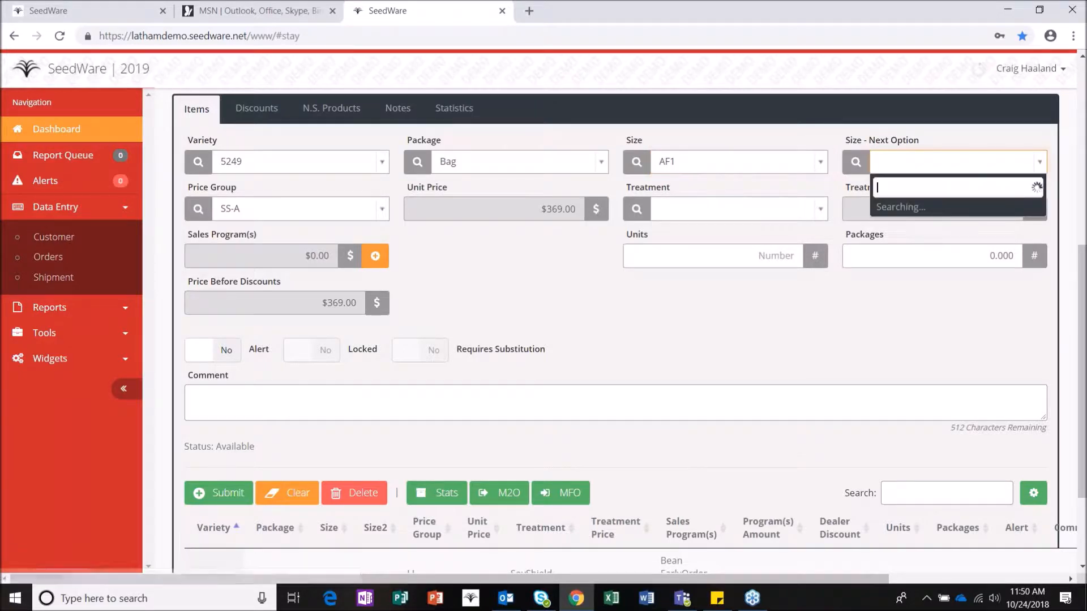
pyautogui.click(926, 244)
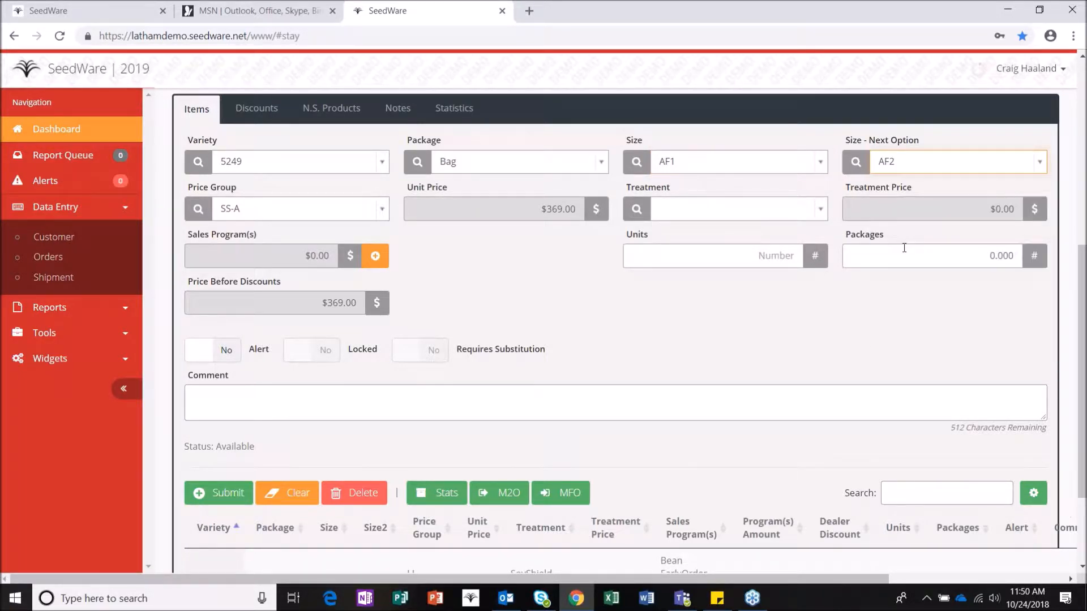
pyautogui.click(891, 165)
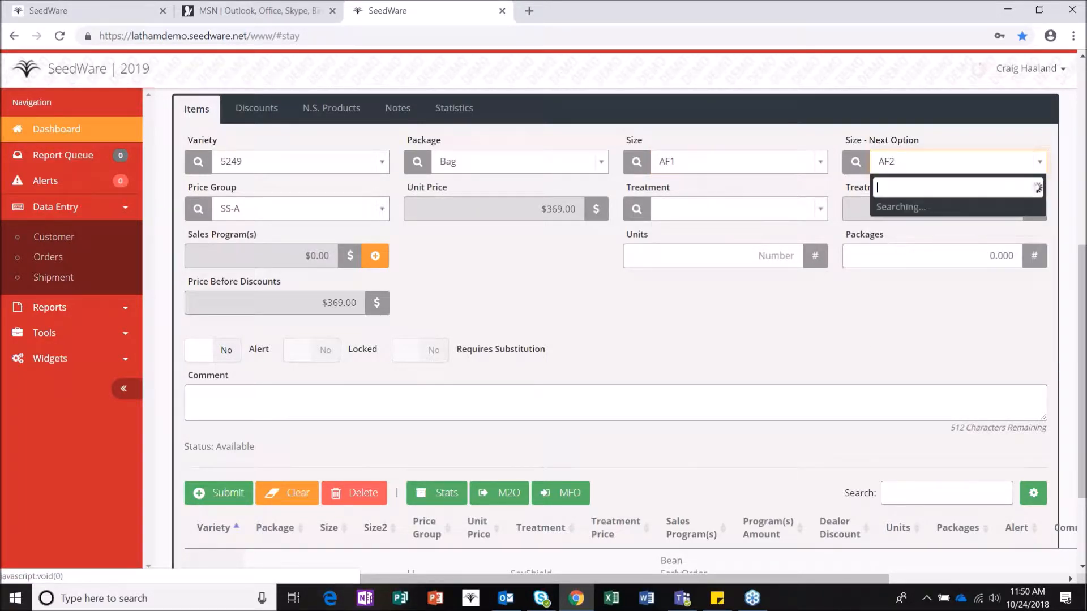
pyautogui.click(893, 286)
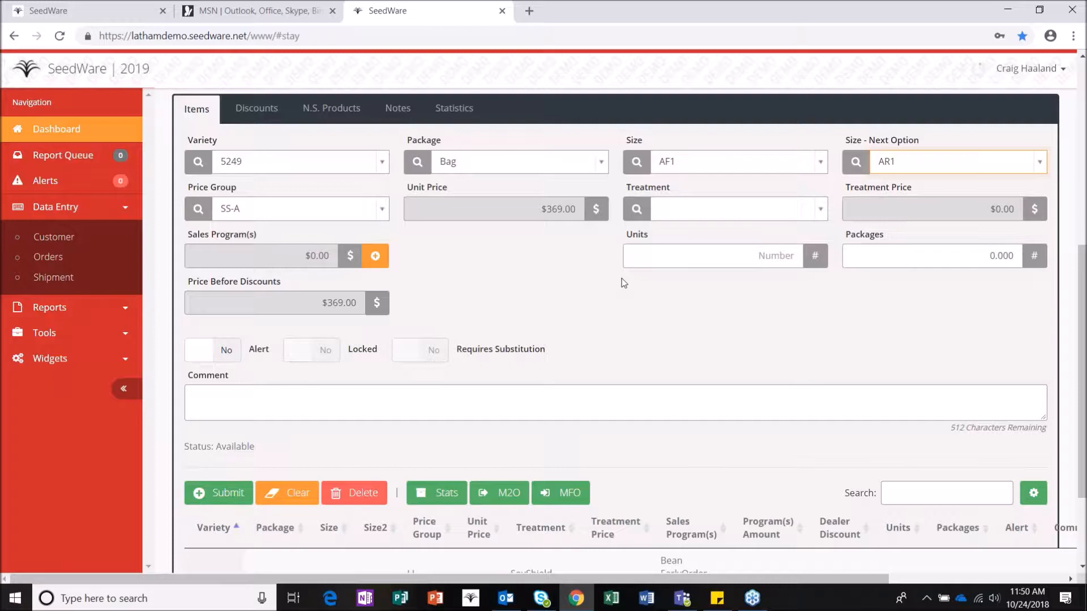
pyautogui.click(686, 256)
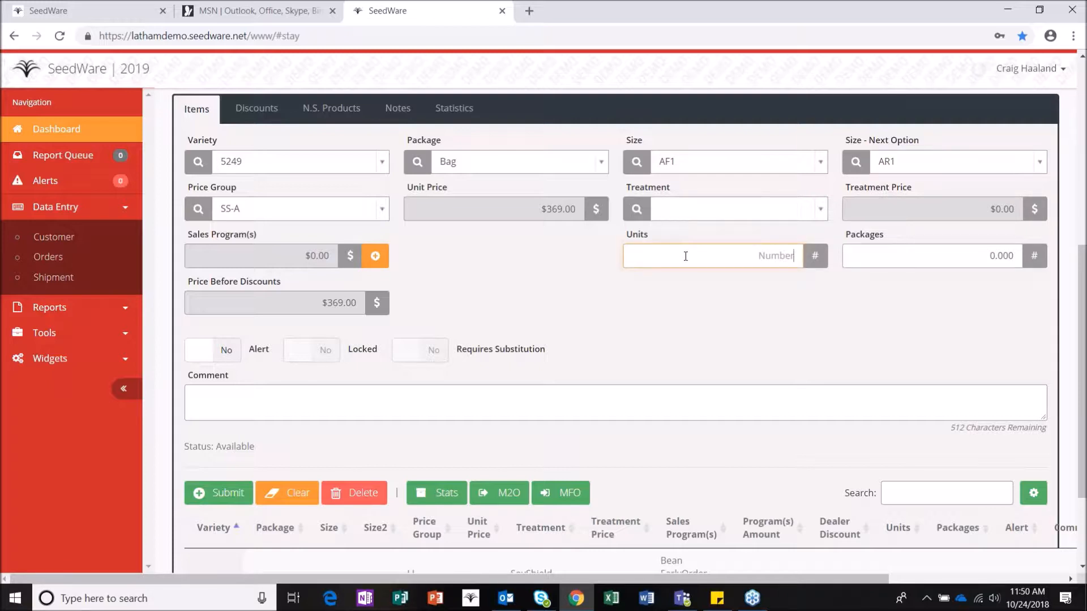
pyautogui.write('48')
pyautogui.press('Tab')
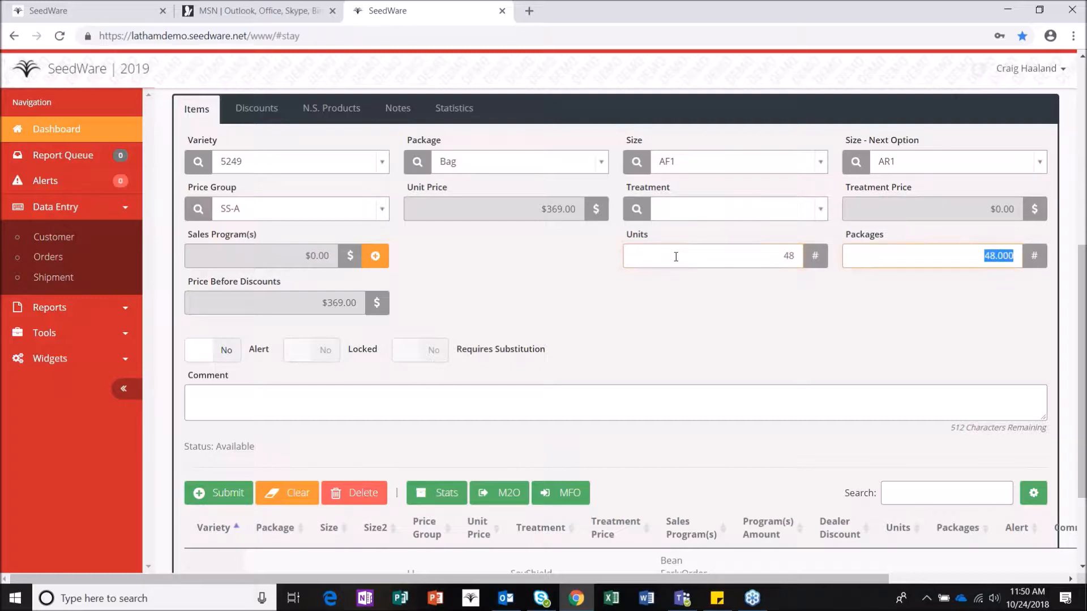
# Step: Add the Corn EarlyOrder sales program at $5.00 to the 5249 item
pyautogui.click(376, 256)
pyautogui.click(294, 334)
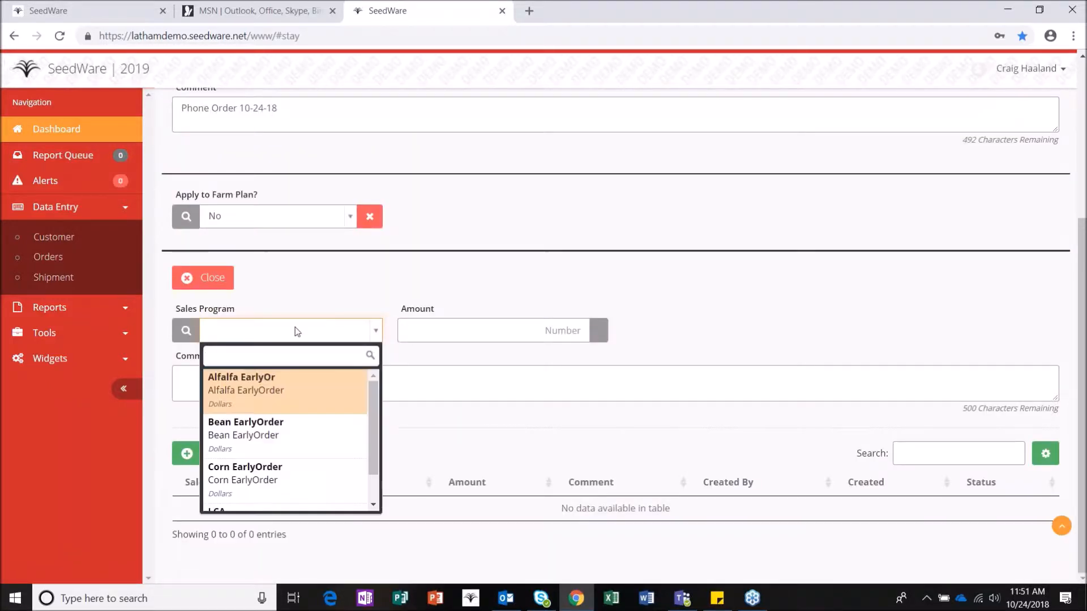
pyautogui.write('cor')
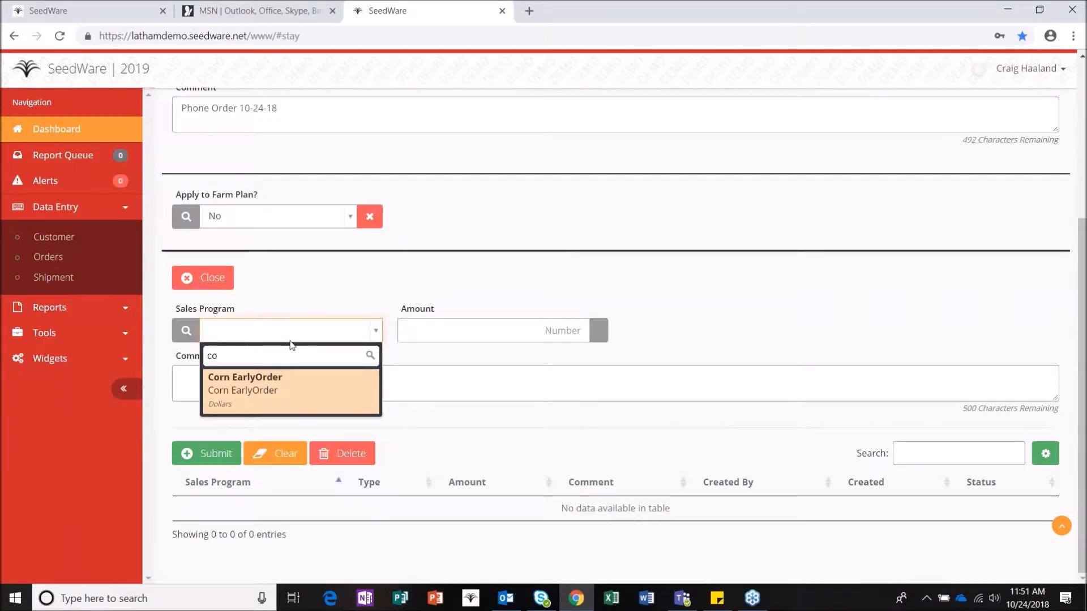
pyautogui.click(284, 392)
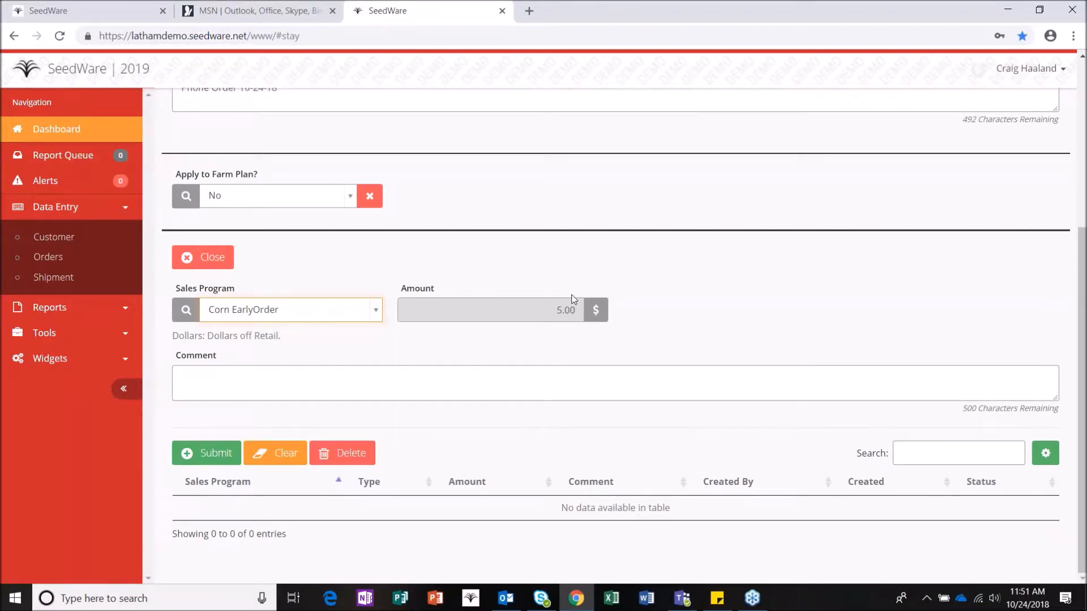
pyautogui.click(229, 454)
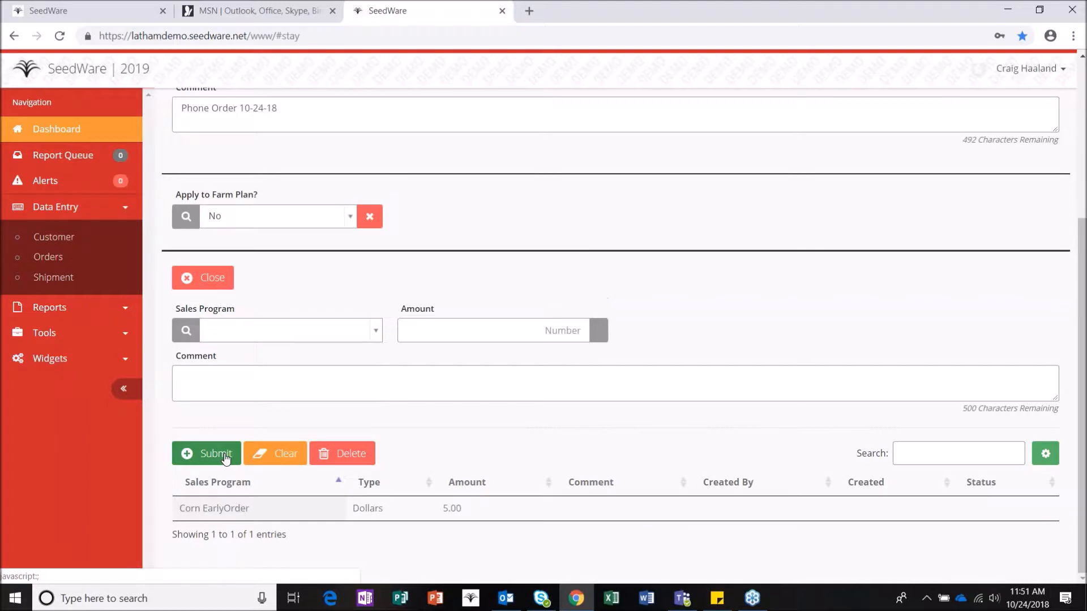
# Step: Add the LCA sales program at $5, totalling $10.00 off
pyautogui.click(295, 330)
pyautogui.write('lca')
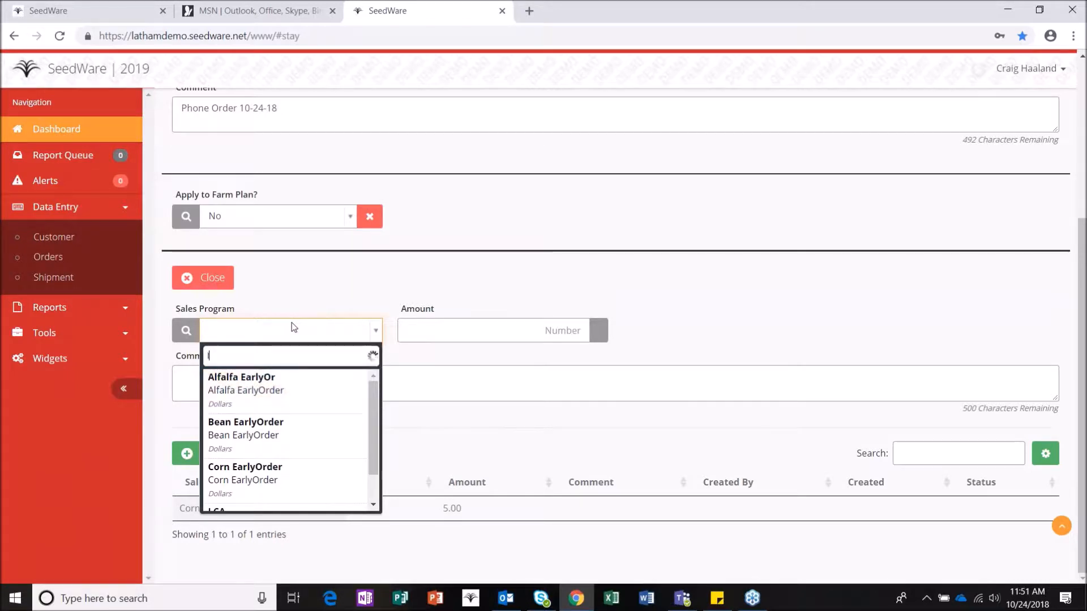
pyautogui.click(266, 392)
pyautogui.press('Tab')
pyautogui.write('5')
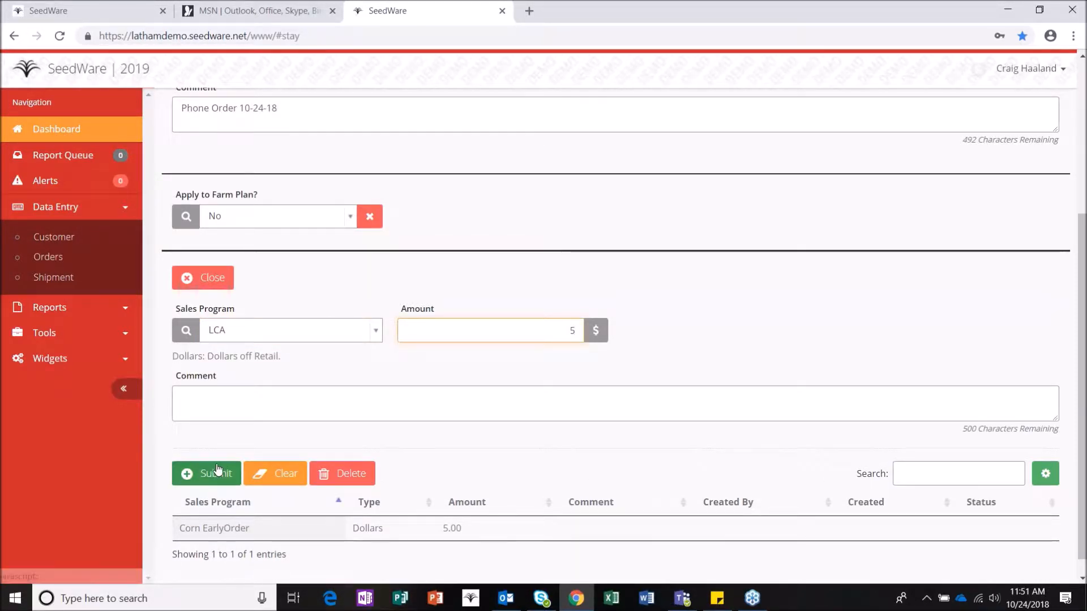
pyautogui.click(216, 473)
pyautogui.click(221, 278)
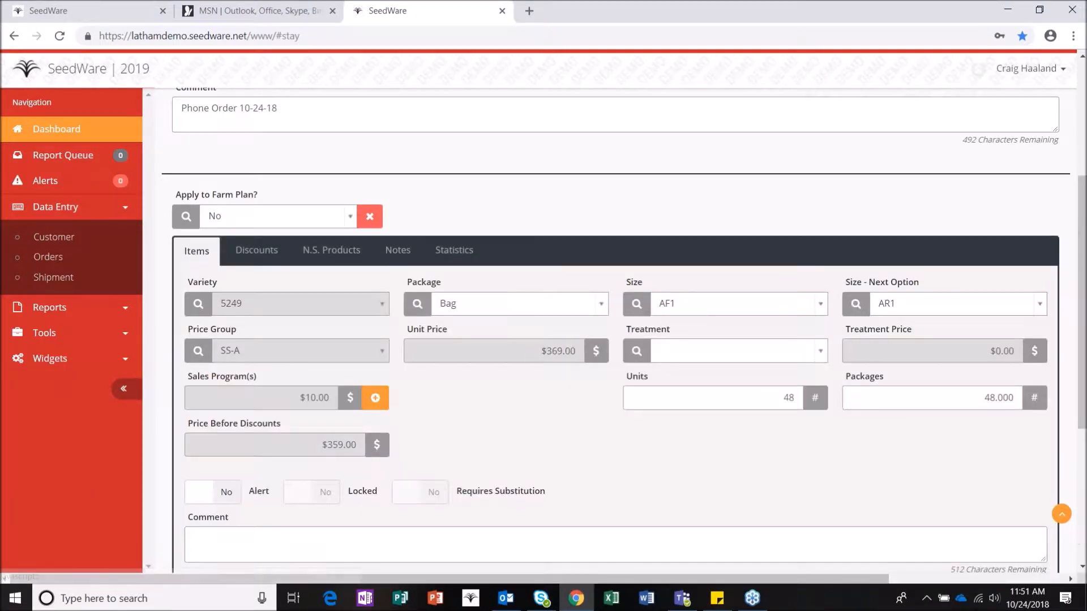
# Step: Turn on the 5249 line's alert, add the comment 'LCA $5', and submit the line
pyautogui.scroll(-1, 345, 402)
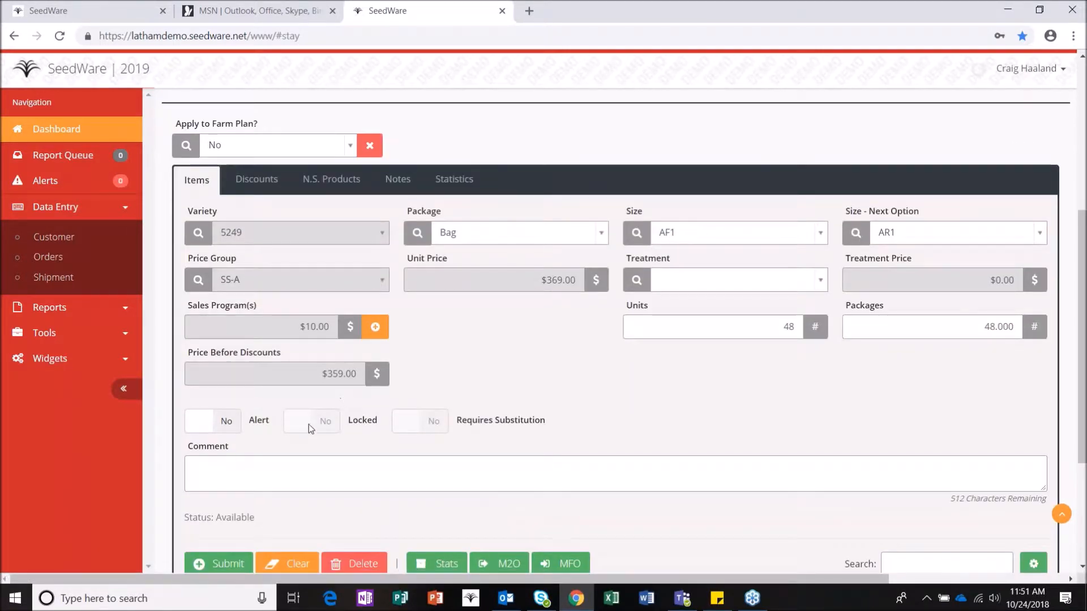
pyautogui.click(226, 421)
pyautogui.click(219, 464)
pyautogui.write('LCA $5')
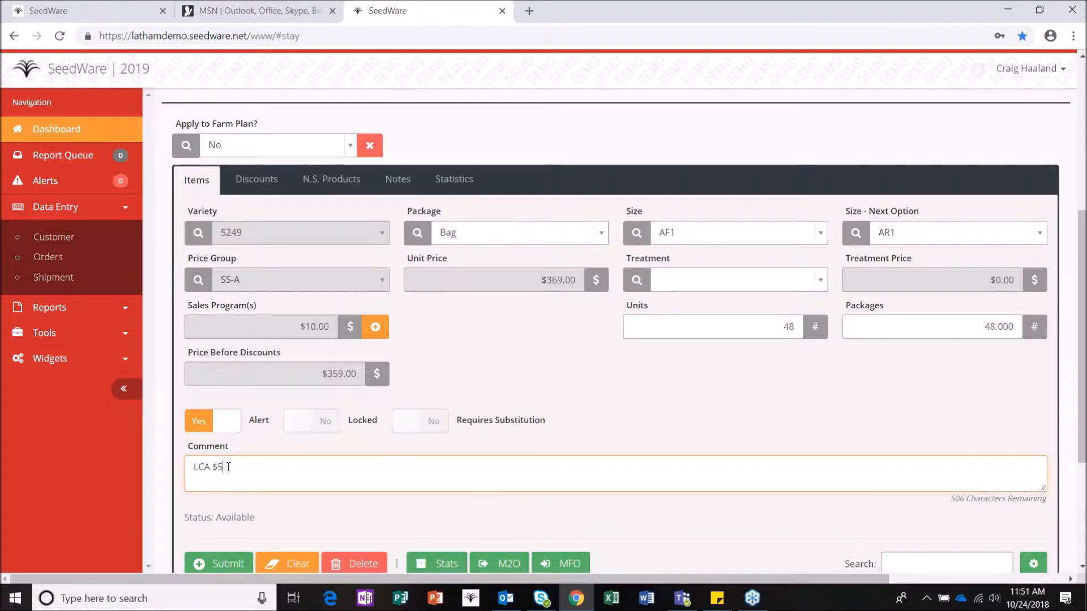
pyautogui.click(237, 568)
# Step: Open the Variety list and dismiss it without choosing a variety
pyautogui.scroll(1, 355, 412)
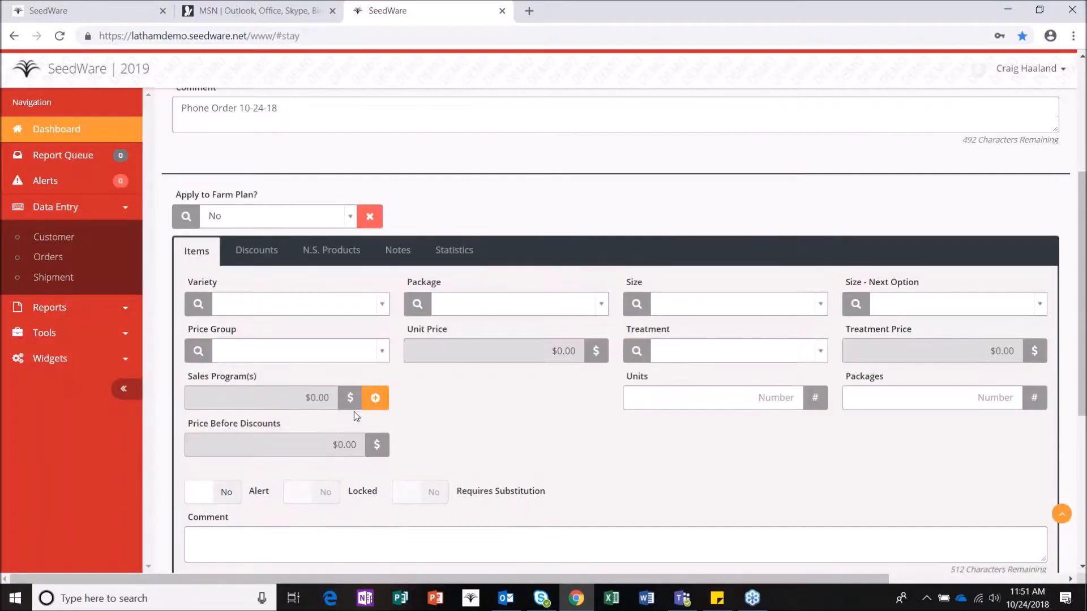
pyautogui.click(340, 303)
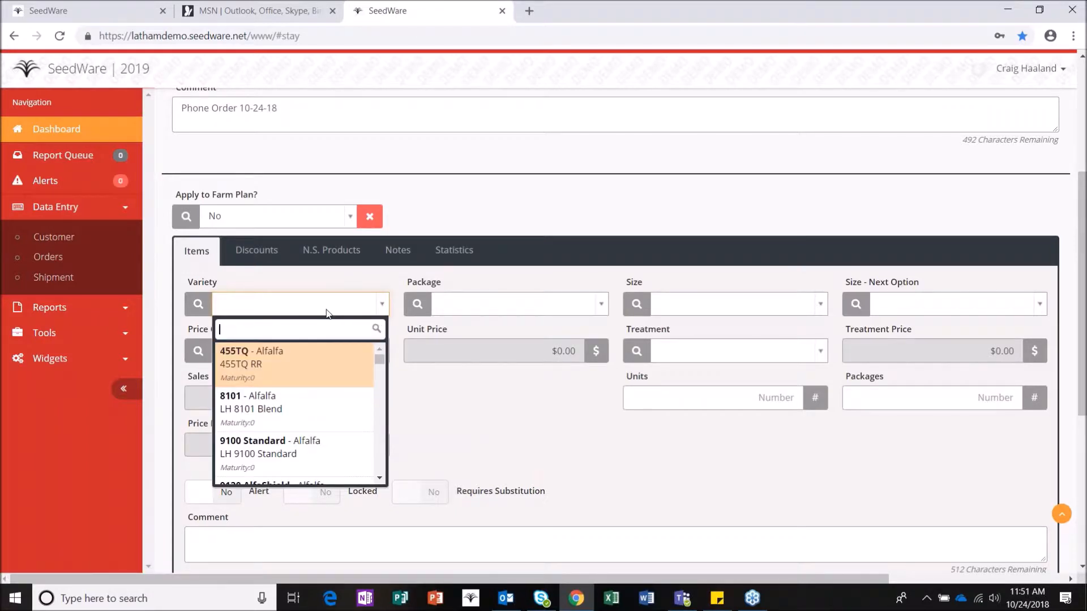
pyautogui.click(485, 377)
pyautogui.scroll(-3, 467, 368)
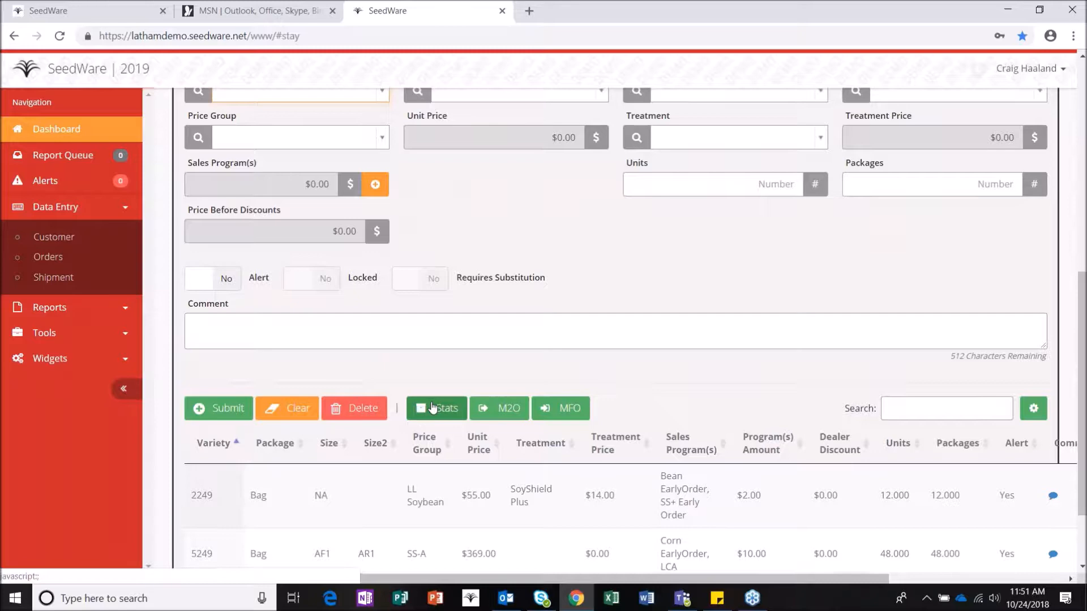
pyautogui.scroll(-1, 432, 405)
pyautogui.scroll(6, 432, 405)
pyautogui.scroll(2, 510, 364)
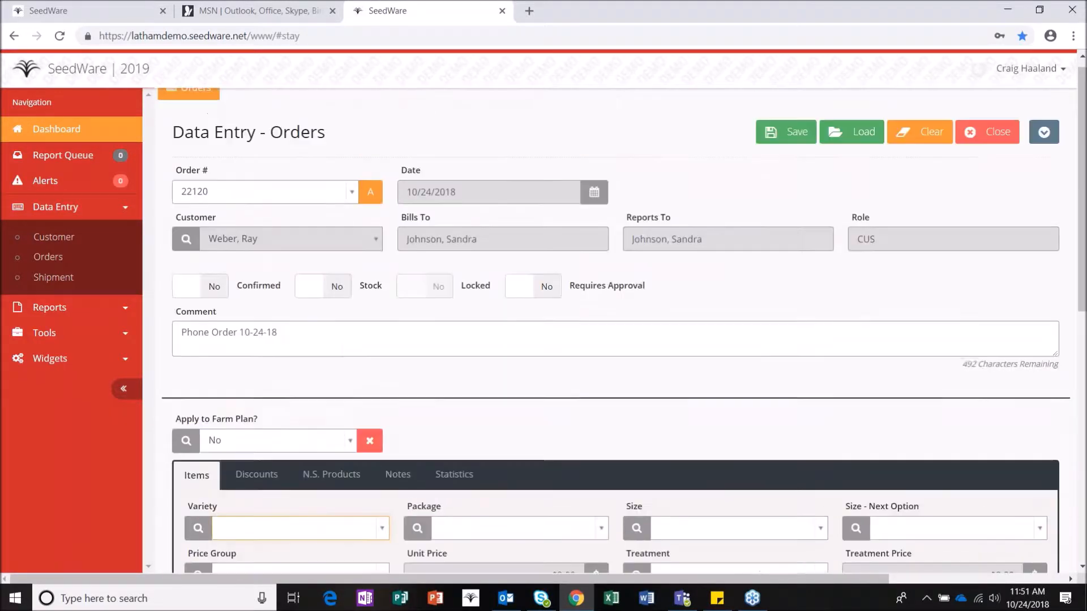
# Step: Dismiss the empty Package and Variety lists without choosing anything
pyautogui.click(510, 540)
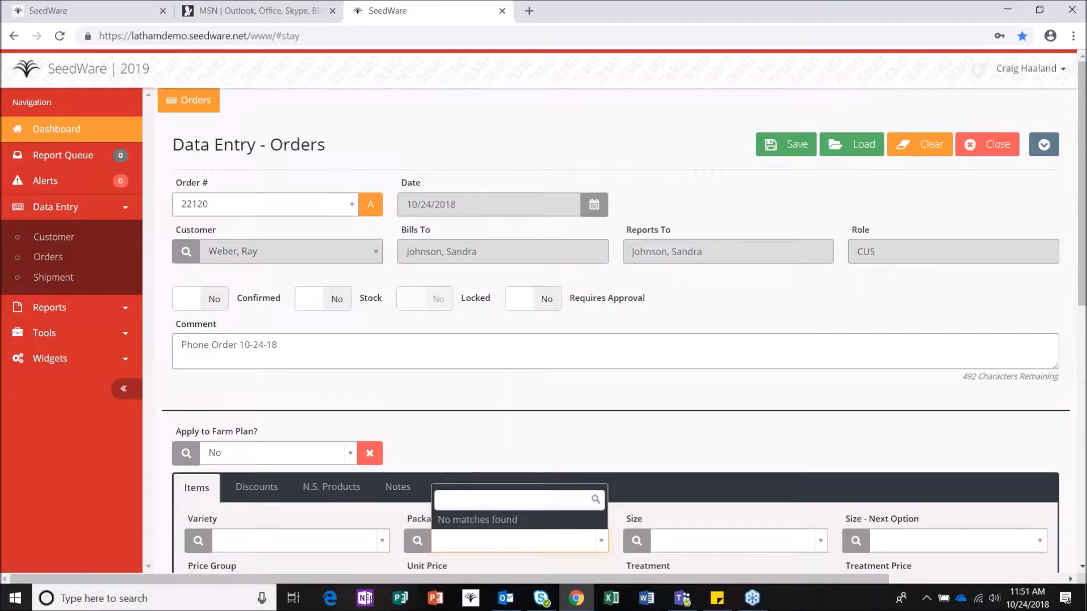
pyautogui.scroll(-3, 655, 320)
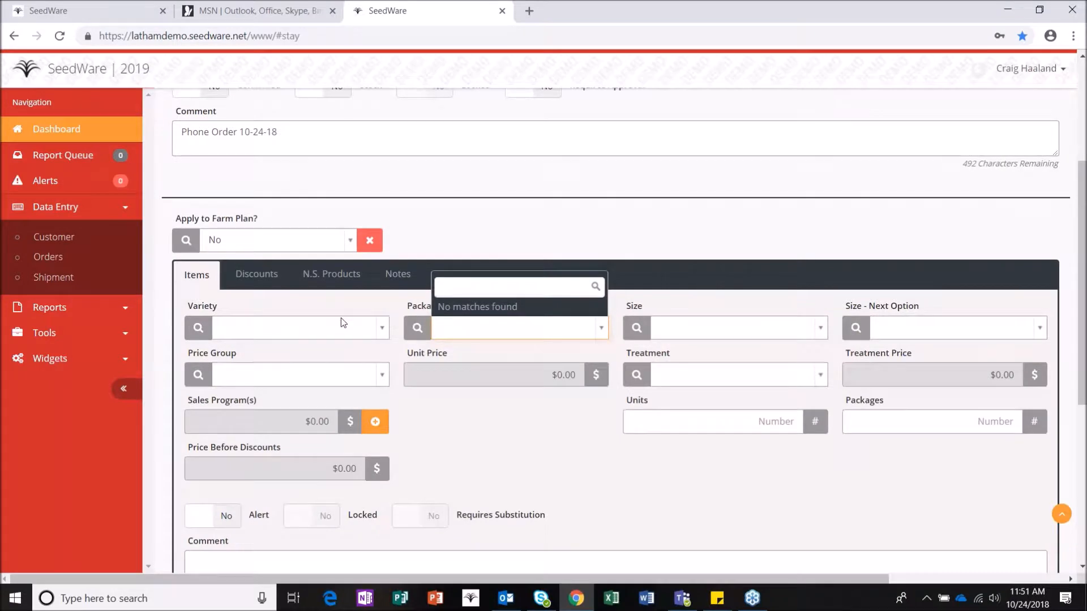
pyautogui.click(339, 323)
pyautogui.click(331, 327)
pyautogui.click(403, 306)
pyautogui.scroll(3, 412, 304)
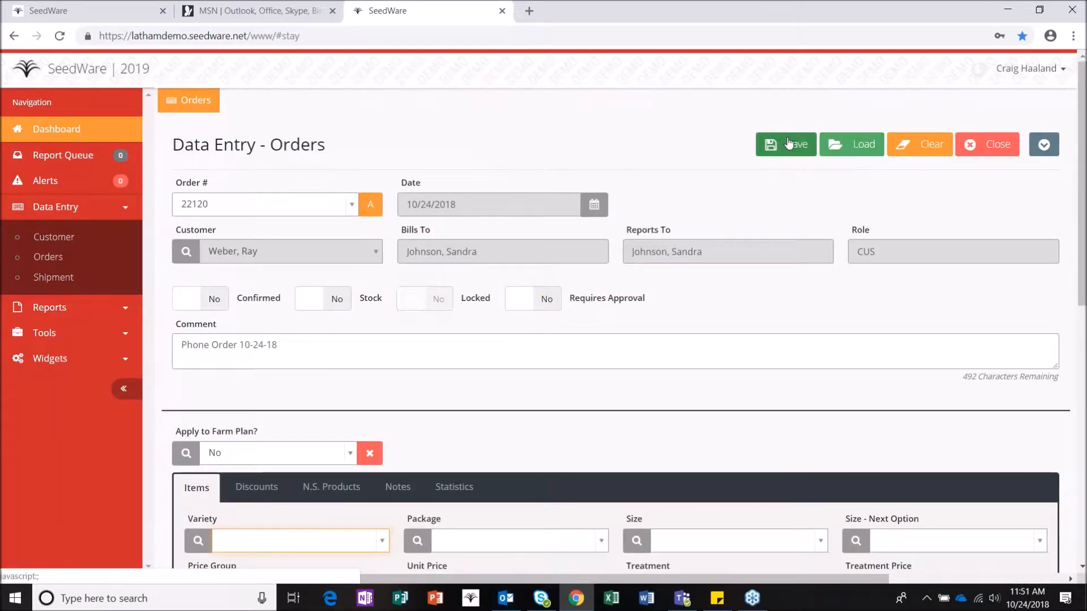
pyautogui.press('Tab')
pyautogui.press('Escape')
# Step: Save order 22120 and scroll down to its items area
pyautogui.click(788, 145)
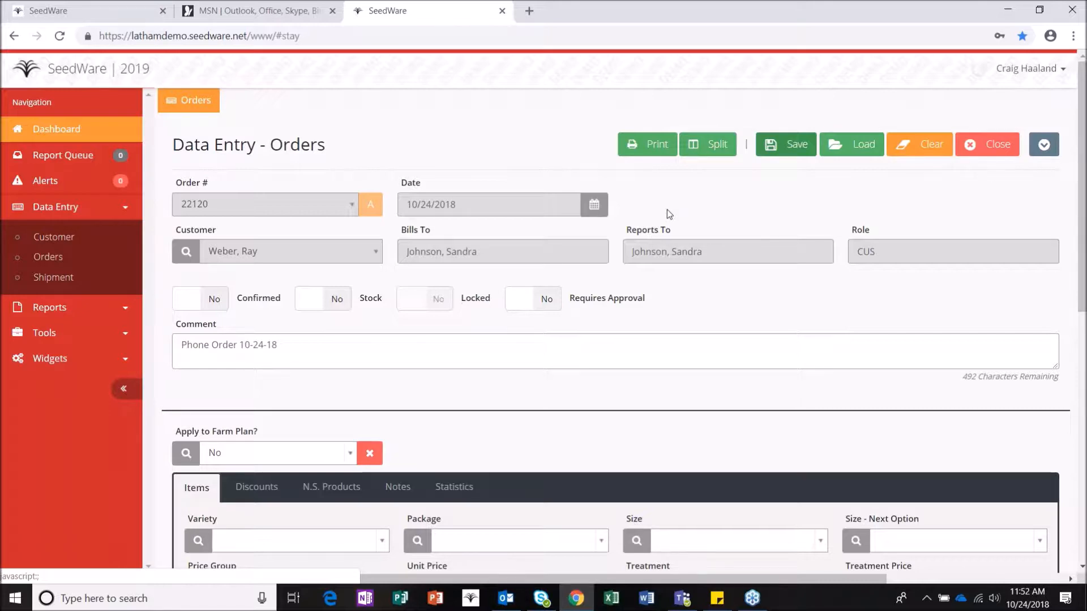
pyautogui.scroll(-5, 664, 218)
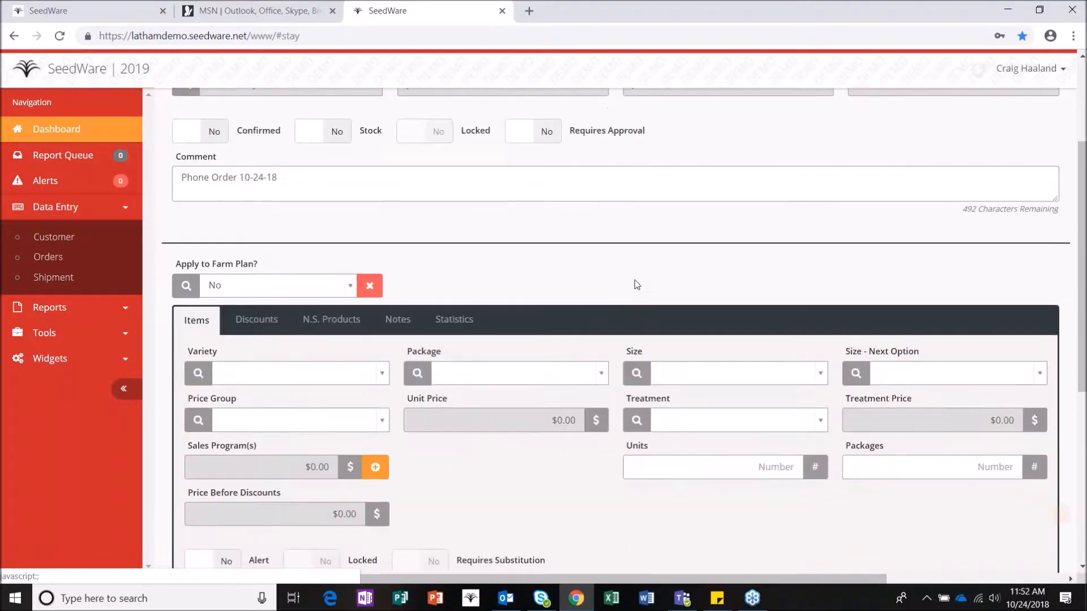
pyautogui.scroll(-1, 622, 283)
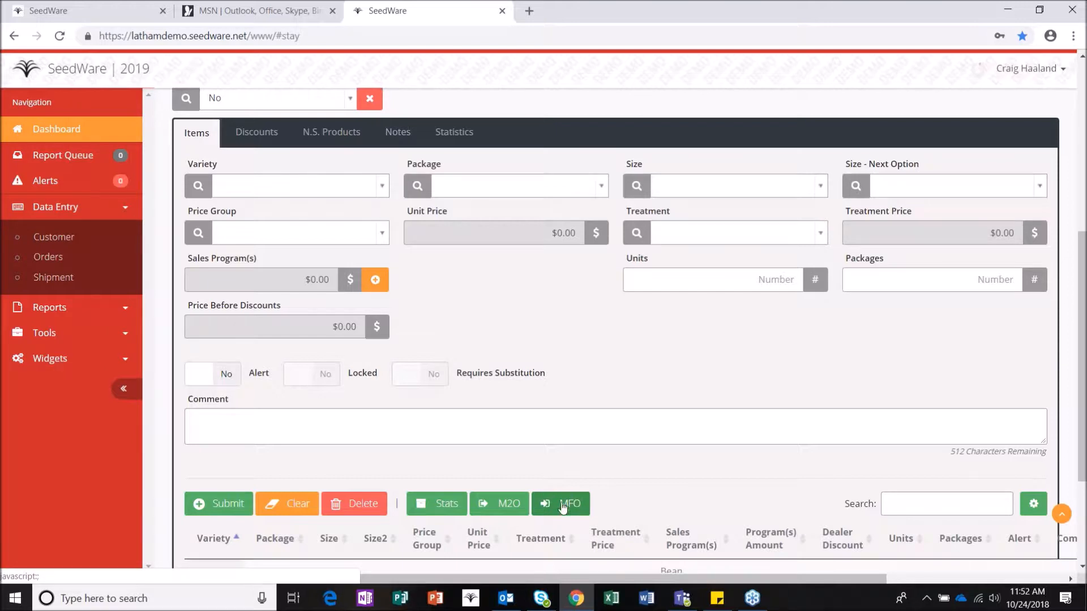
# Step: Start a move from another order, choosing source order 22113 and its variety 2228
pyautogui.click(571, 512)
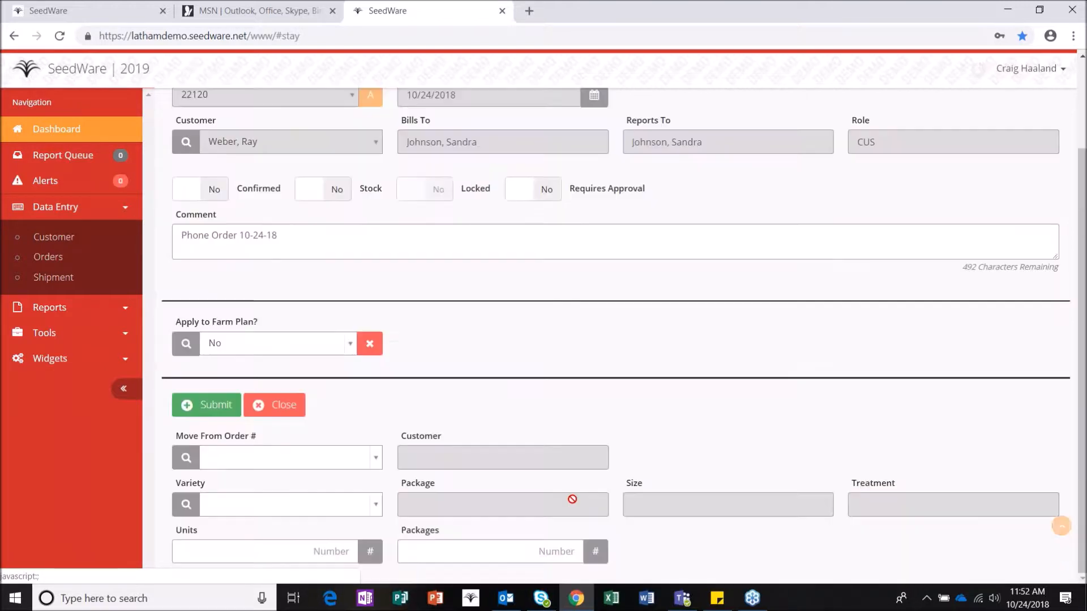
pyautogui.click(319, 456)
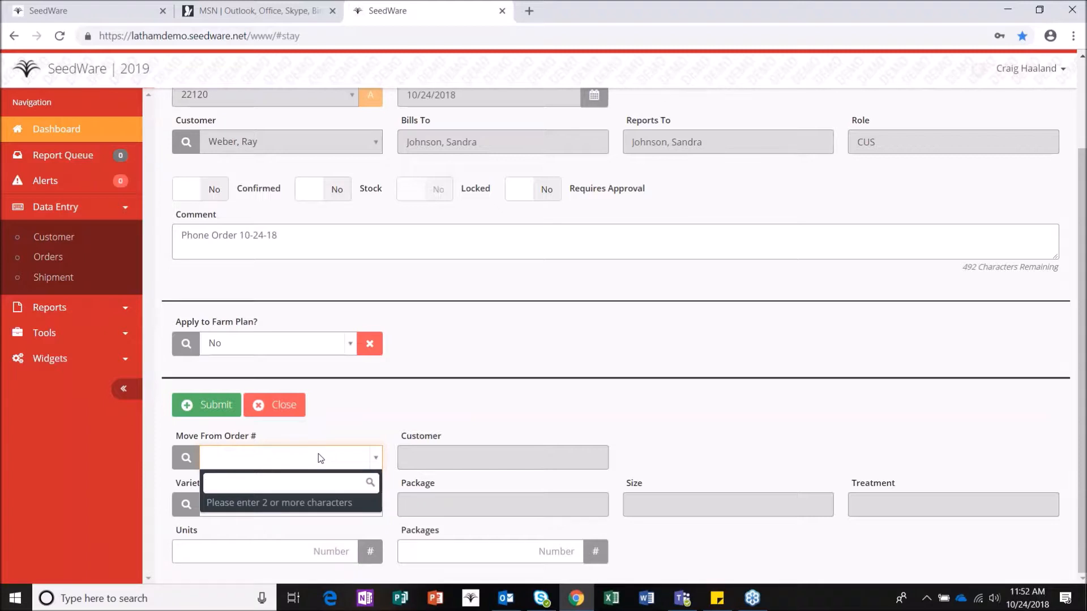
pyautogui.write('sandra')
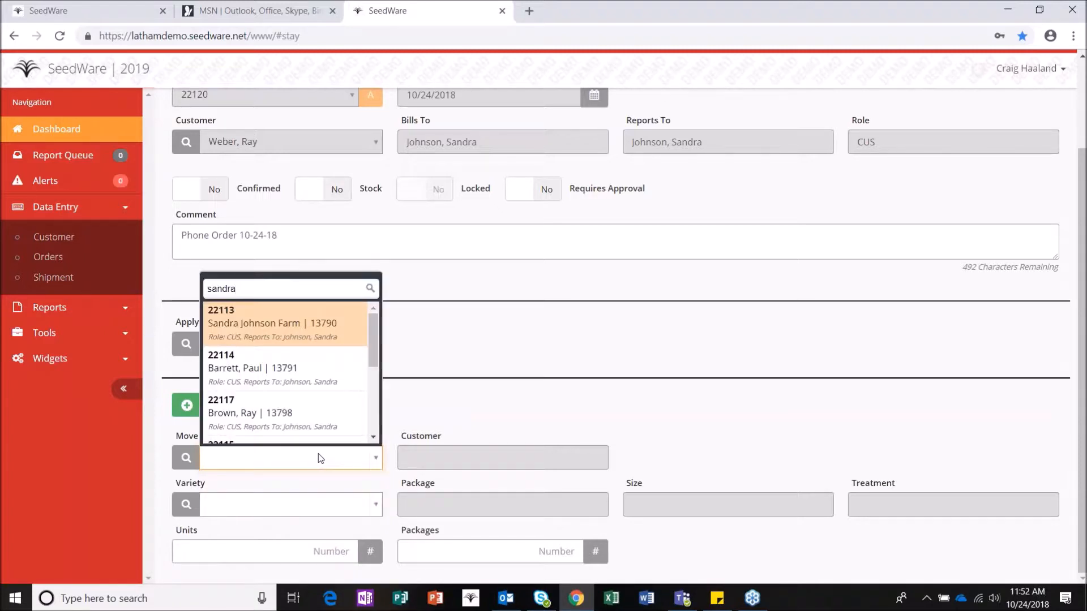
pyautogui.scroll(-1, 303, 322)
pyautogui.scroll(1, 303, 322)
pyautogui.click(305, 319)
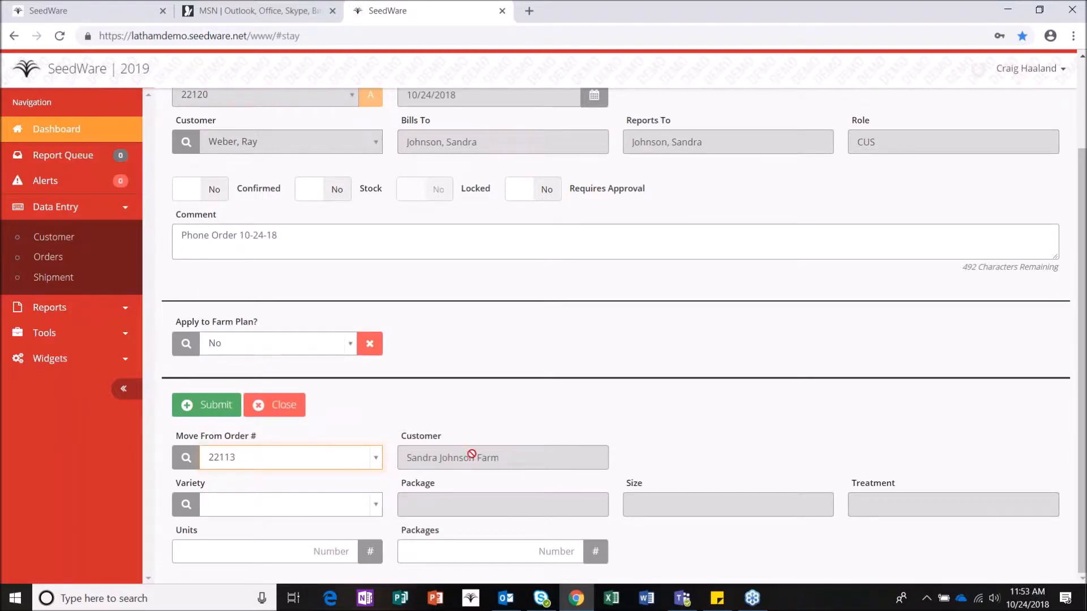
pyautogui.click(295, 504)
pyautogui.write('2228')
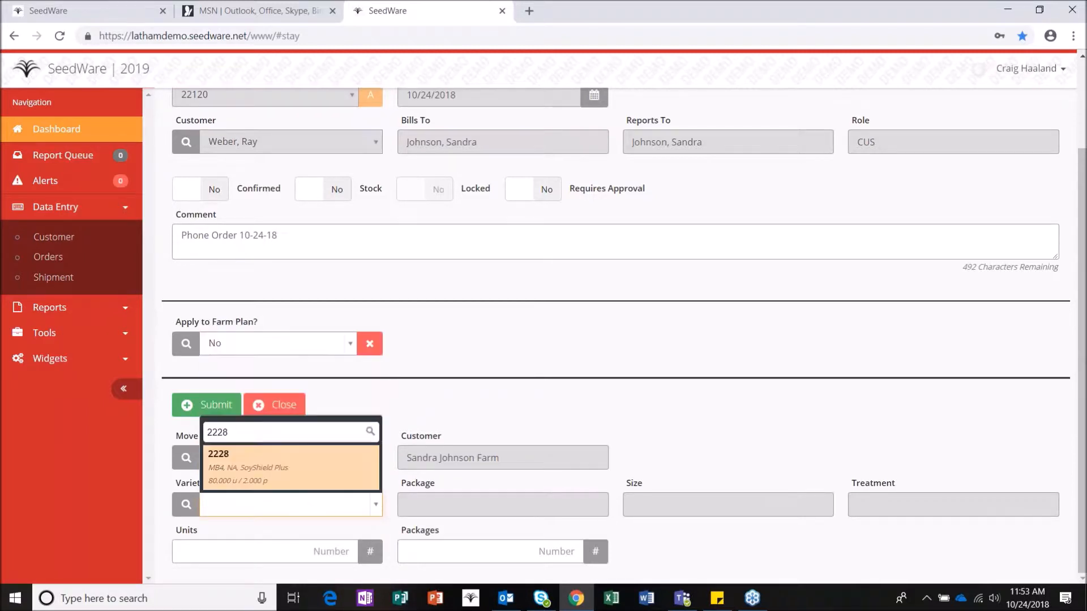
pyautogui.click(320, 474)
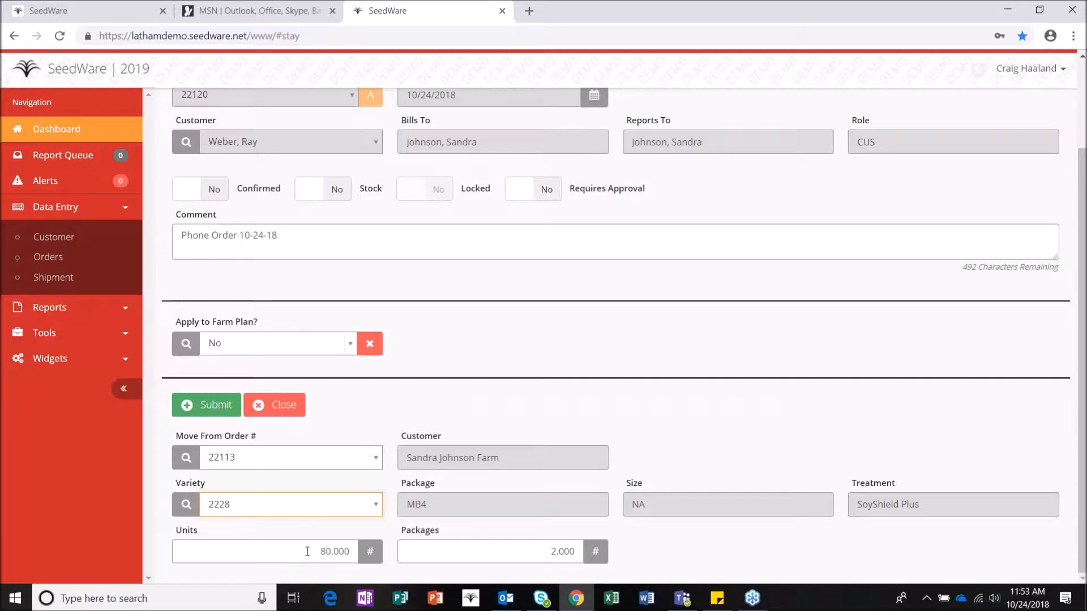
# Step: Decline moving all units and move 40 units of 2228 into this order
pyautogui.click(210, 405)
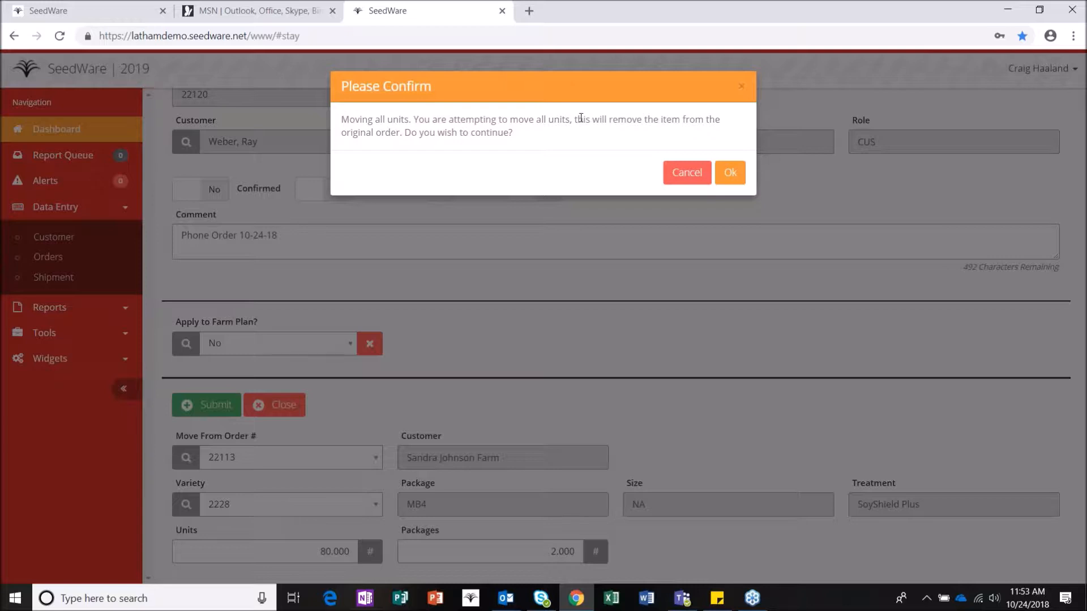
pyautogui.click(686, 172)
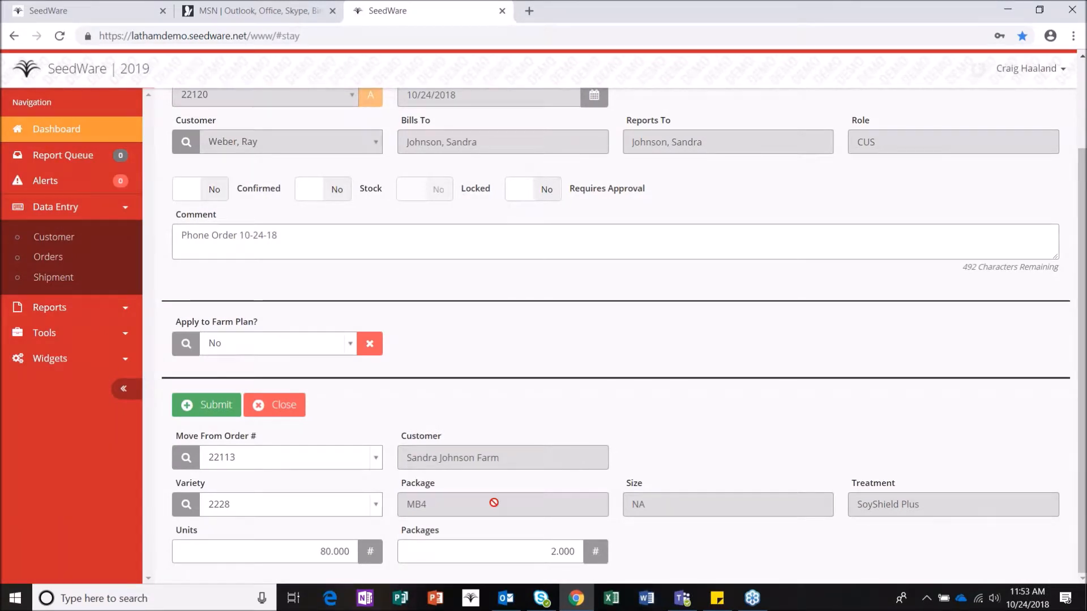
pyautogui.click(314, 549)
pyautogui.write('40')
pyautogui.press('Tab')
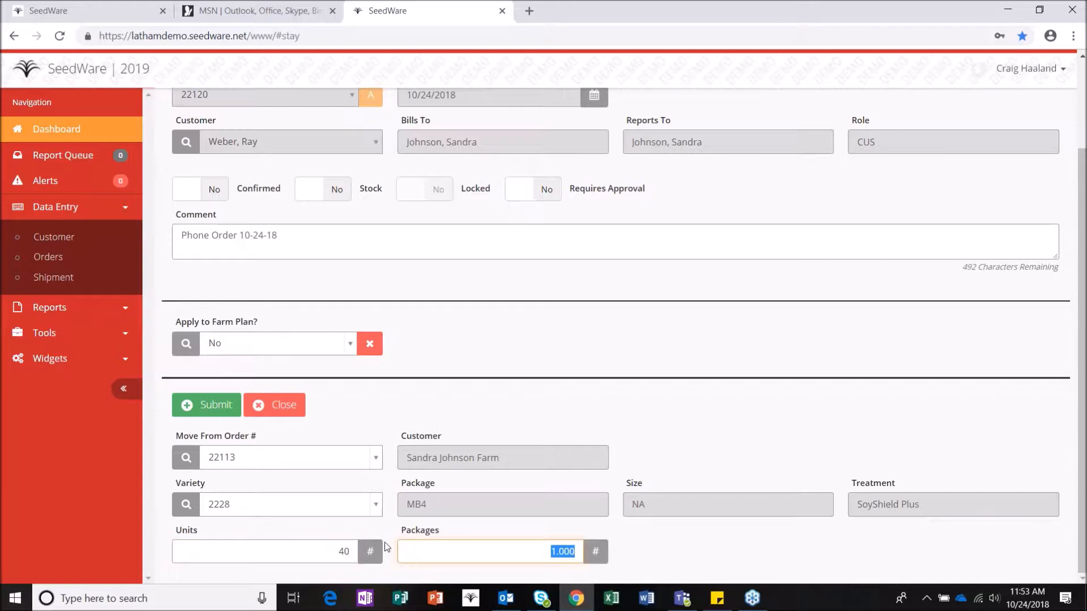
pyautogui.click(220, 406)
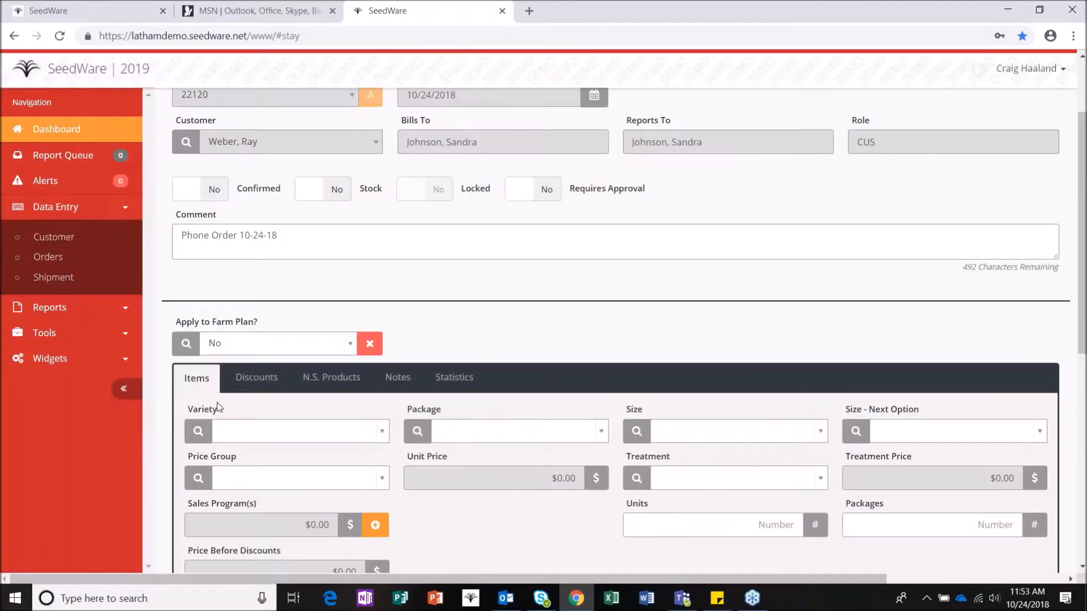
# Step: Open the moved 2228 line and add the Bean EarlyOrder sales program
pyautogui.scroll(-8, 420, 450)
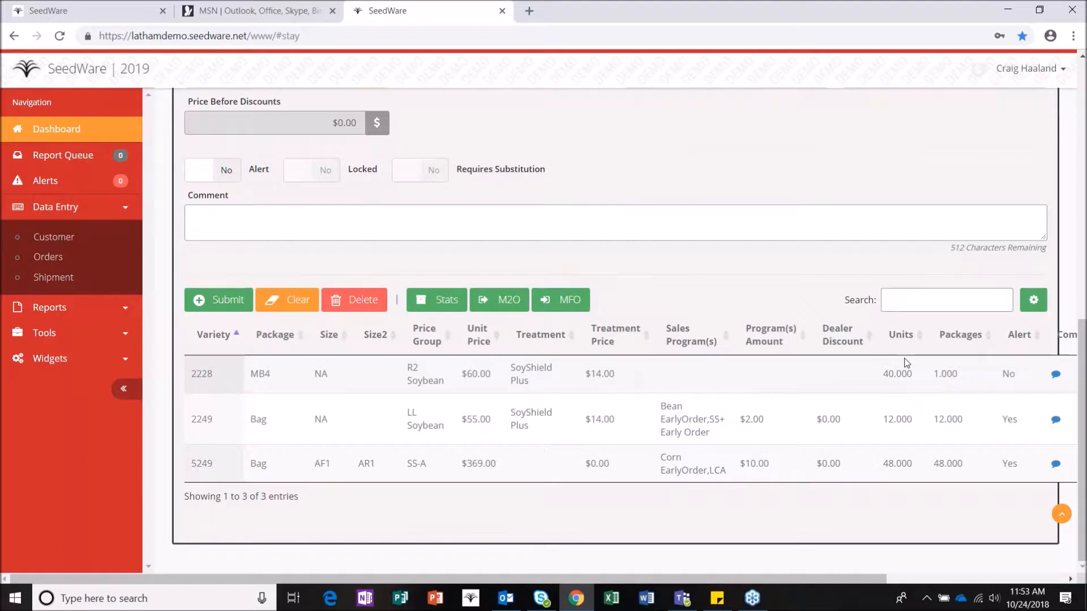
pyautogui.click(802, 374)
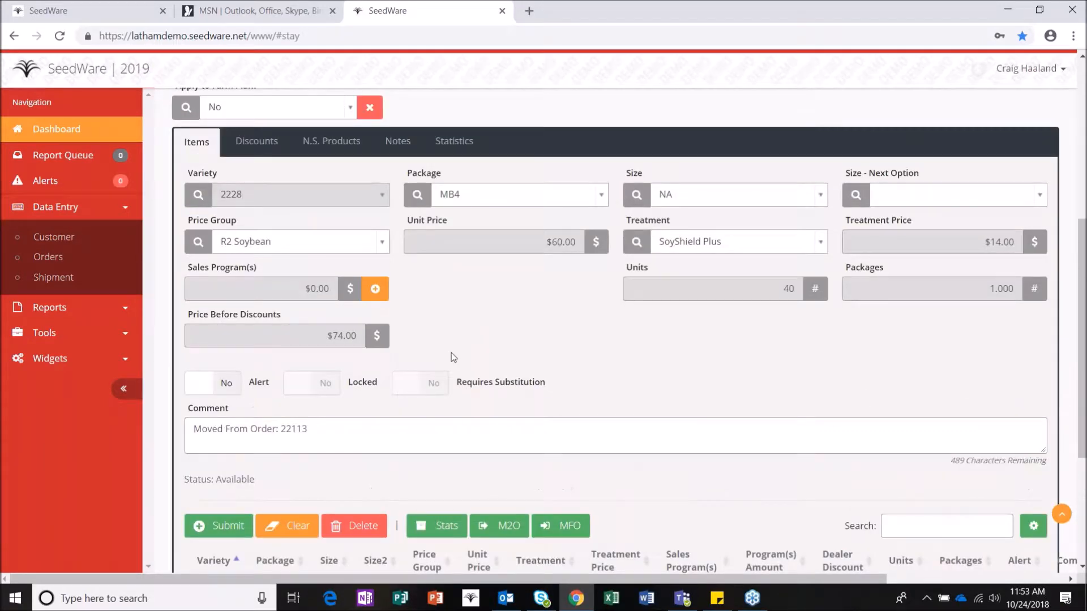
pyautogui.click(376, 290)
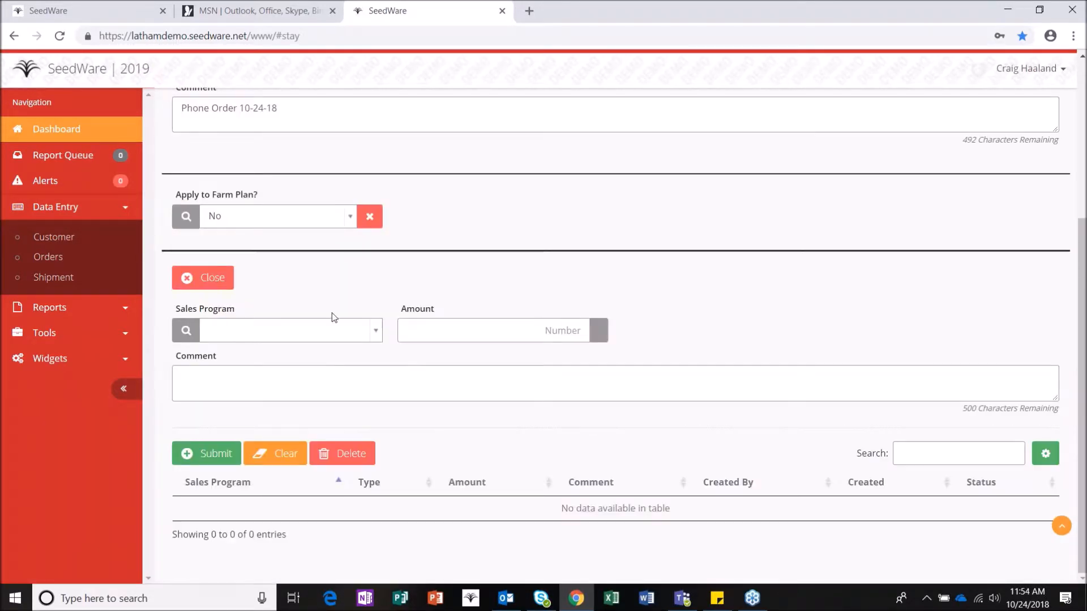
pyautogui.click(336, 331)
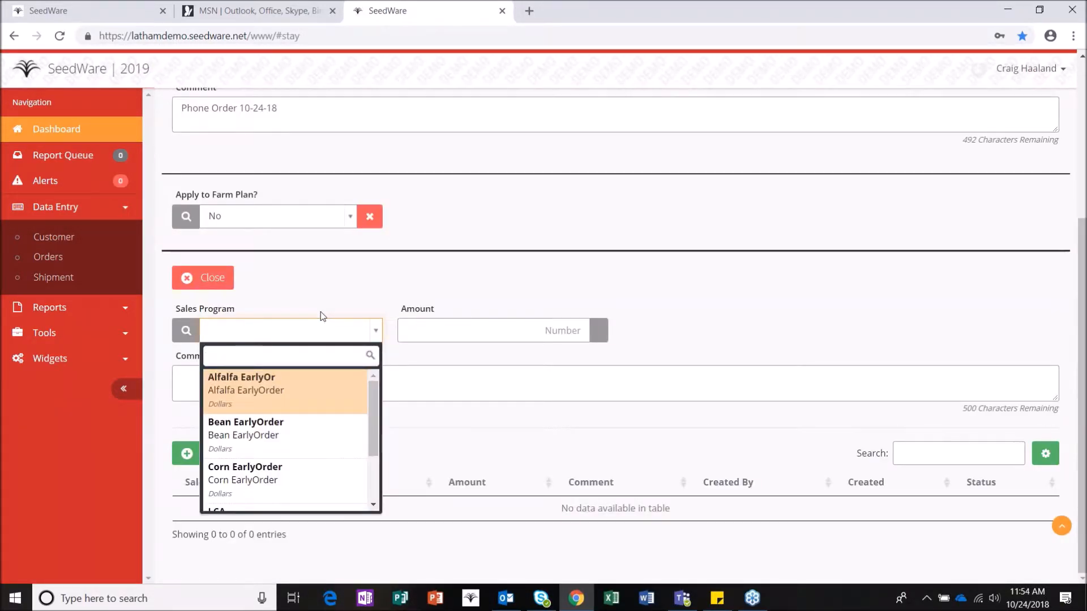
pyautogui.write('be')
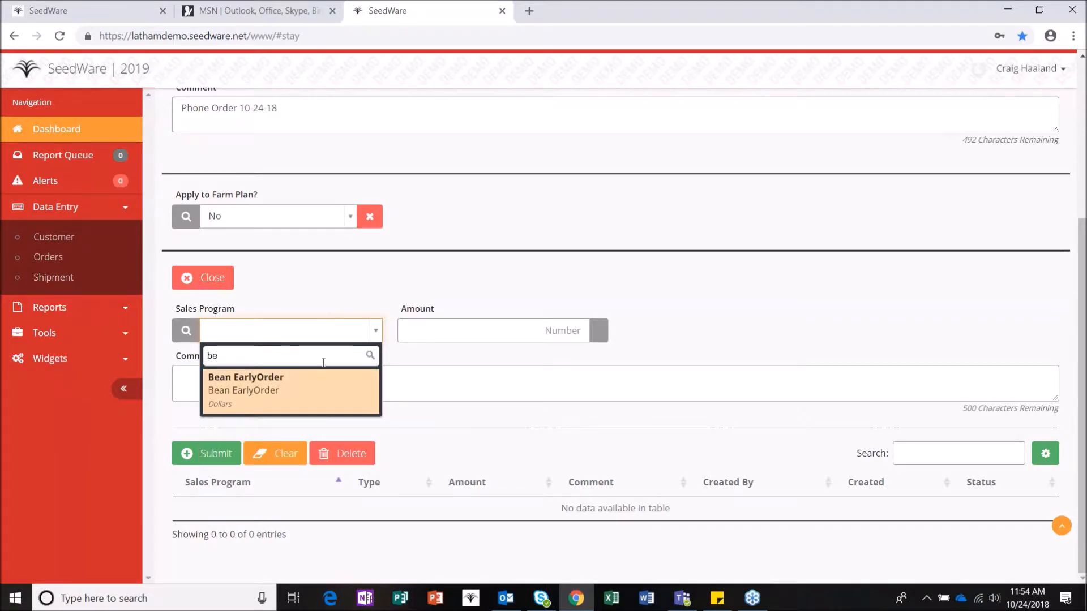
pyautogui.click(312, 392)
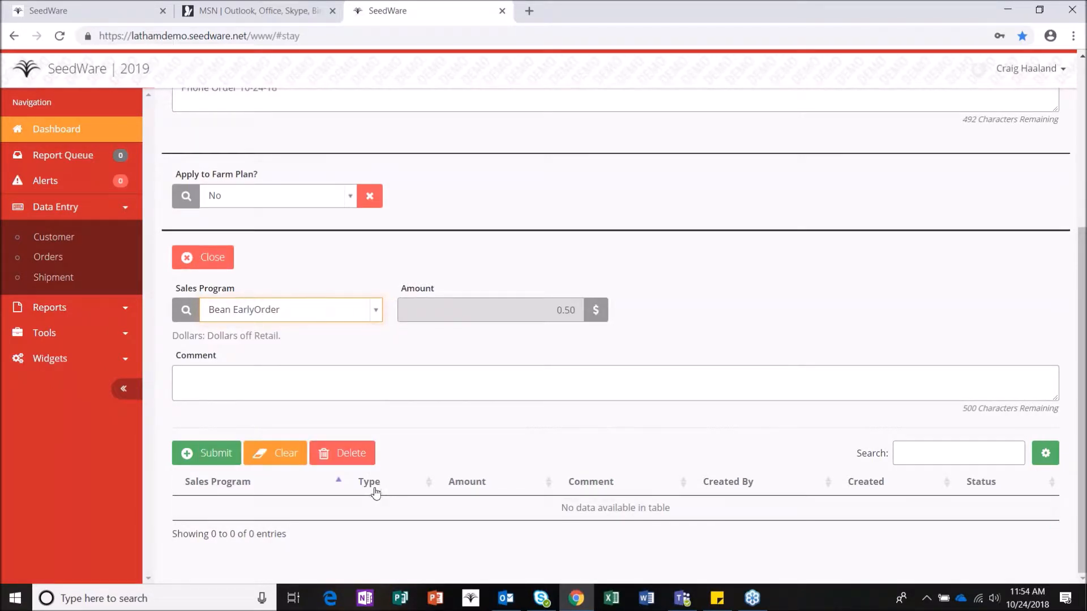
pyautogui.click(214, 457)
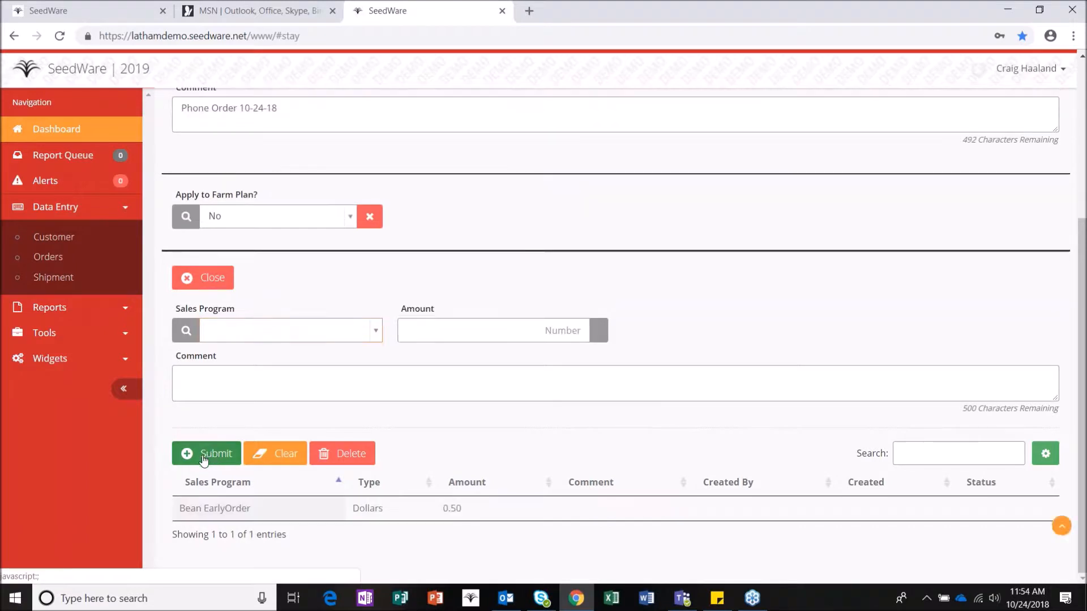
# Step: Add the LCA sales program at $0.50, then close the Sales Program panel
pyautogui.click(279, 329)
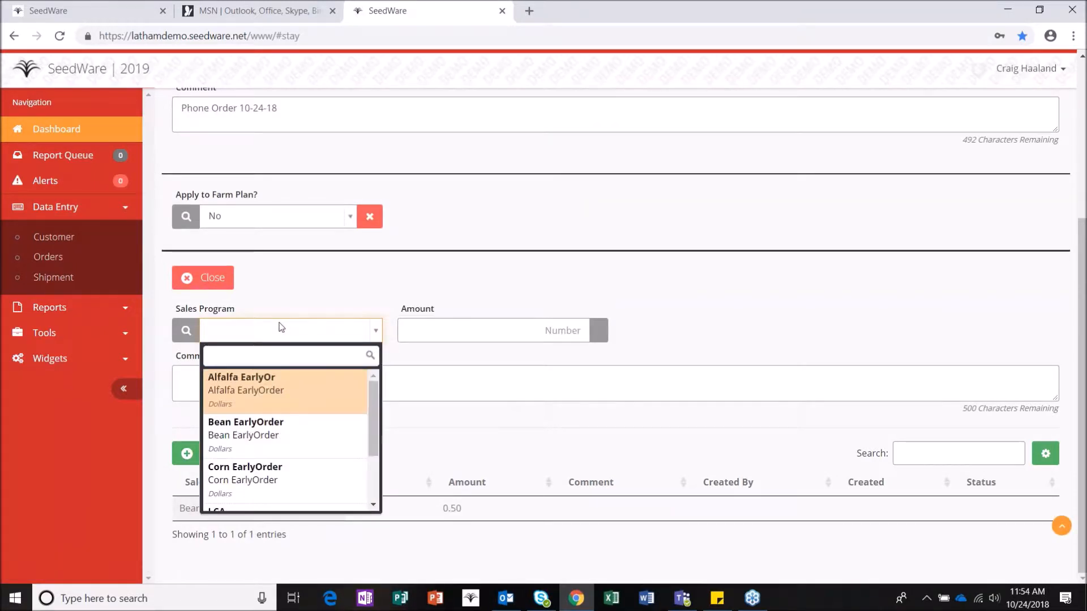
pyautogui.write('lca')
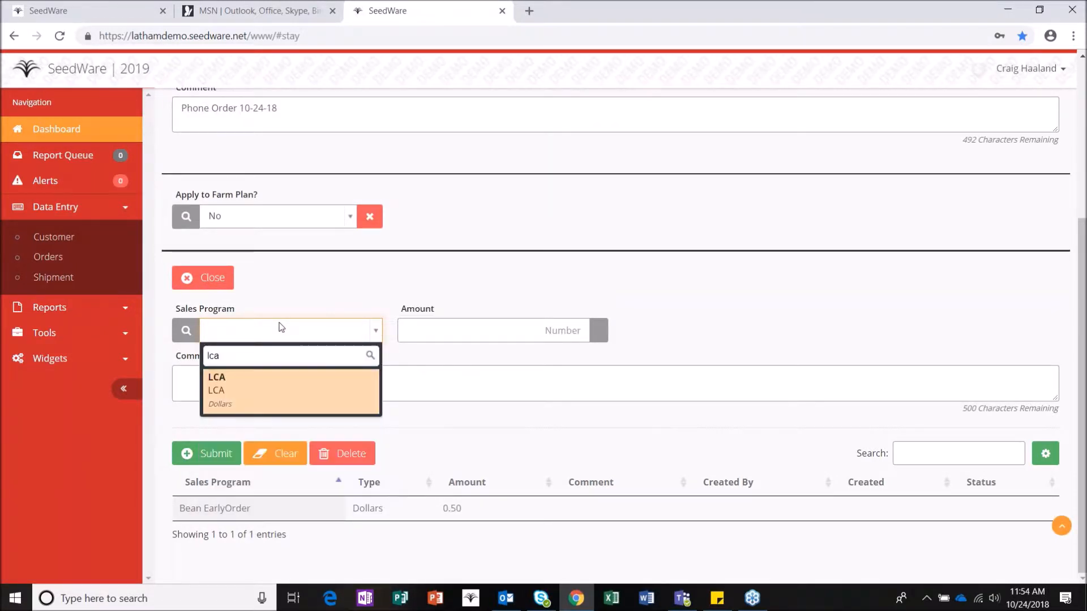
pyautogui.click(271, 384)
pyautogui.press('Tab')
pyautogui.write('0.5')
pyautogui.click(281, 372)
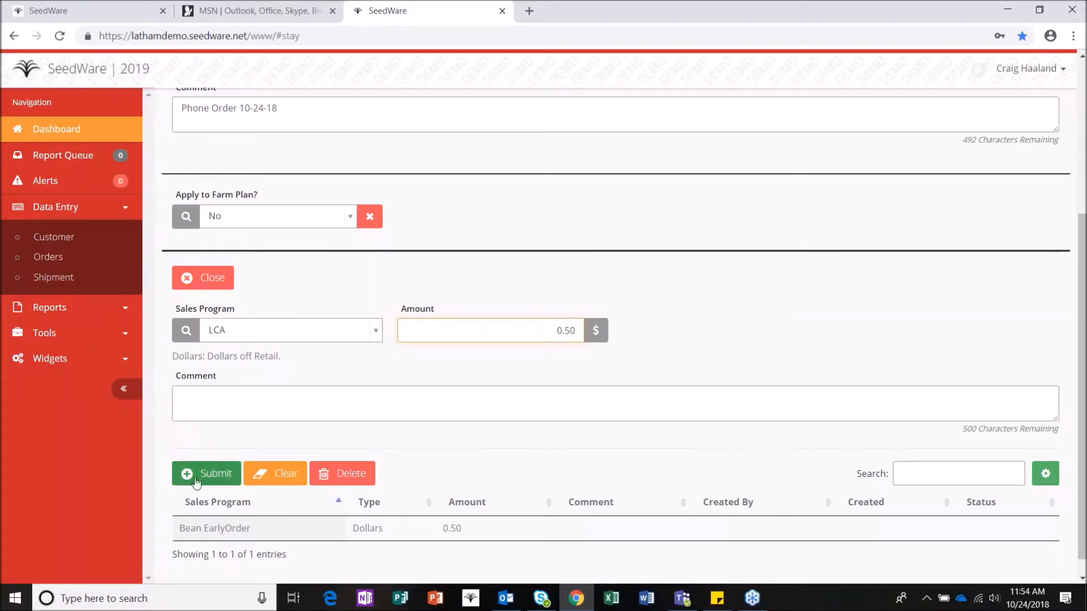
pyautogui.click(229, 474)
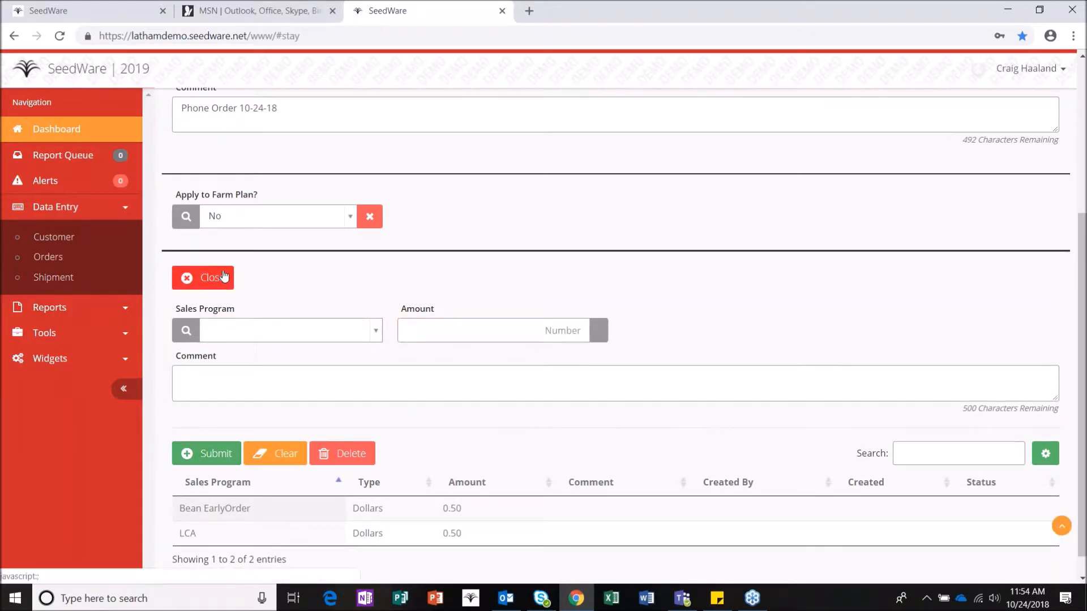
pyautogui.scroll(-1, 218, 275)
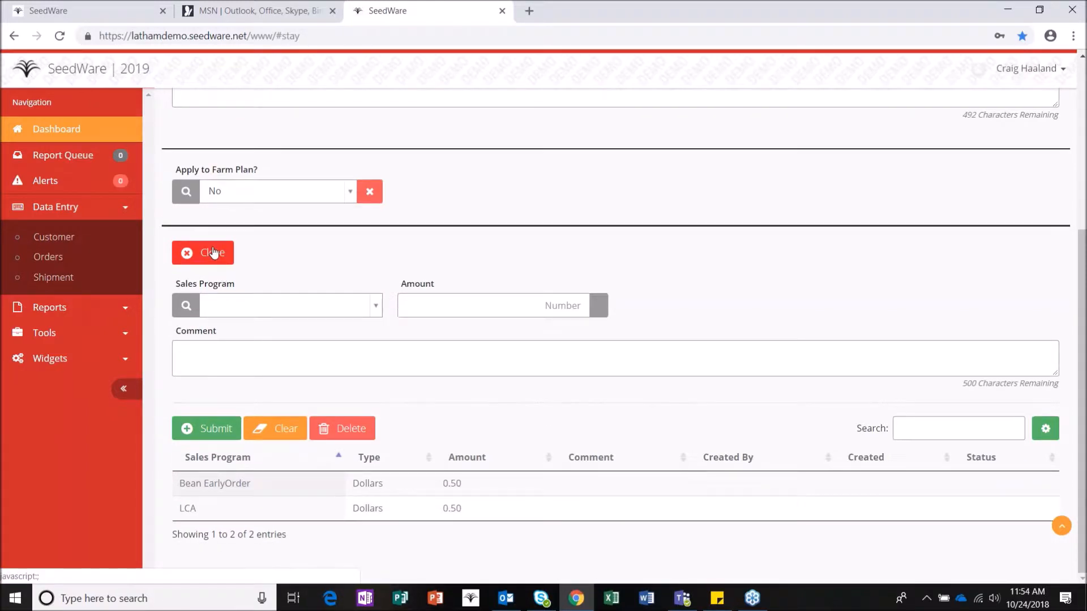
pyautogui.click(214, 252)
pyautogui.scroll(-1, 219, 247)
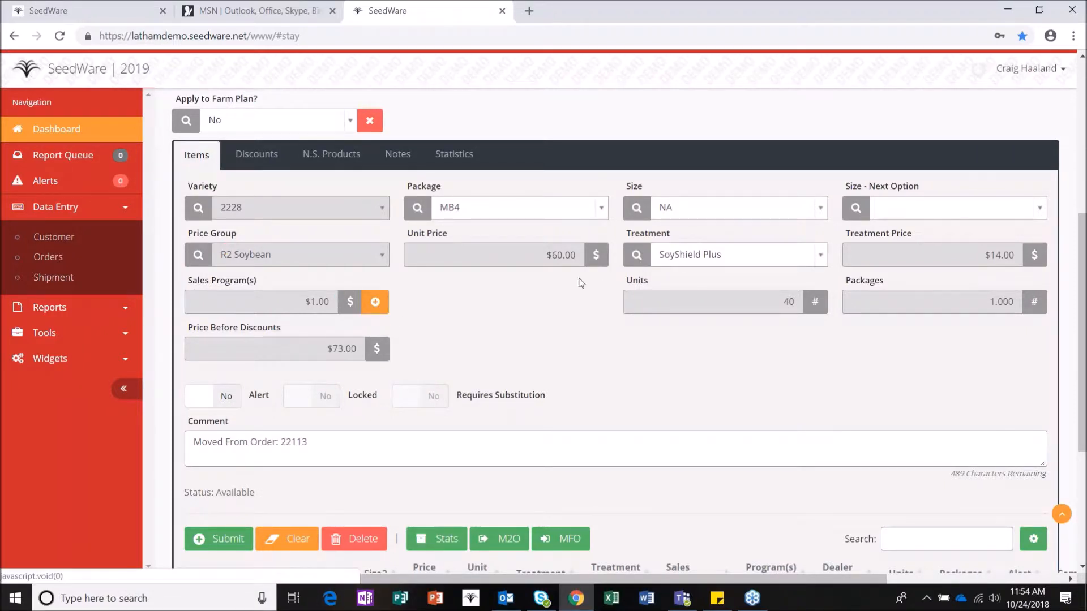
# Step: Add the SS+ Early Order program ($1.50) to item 2228 and close the panel
pyautogui.click(375, 301)
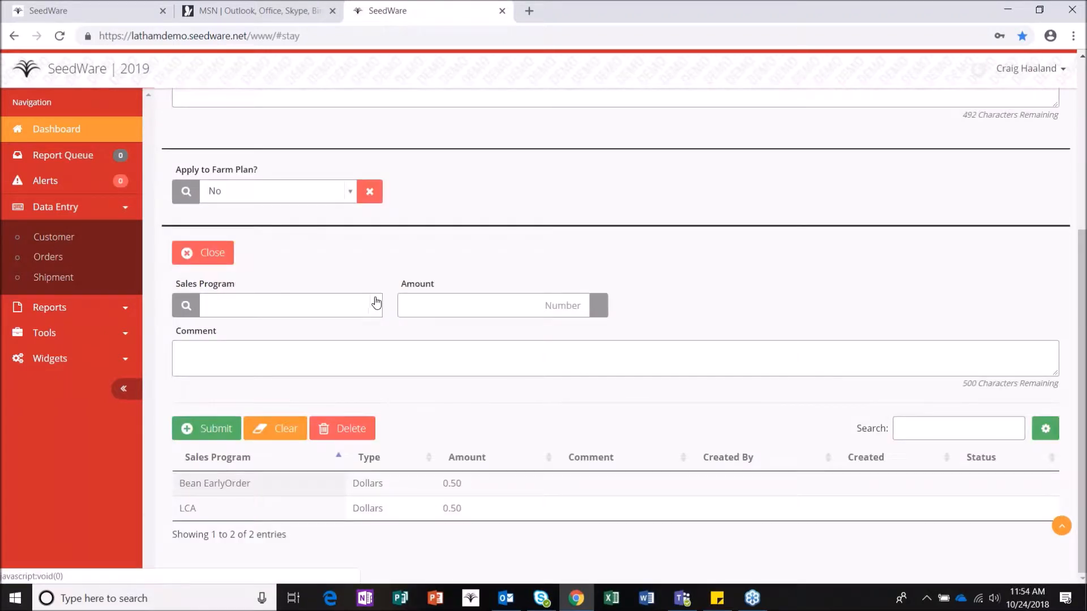
pyautogui.click(334, 306)
pyautogui.write('ss')
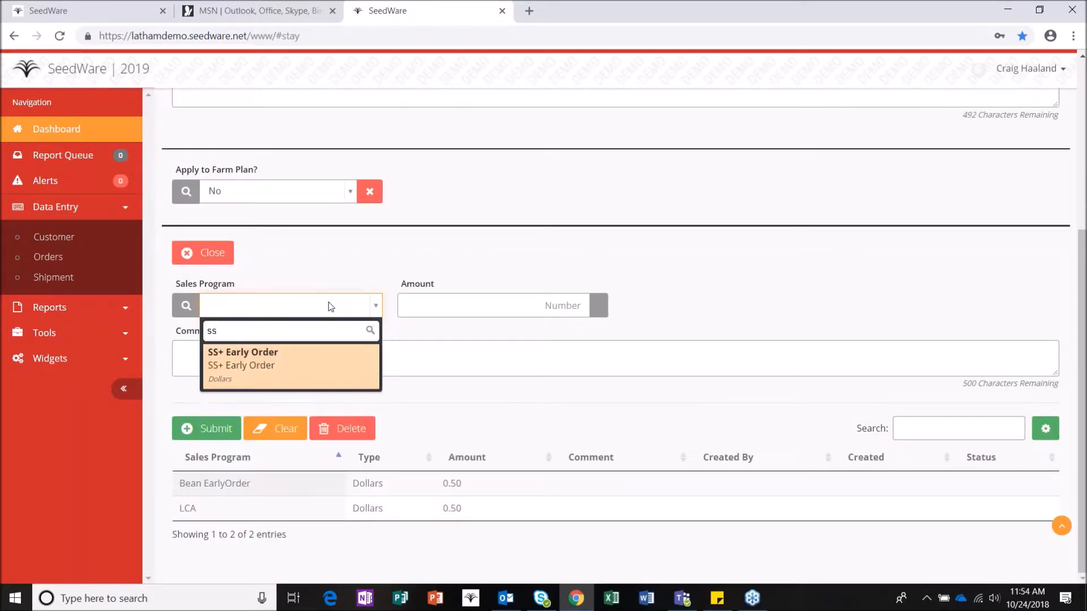
pyautogui.click(305, 359)
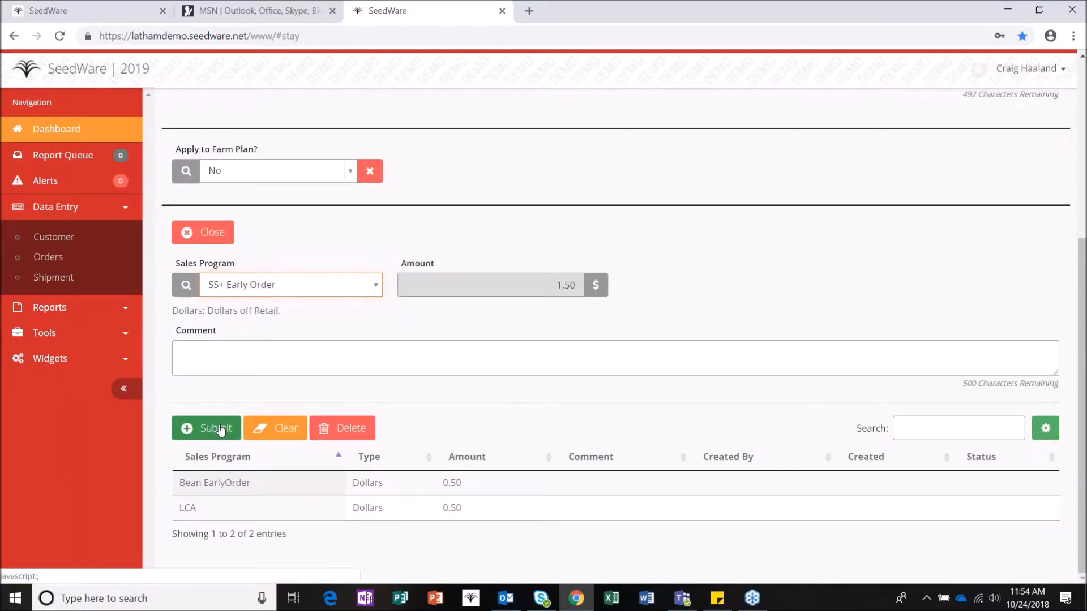
pyautogui.click(190, 426)
pyautogui.click(201, 232)
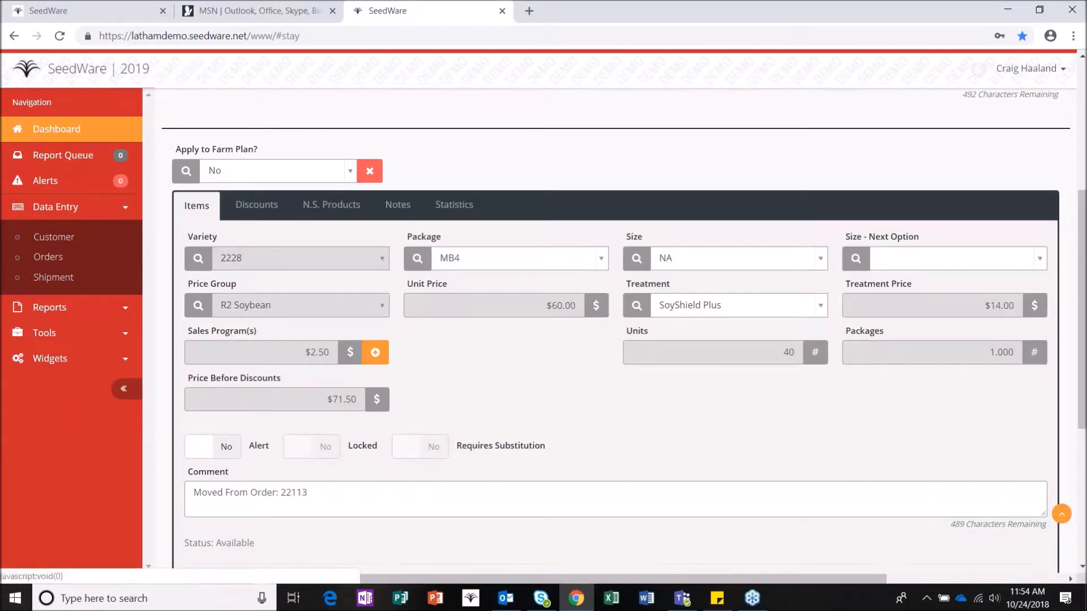
pyautogui.scroll(-1, 266, 348)
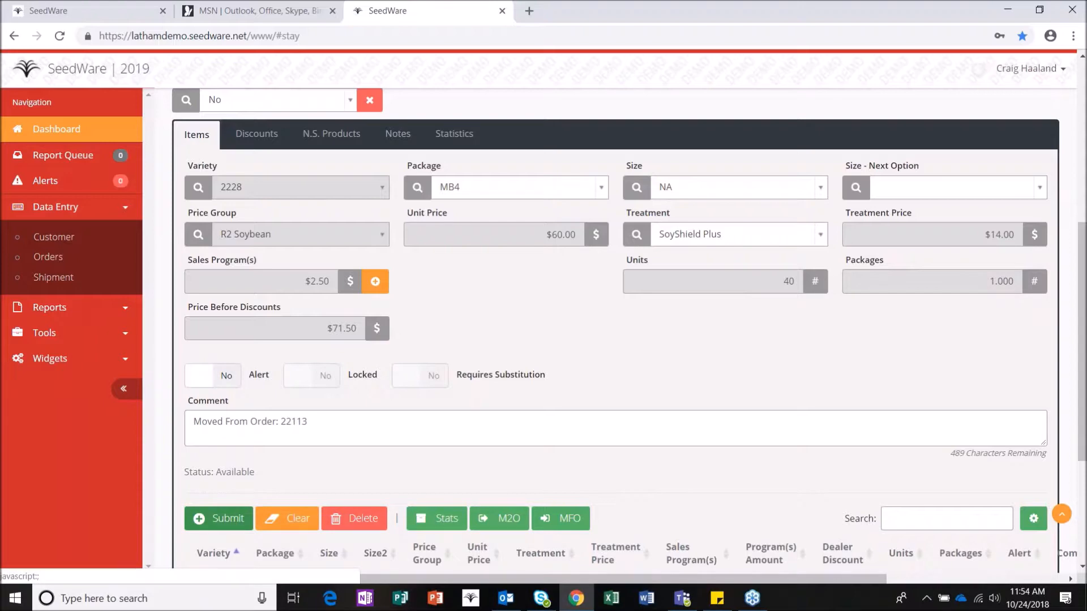
# Step: Submit the 2228 line, save the order, and load the 2249 line for editing
pyautogui.click(225, 519)
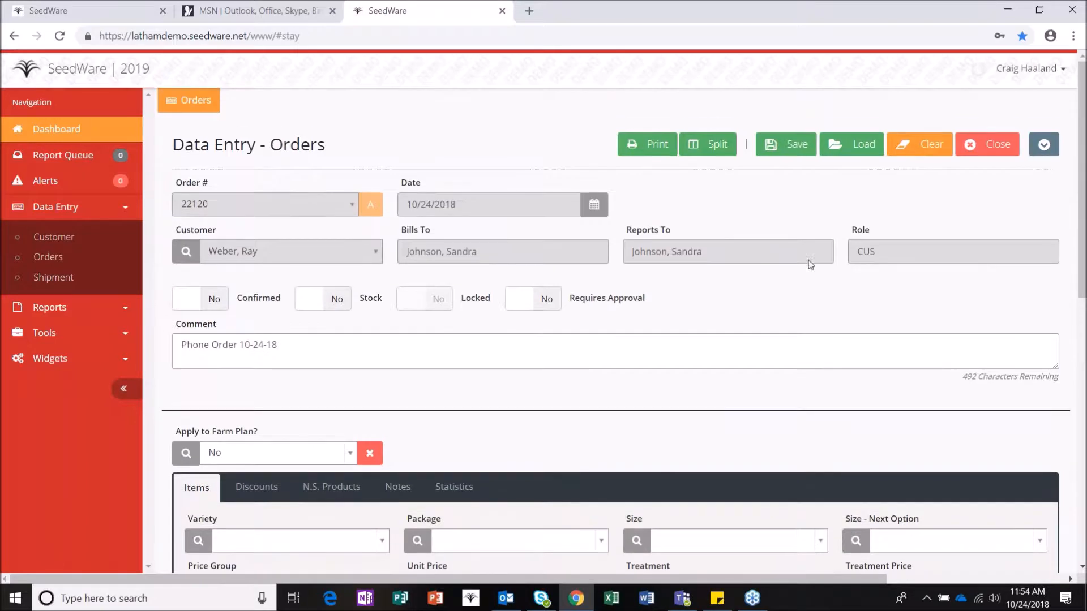
pyautogui.click(787, 144)
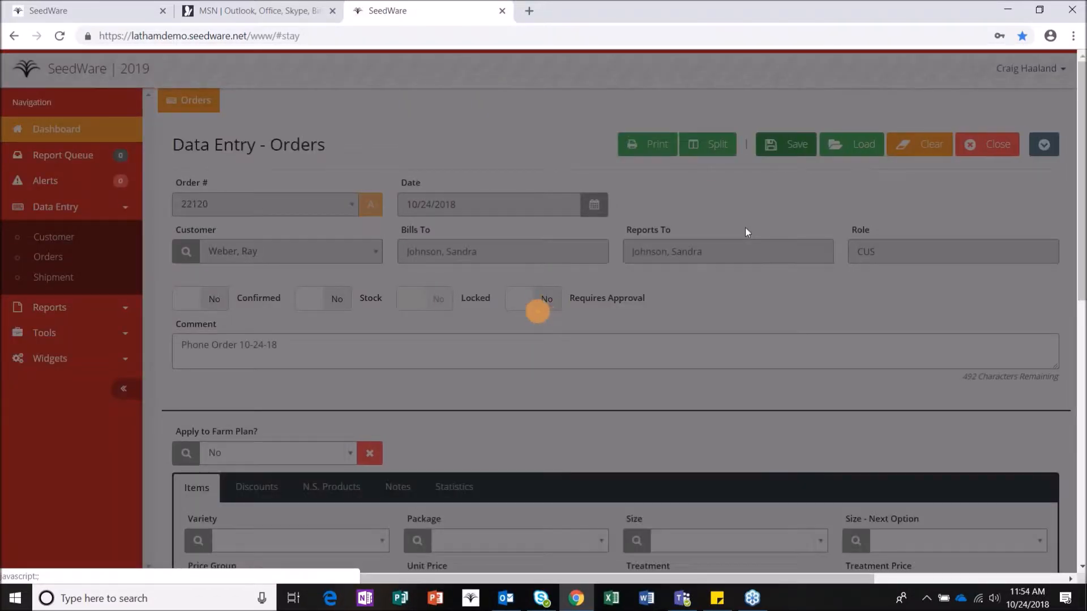
pyautogui.scroll(-5, 687, 360)
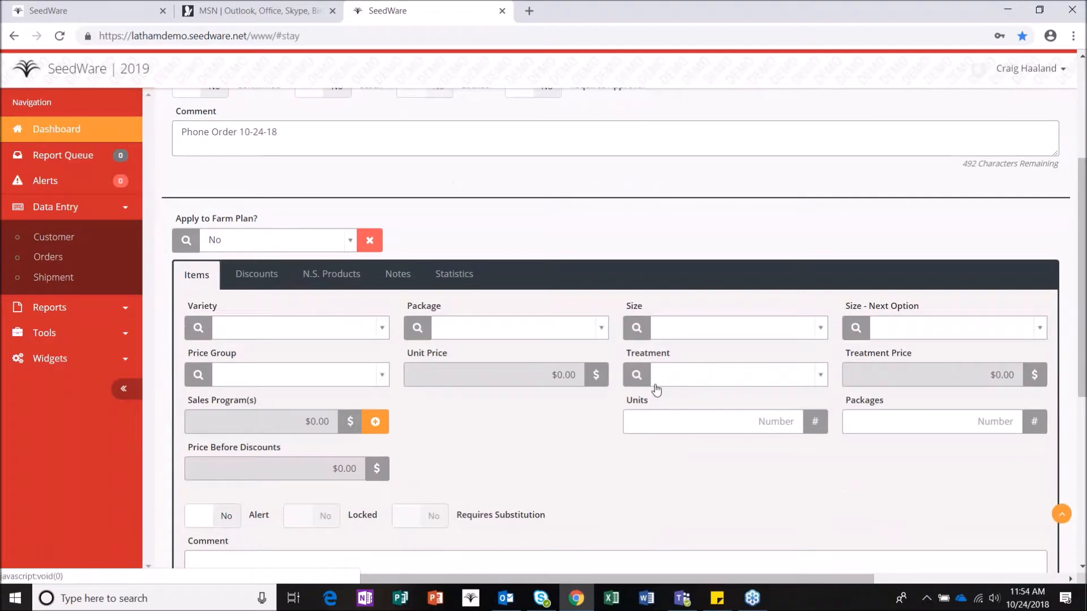
pyautogui.scroll(-3, 637, 406)
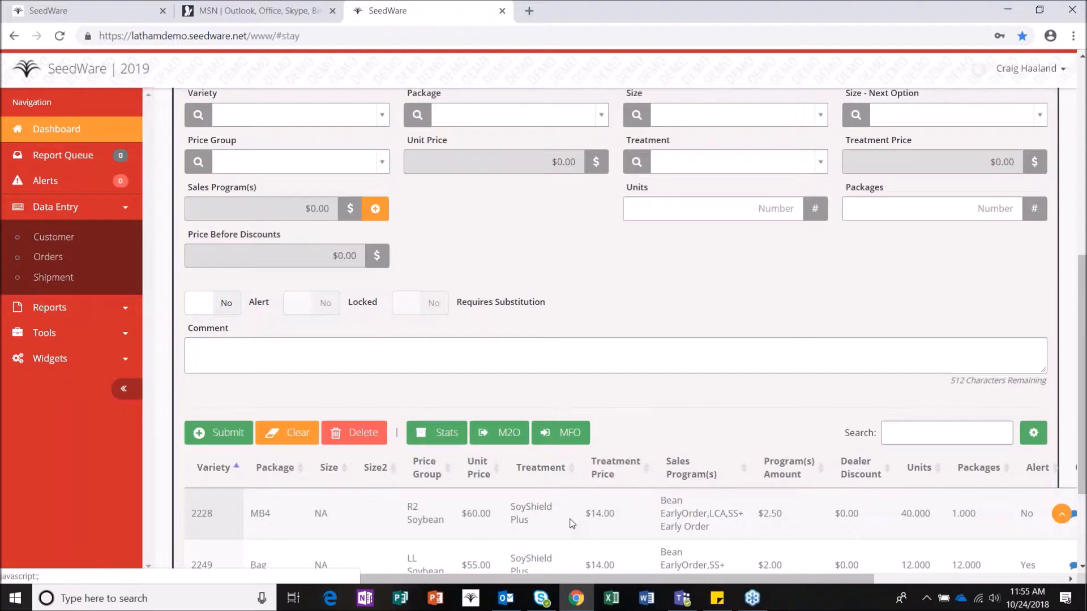
pyautogui.scroll(-1, 566, 520)
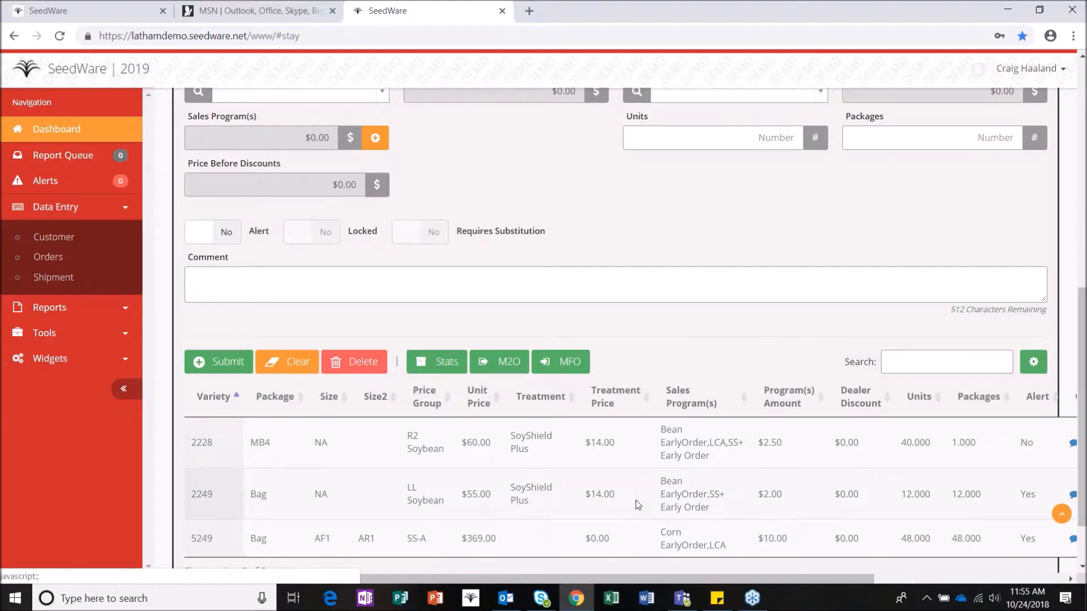
pyautogui.click(636, 500)
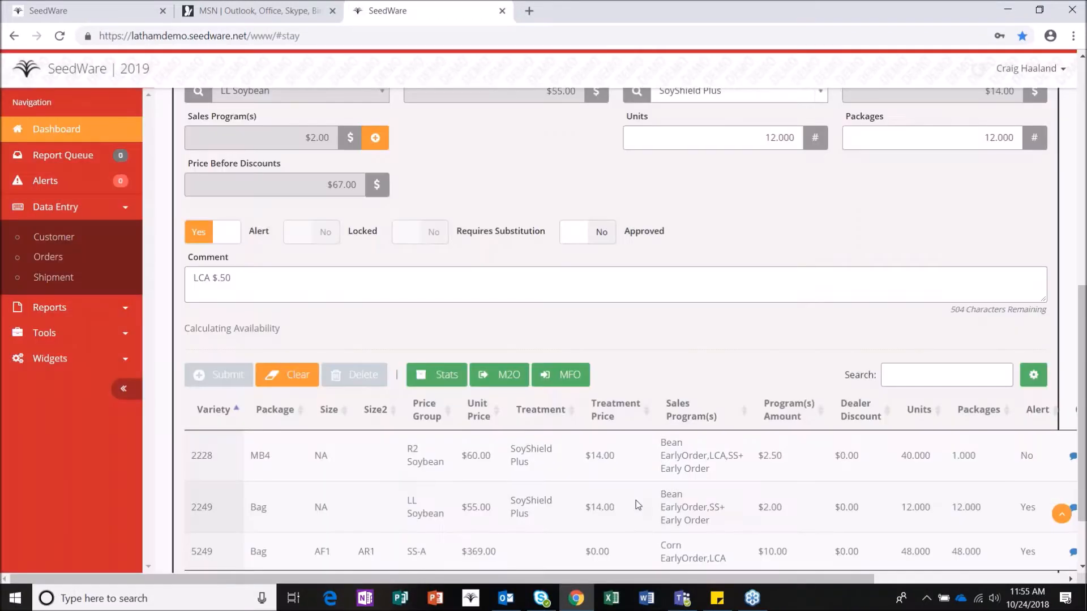
pyautogui.click(509, 381)
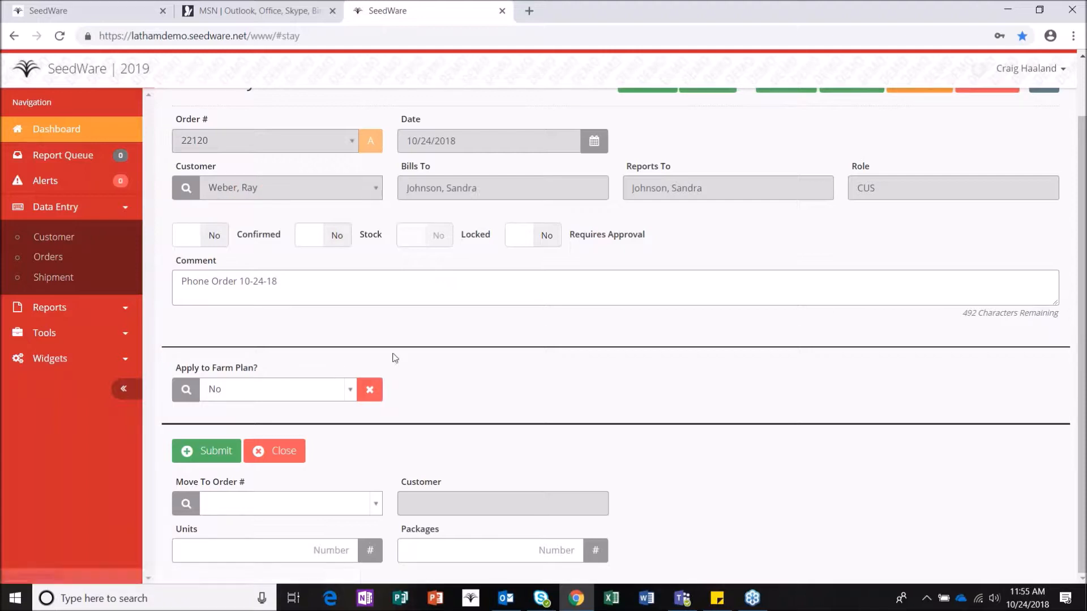
pyautogui.click(285, 453)
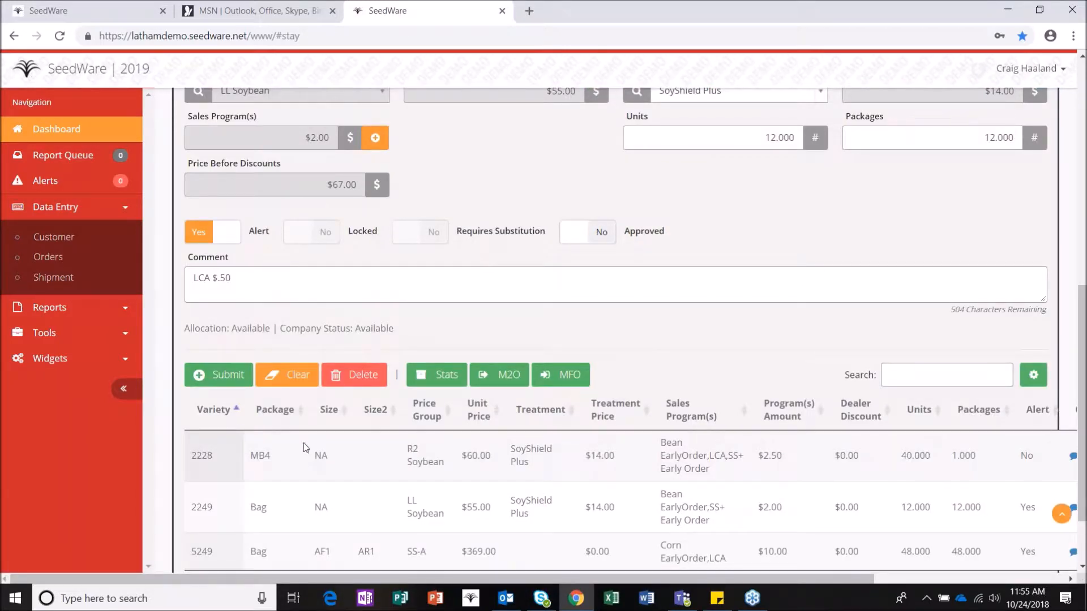
pyautogui.scroll(-3, 306, 444)
pyautogui.scroll(6, 307, 439)
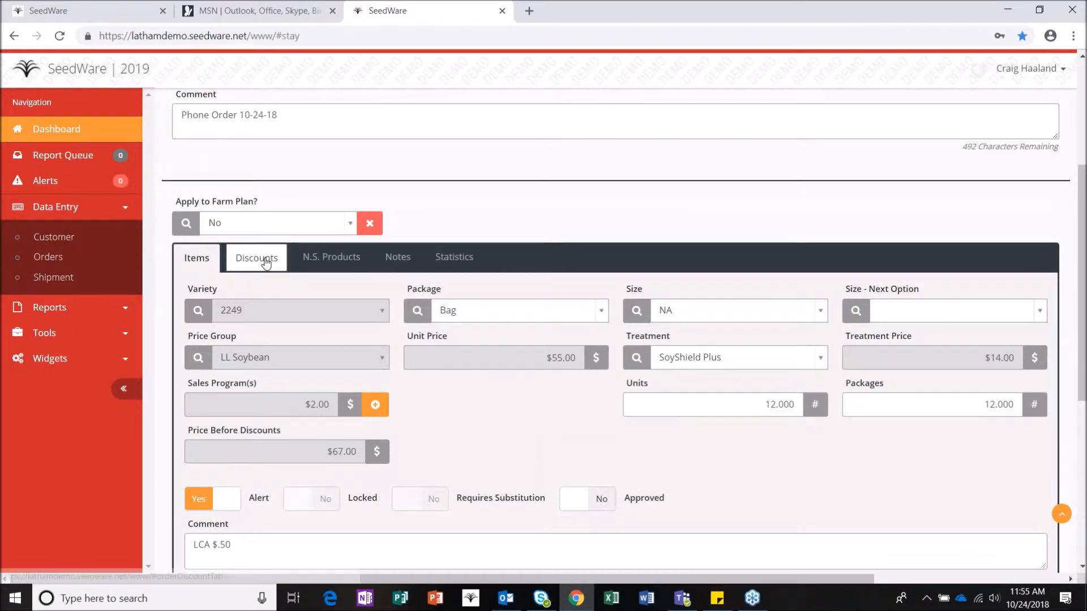
pyautogui.click(265, 258)
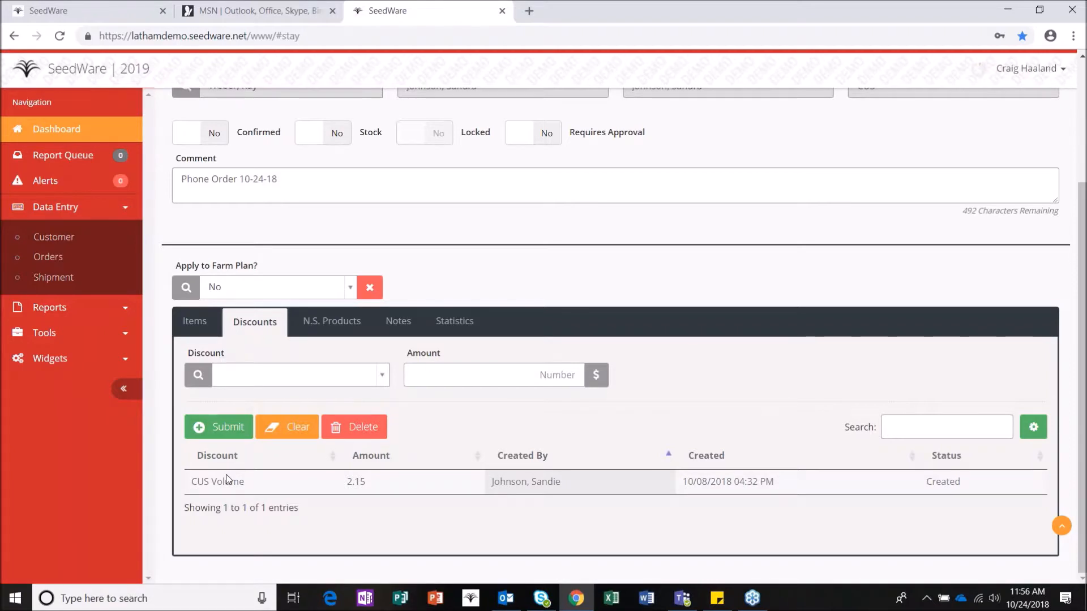
pyautogui.click(345, 322)
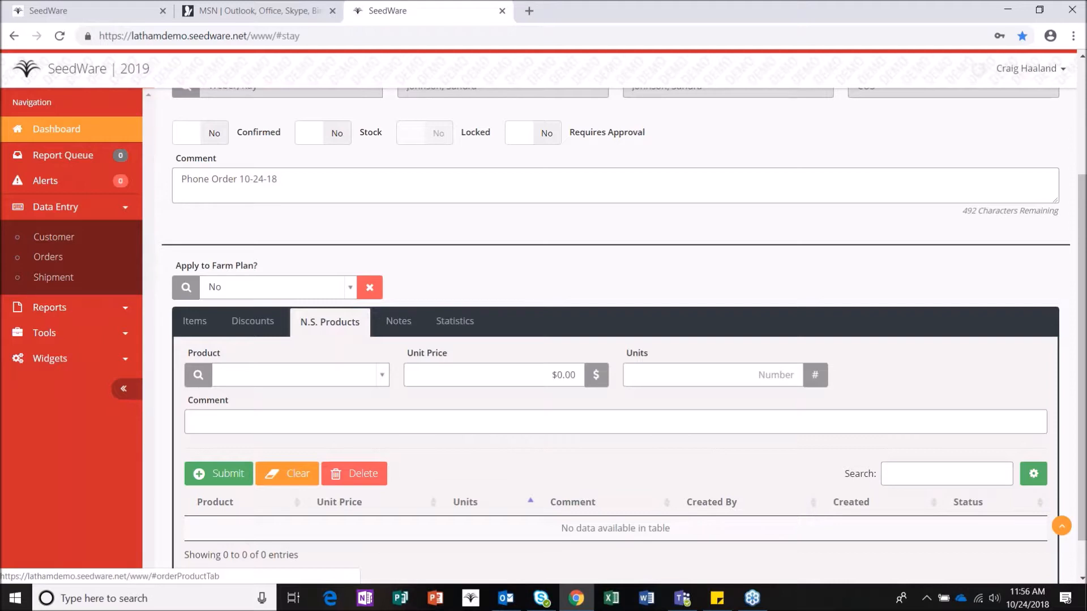
pyautogui.click(399, 326)
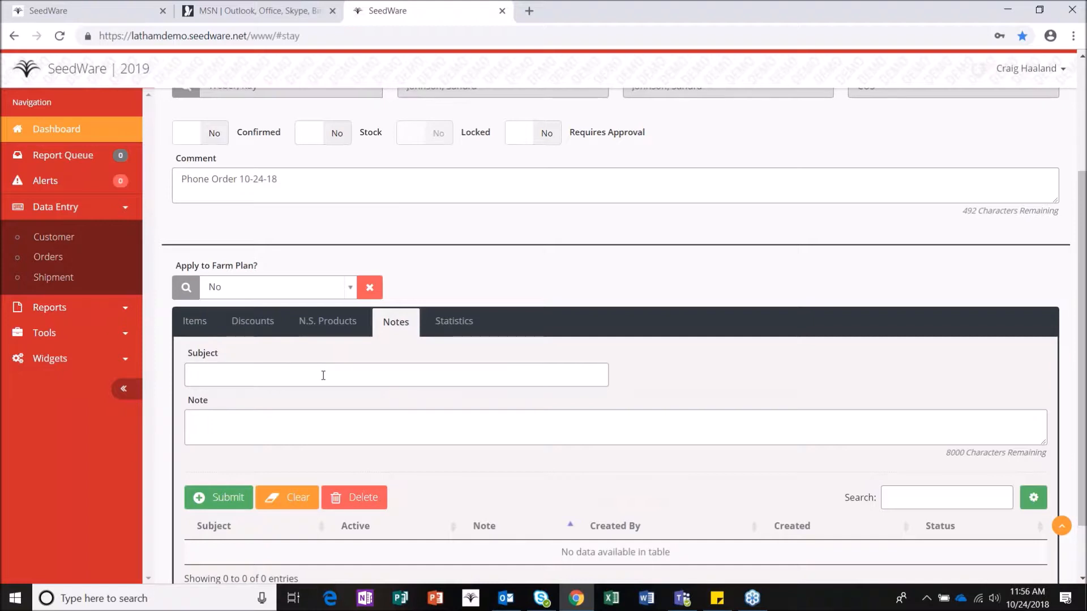
pyautogui.click(194, 322)
pyautogui.scroll(2, 228, 390)
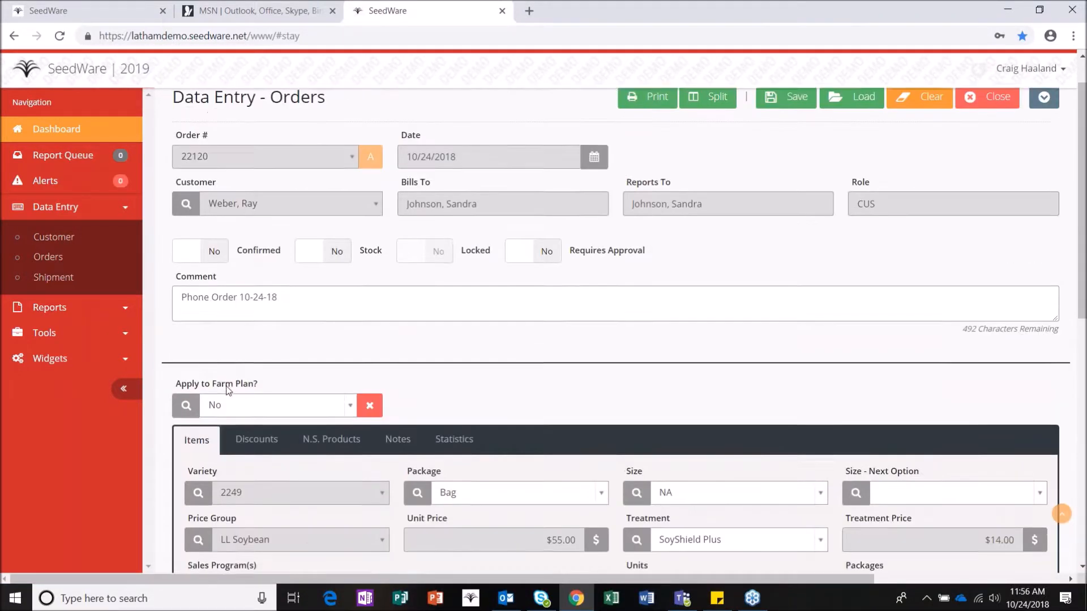
# Step: Flip the 2249 line's Approved switch to Yes and back to No
pyautogui.scroll(1, 228, 390)
pyautogui.scroll(1, 218, 391)
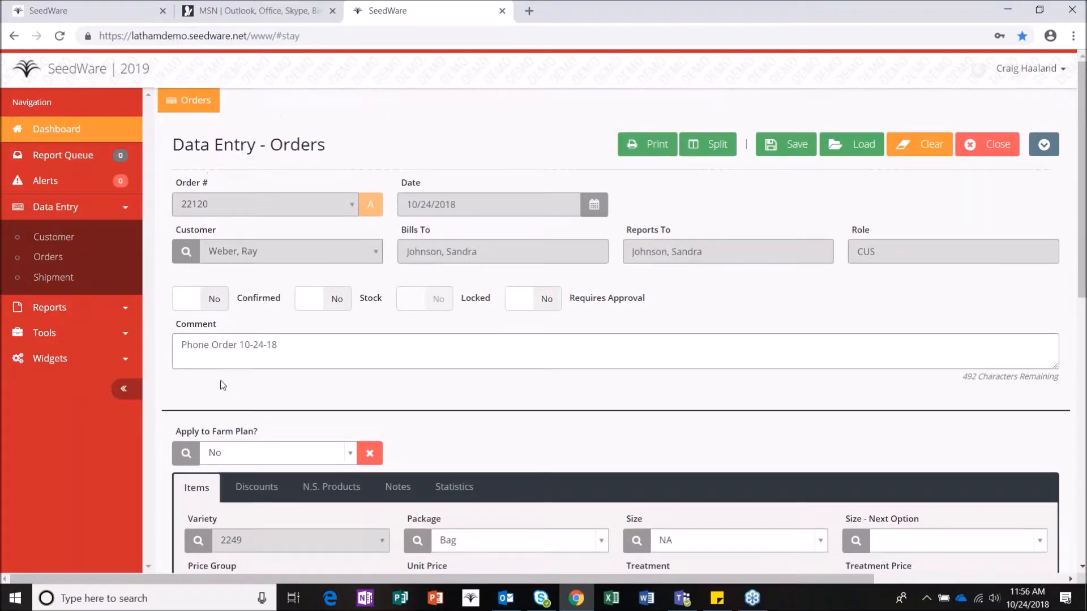
pyautogui.scroll(-6, 223, 391)
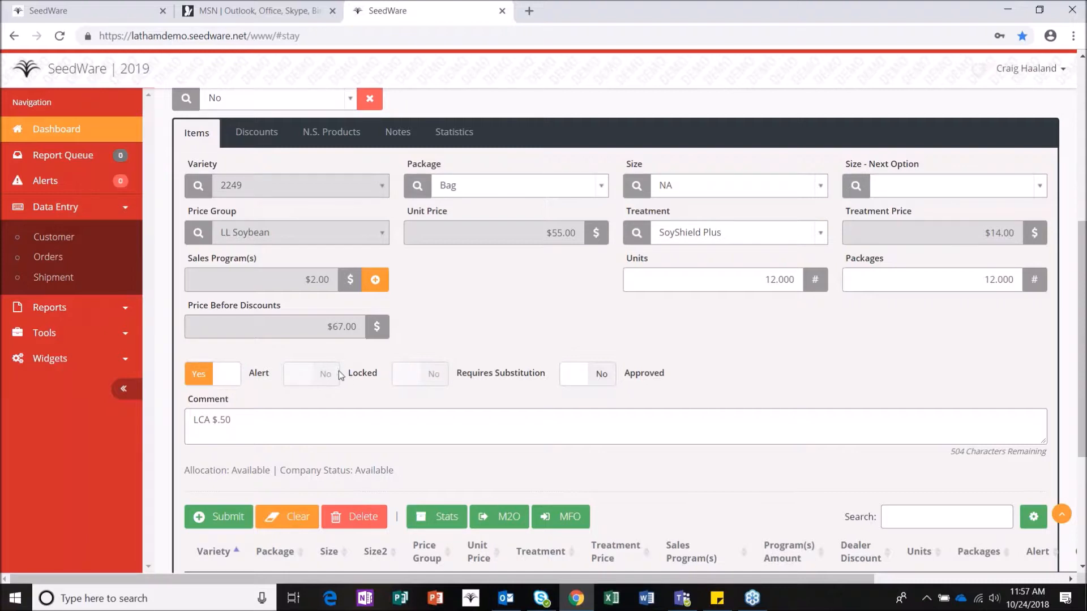
pyautogui.click(602, 382)
pyautogui.click(601, 383)
pyautogui.scroll(1, 369, 376)
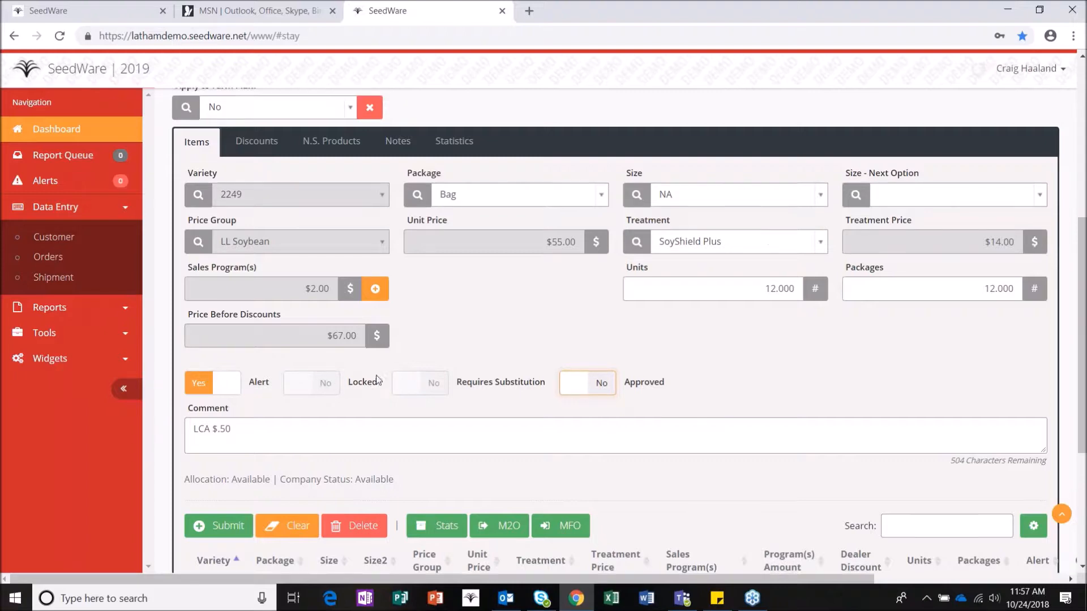
pyautogui.scroll(5, 380, 385)
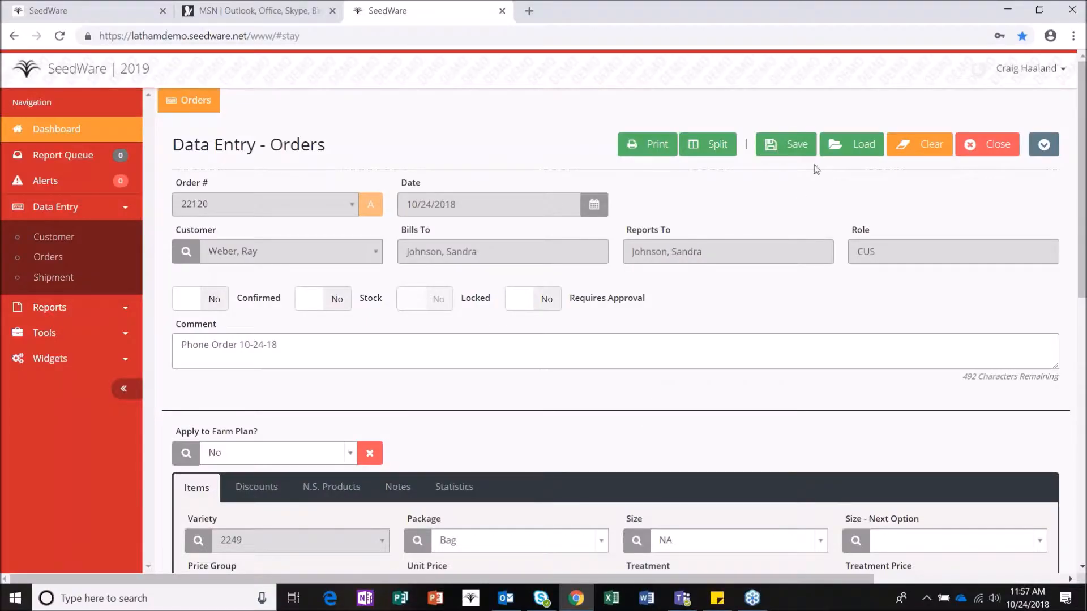
# Step: Save order 22120 again from the SeedWare order screen
pyautogui.click(796, 144)
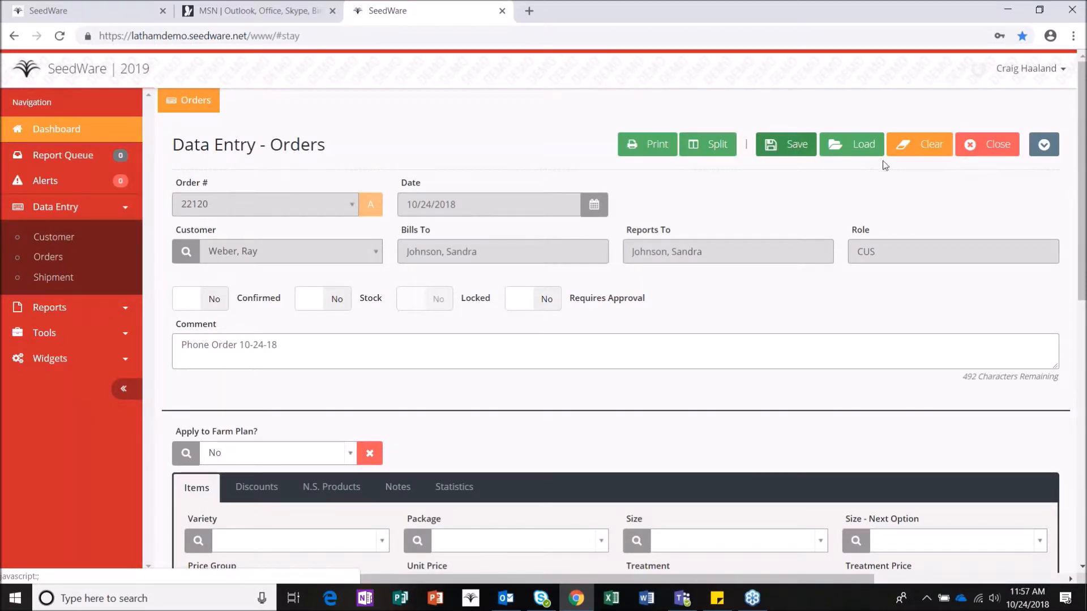
# Step: Clear the form, search by the customer's name, and reload order 22120 to review its items
pyautogui.click(920, 152)
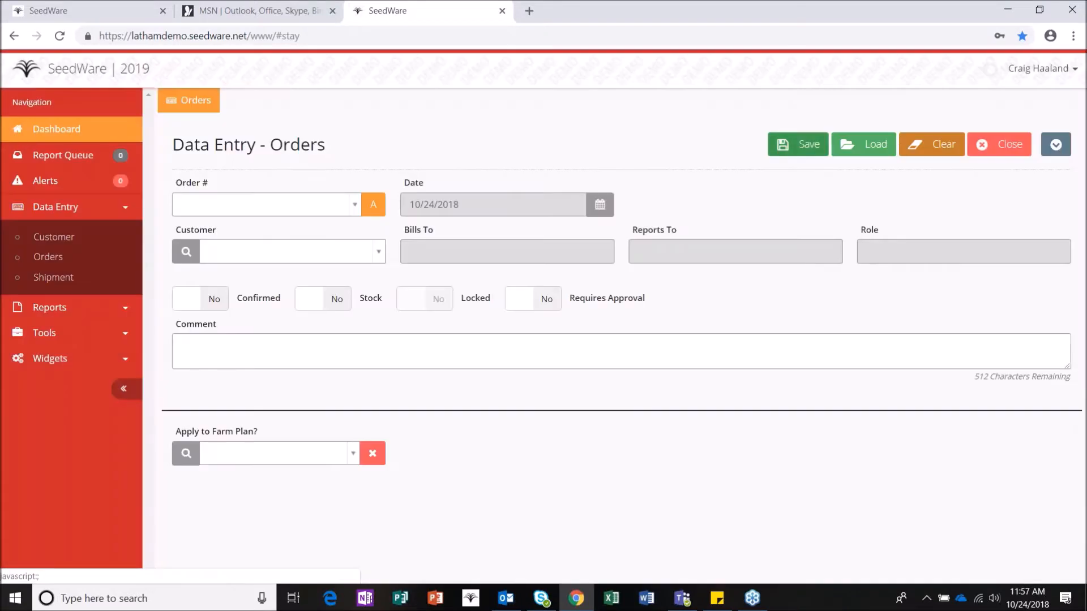
pyautogui.click(292, 203)
pyautogui.write('weber')
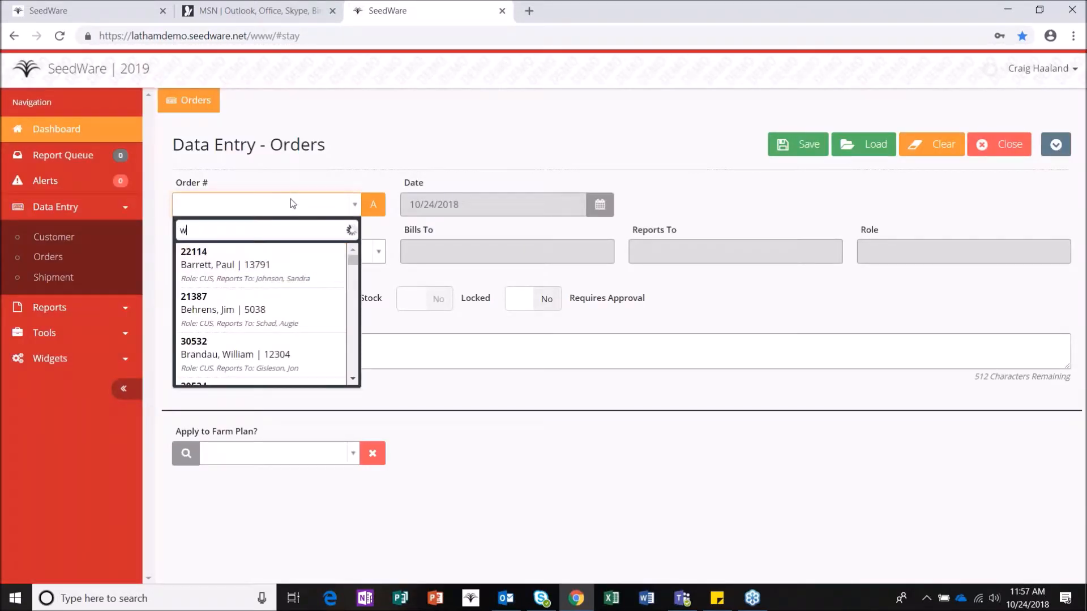
pyautogui.click(255, 284)
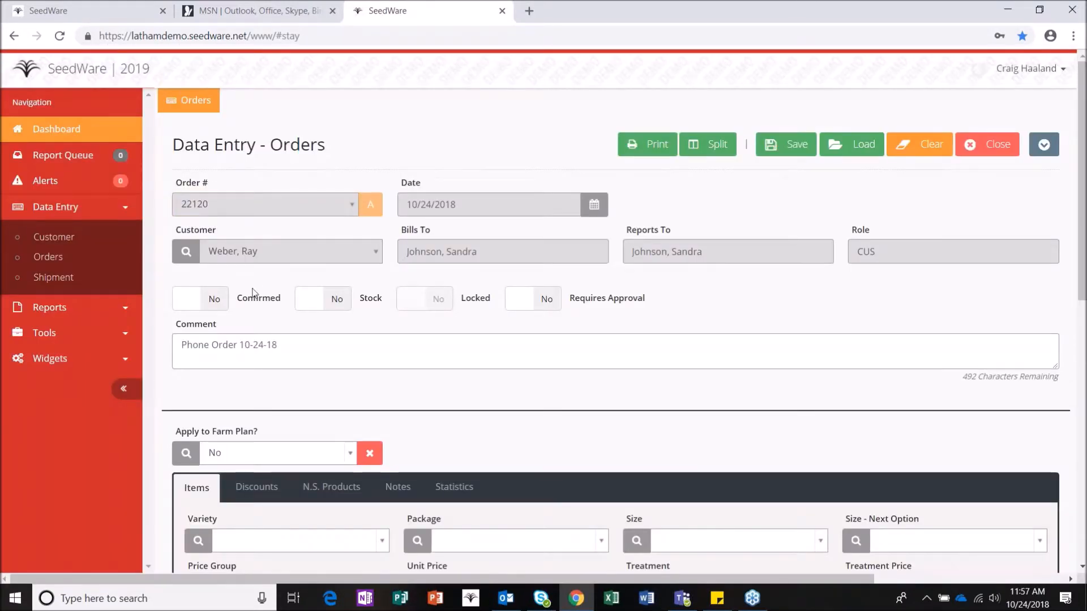
pyautogui.scroll(-10, 252, 294)
pyautogui.scroll(-1, 277, 456)
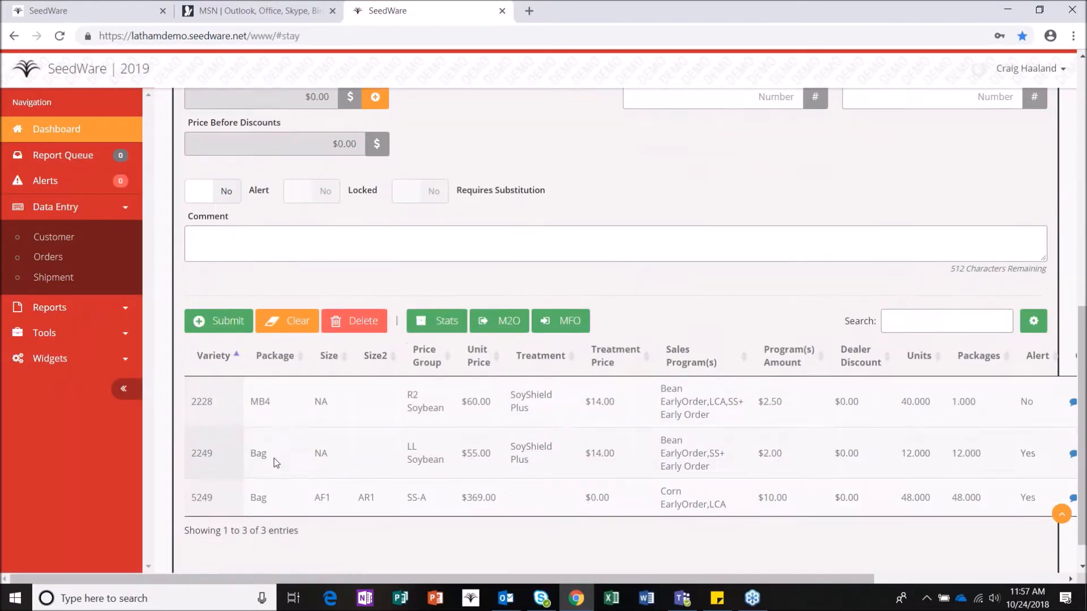
pyautogui.scroll(5, 286, 437)
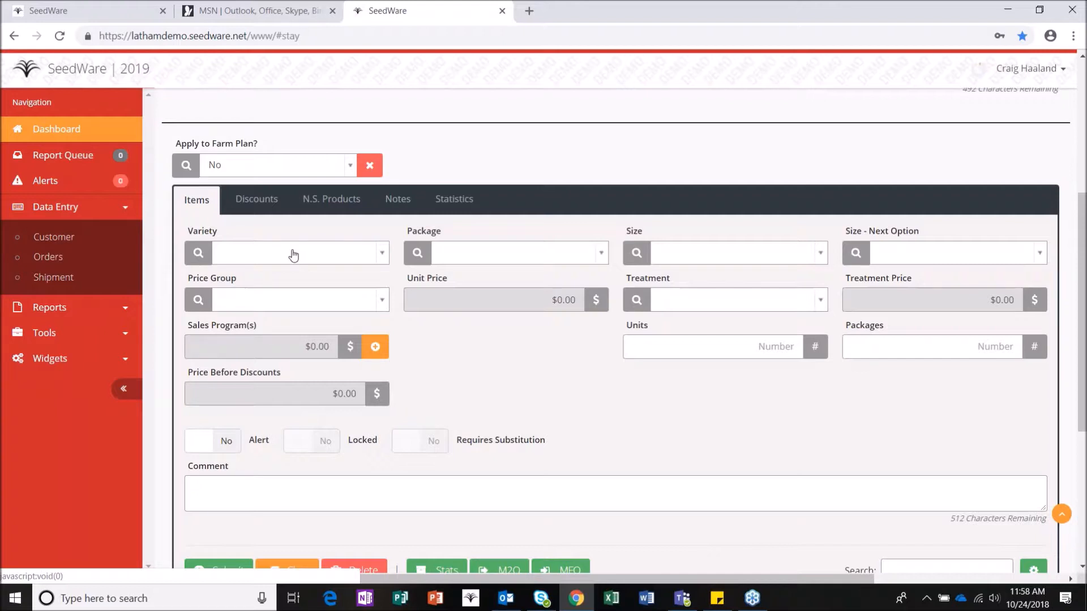
# Step: Pick variety 1883 with MB4 packaging and enter 80 units
pyautogui.click(294, 255)
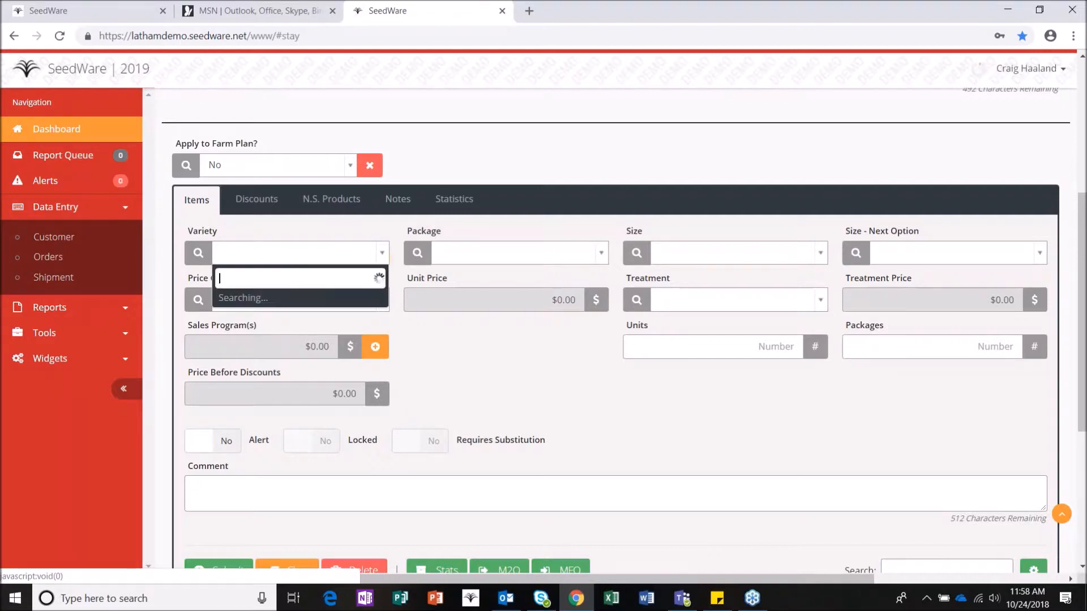
pyautogui.write('1883')
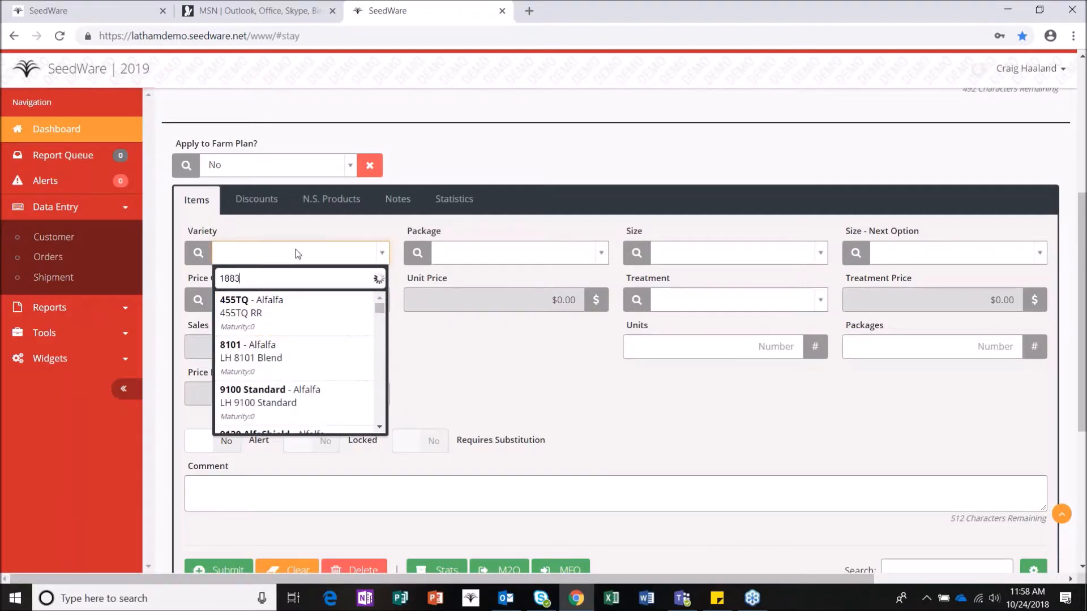
pyautogui.click(295, 311)
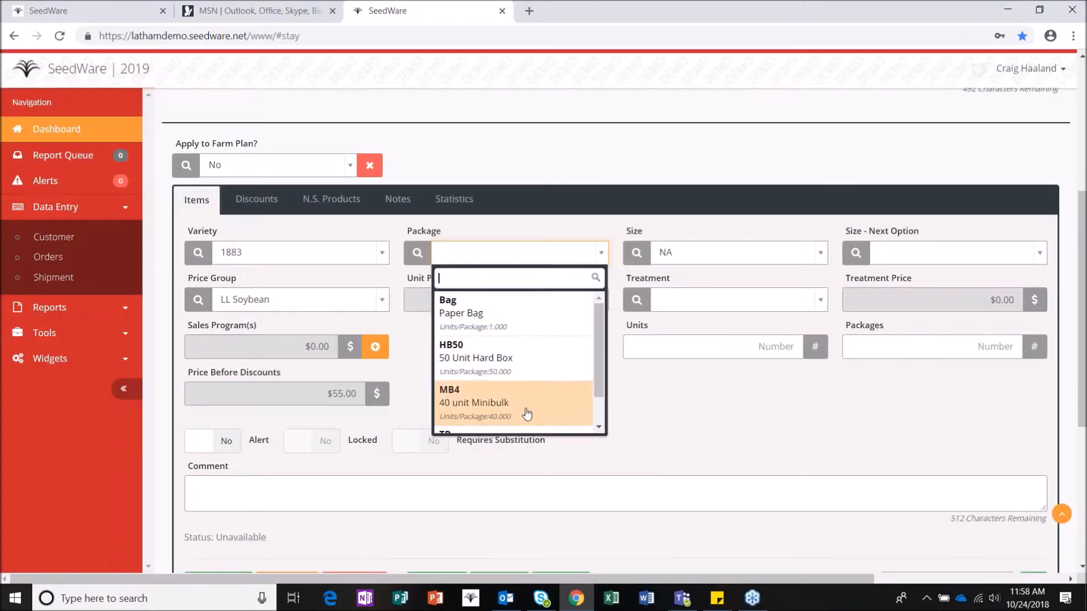
pyautogui.click(526, 420)
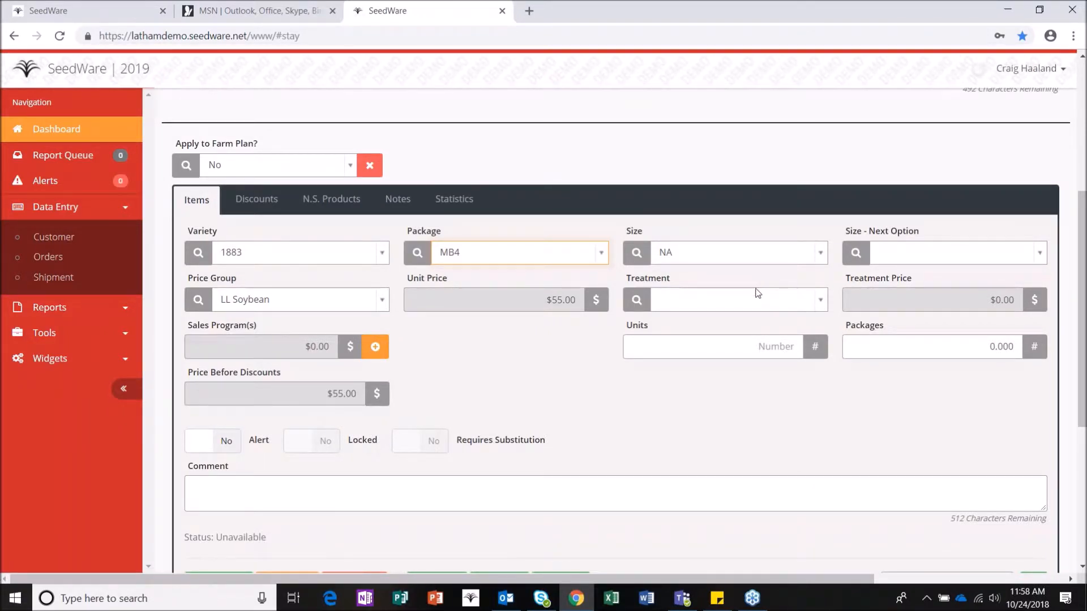
pyautogui.click(734, 343)
pyautogui.write('80')
pyautogui.press('Tab')
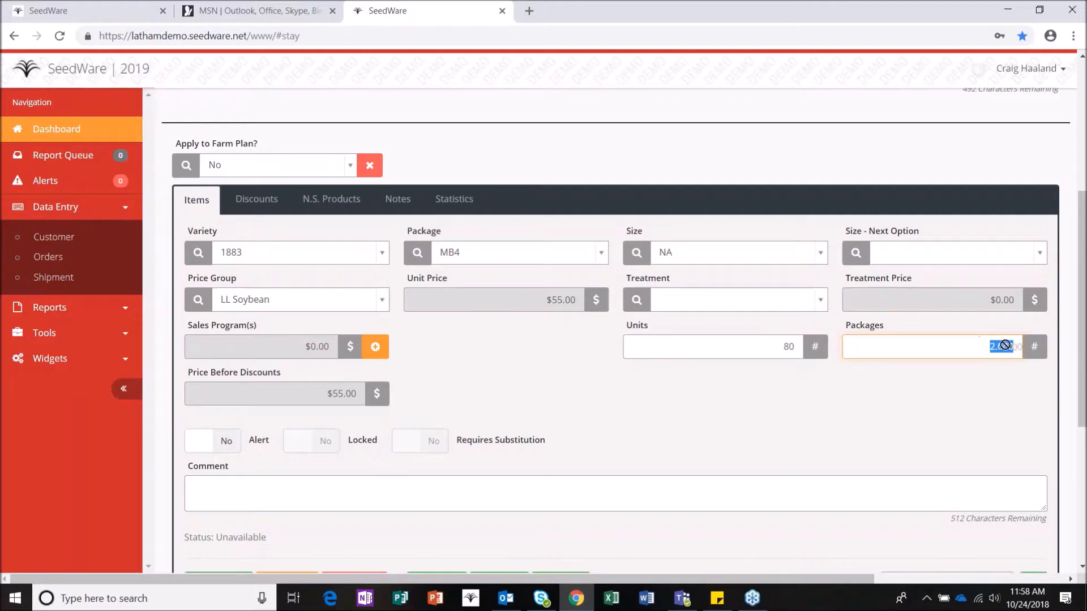
# Step: Try 0 units, then 80 packages, then 2.5 packages to see the recalculation
pyautogui.click(800, 346)
pyautogui.write('0')
pyautogui.press('Tab')
pyautogui.write('80')
pyautogui.press('Tab')
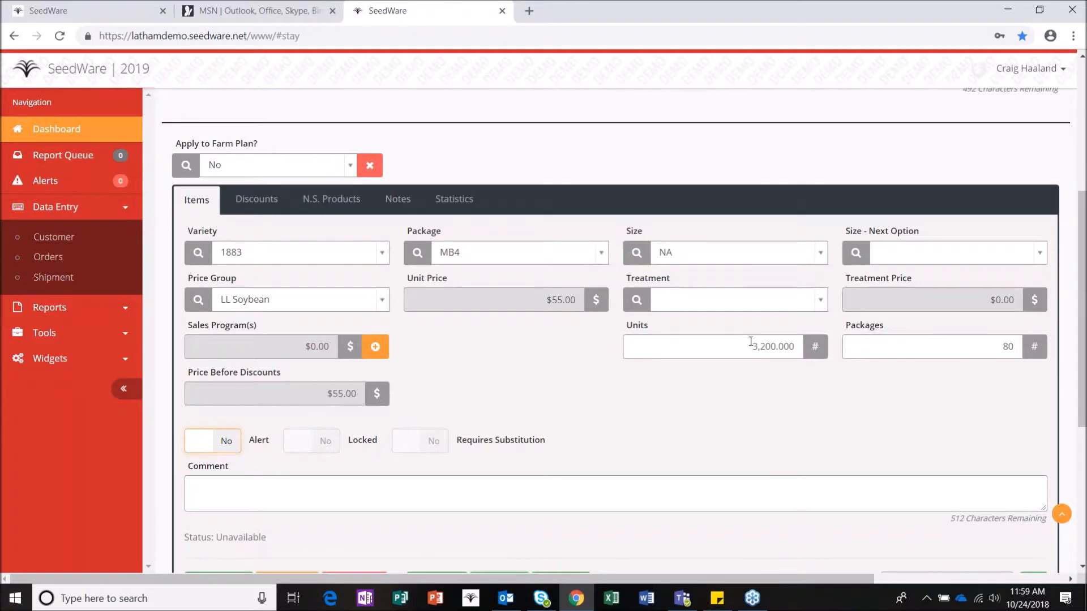
pyautogui.click(1004, 346)
pyautogui.moveTo(1003, 347); pyautogui.dragTo(1015, 348)
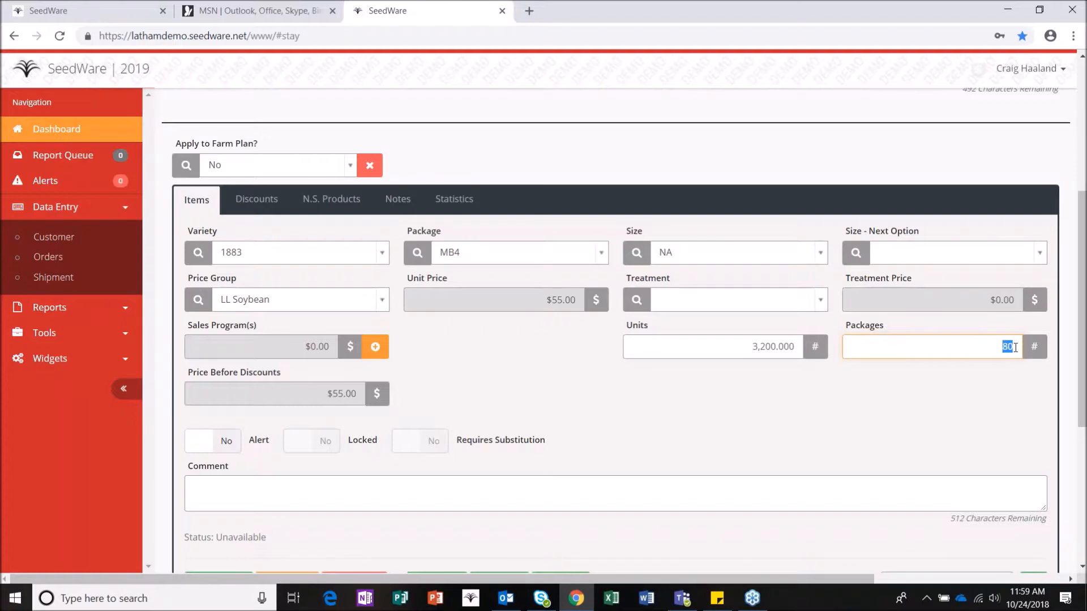
pyautogui.write('2.5')
pyautogui.press('Tab')
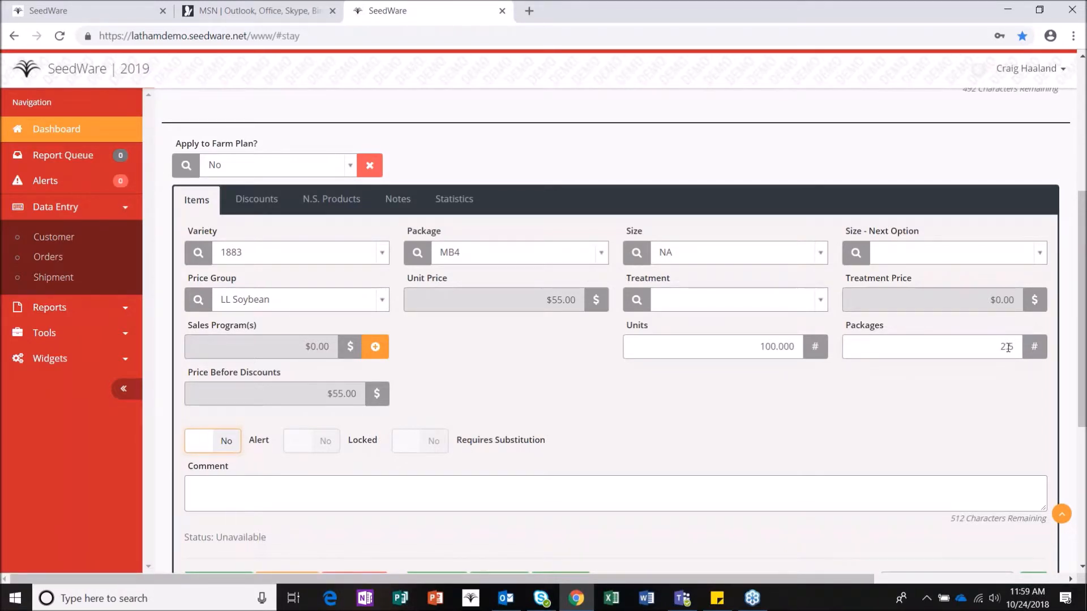
# Step: Enter 25 units, then settle on 80 units giving 2 packages
pyautogui.click(813, 347)
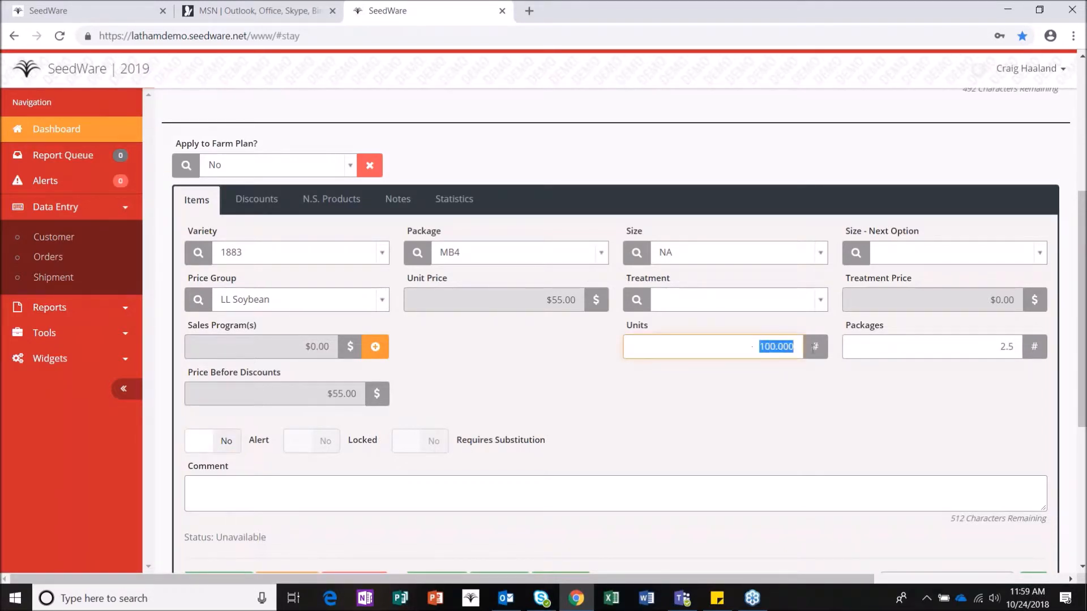
pyautogui.write('25')
pyautogui.press('Tab')
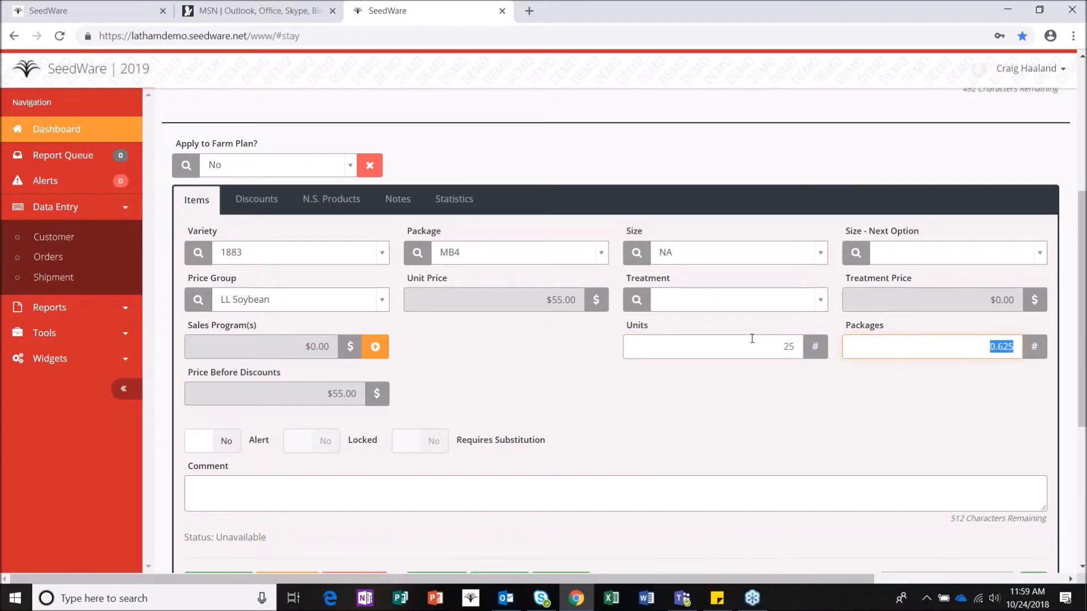
pyautogui.click(808, 349)
pyautogui.write('40')
pyautogui.hotkey('ctrl', 'a')
pyautogui.write('80')
pyautogui.press('Tab')
# Step: Add the Bean EarlyOrder sales program to the 1883 line
pyautogui.click(375, 347)
pyautogui.click(320, 333)
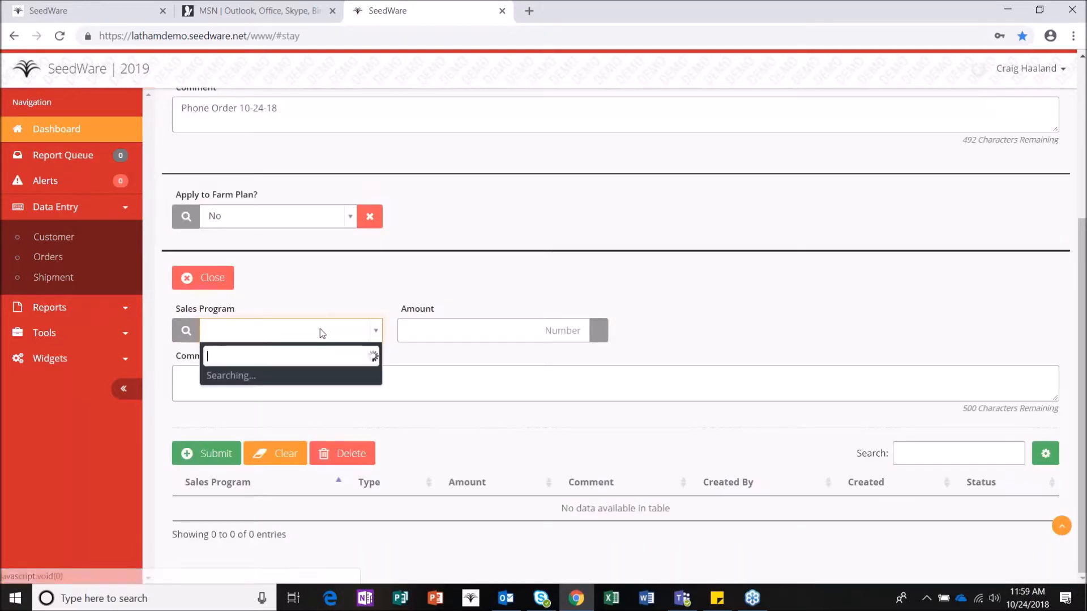
pyautogui.write('be')
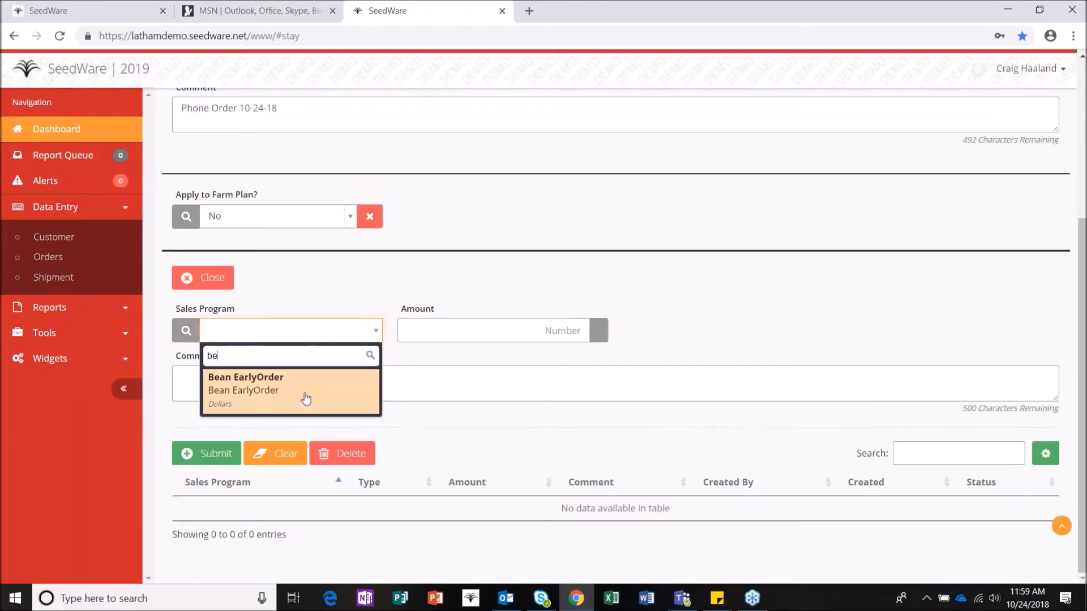
pyautogui.click(306, 396)
pyautogui.click(219, 453)
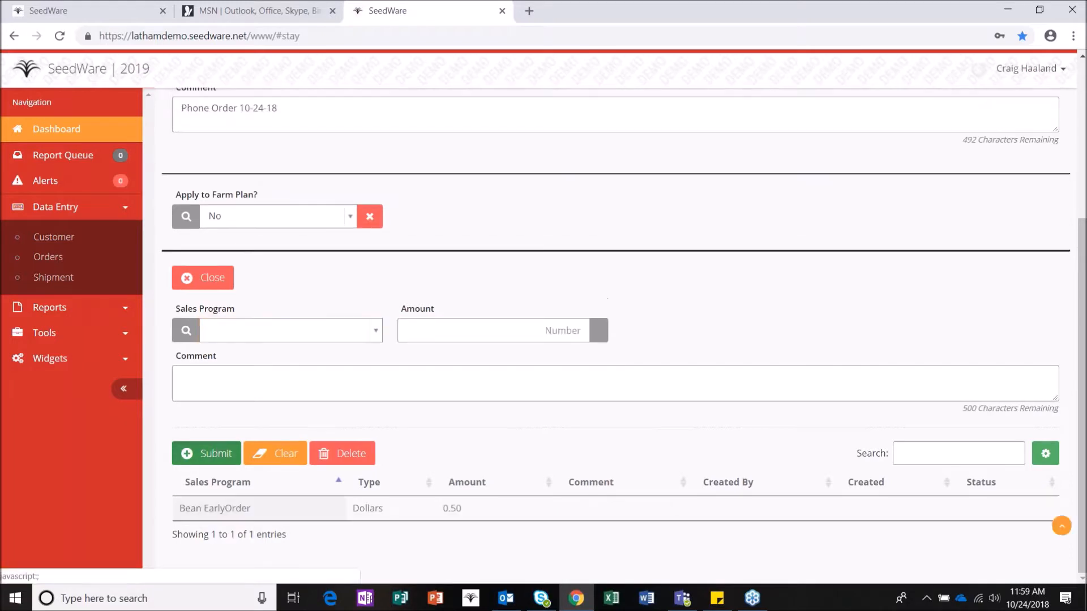
# Step: Add the LCA sales program at 0.50 and finish the program entry
pyautogui.click(293, 333)
pyautogui.write('lca')
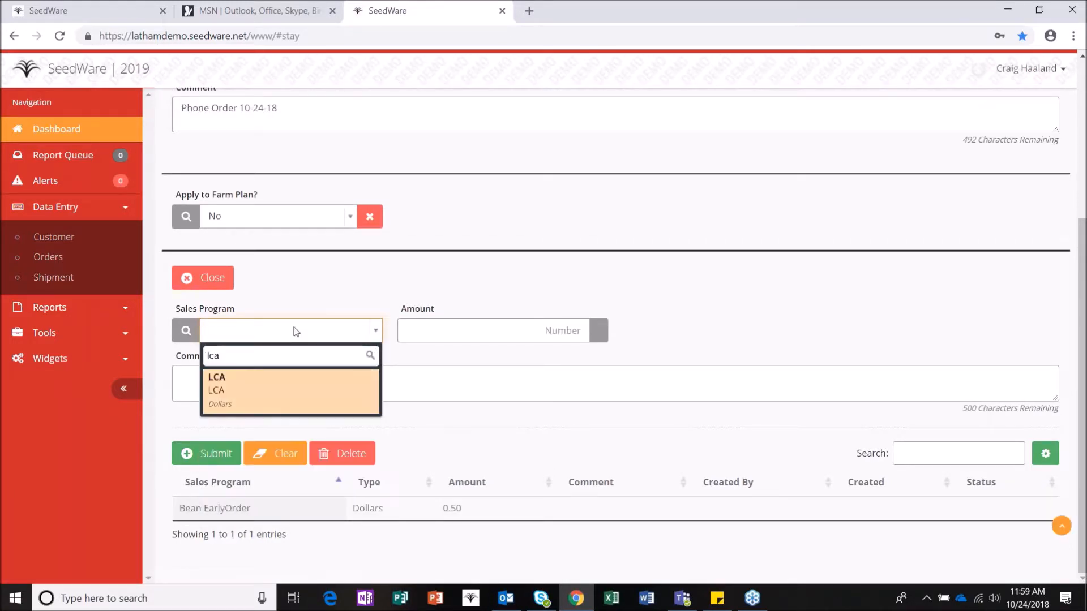
pyautogui.click(279, 387)
pyautogui.write('0.5')
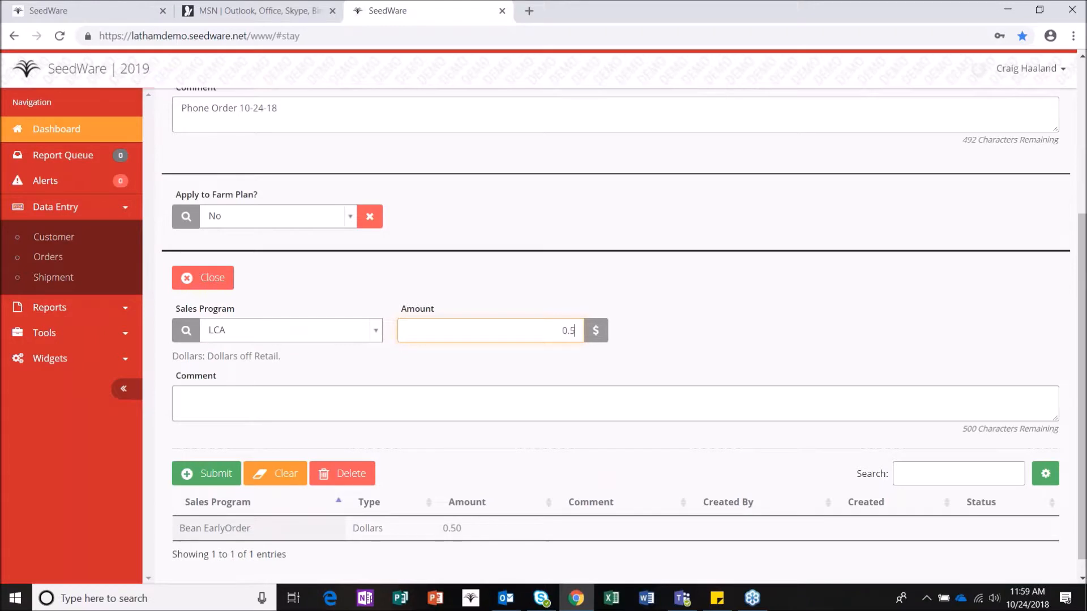
pyautogui.click(222, 477)
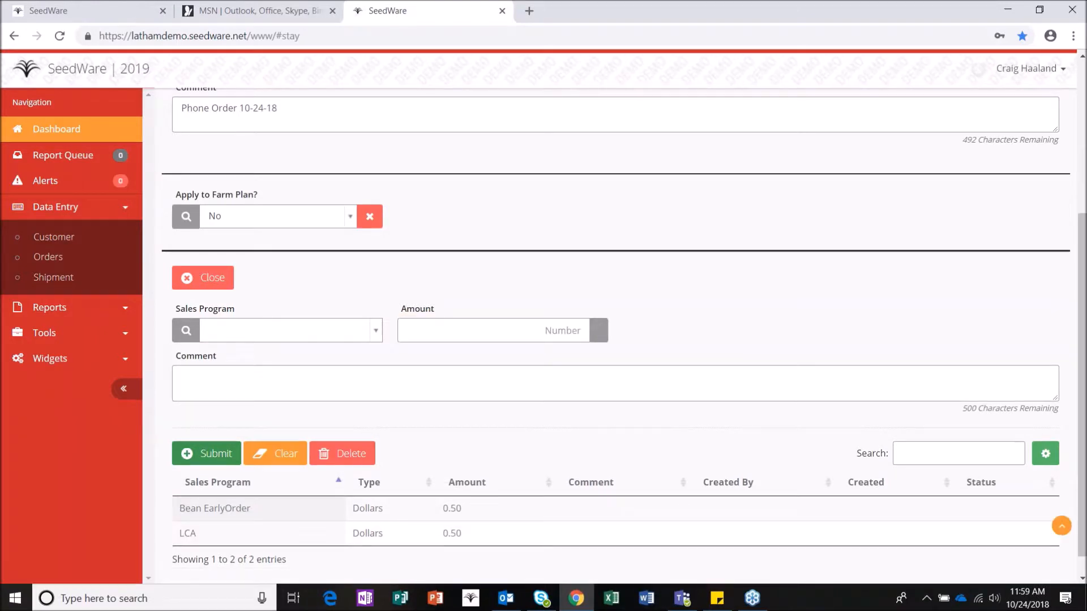
pyautogui.click(203, 278)
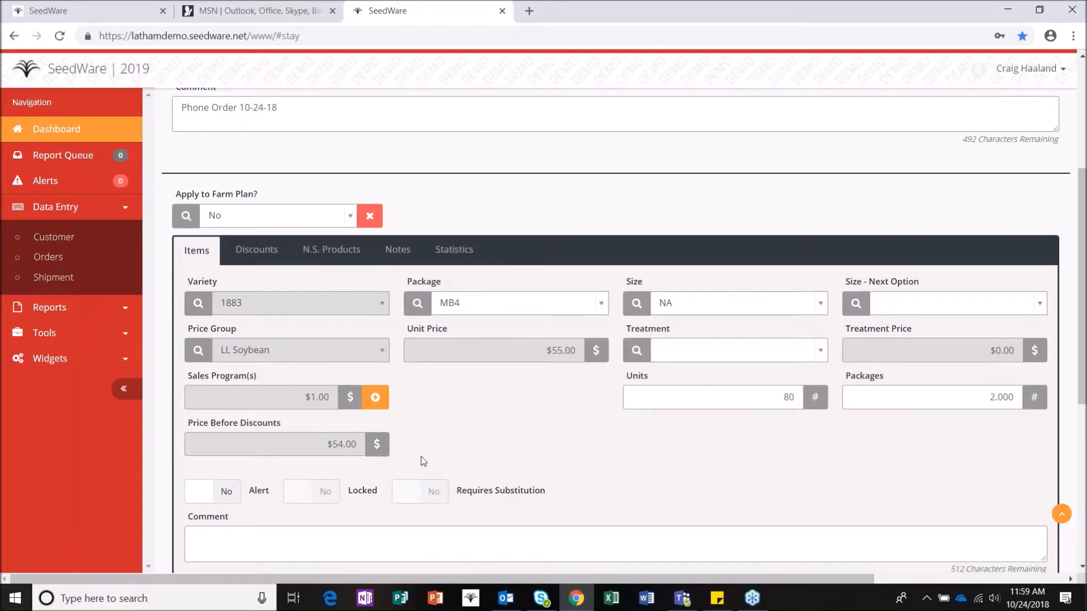
# Step: Submit the 80-unit 1883 MB4 line, accepting the backorder and the missing trait license warning
pyautogui.scroll(-2, 426, 460)
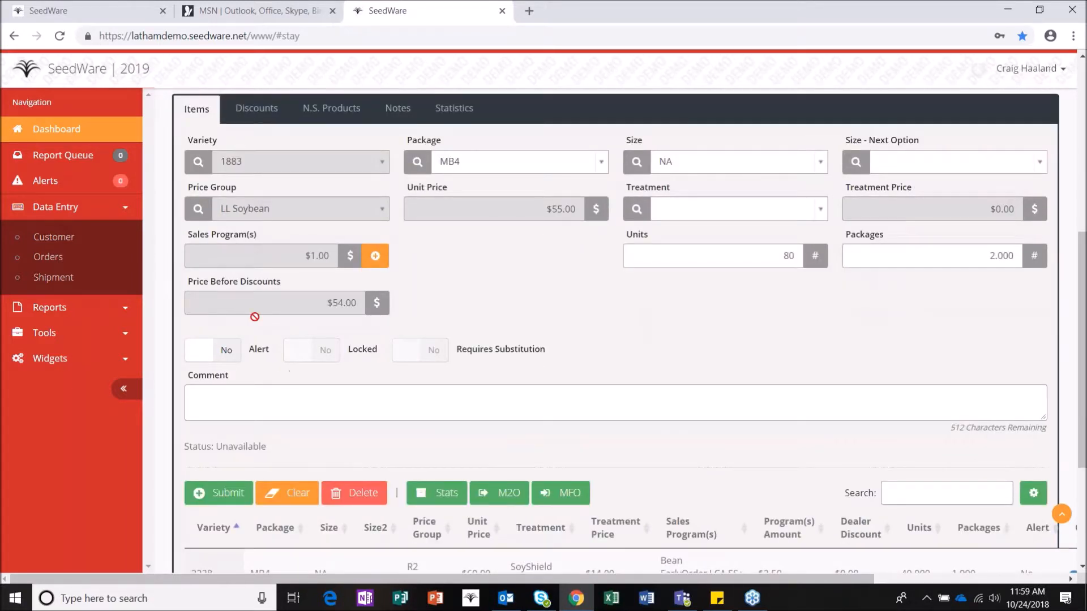
pyautogui.click(235, 495)
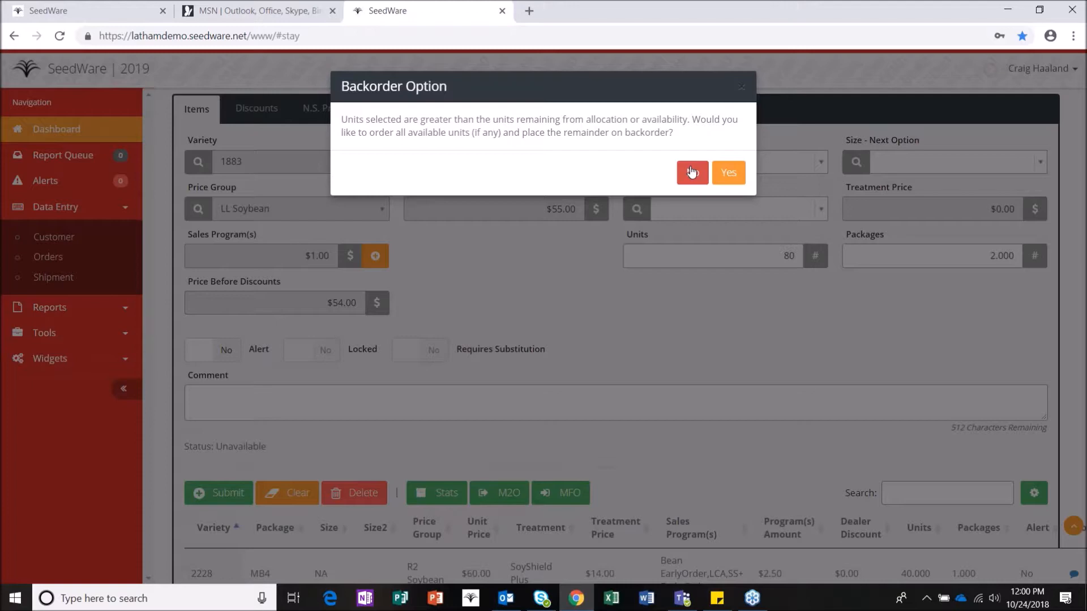
pyautogui.click(730, 174)
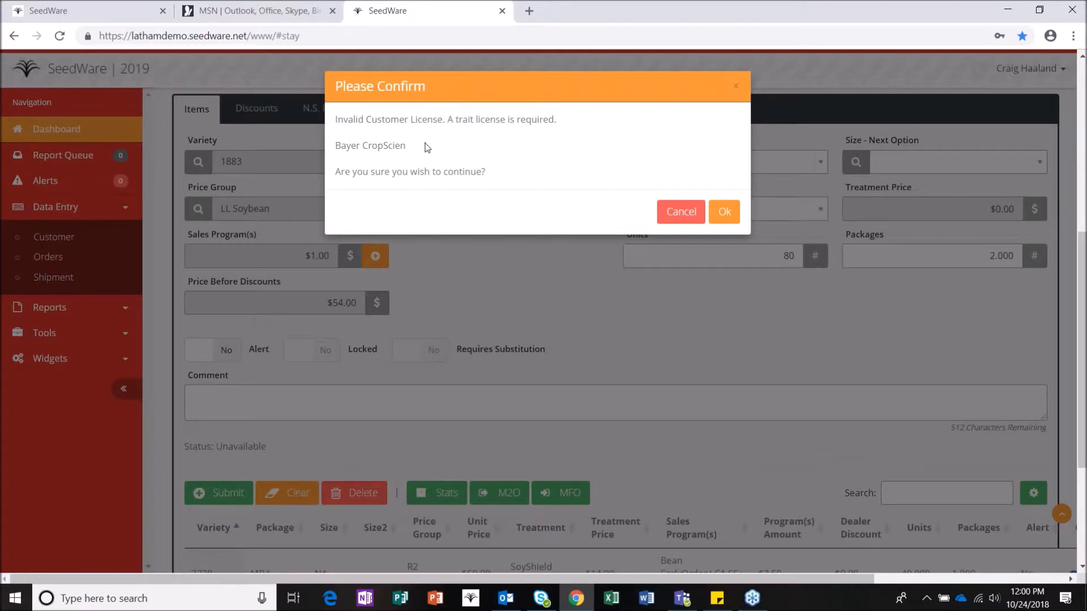
pyautogui.click(728, 213)
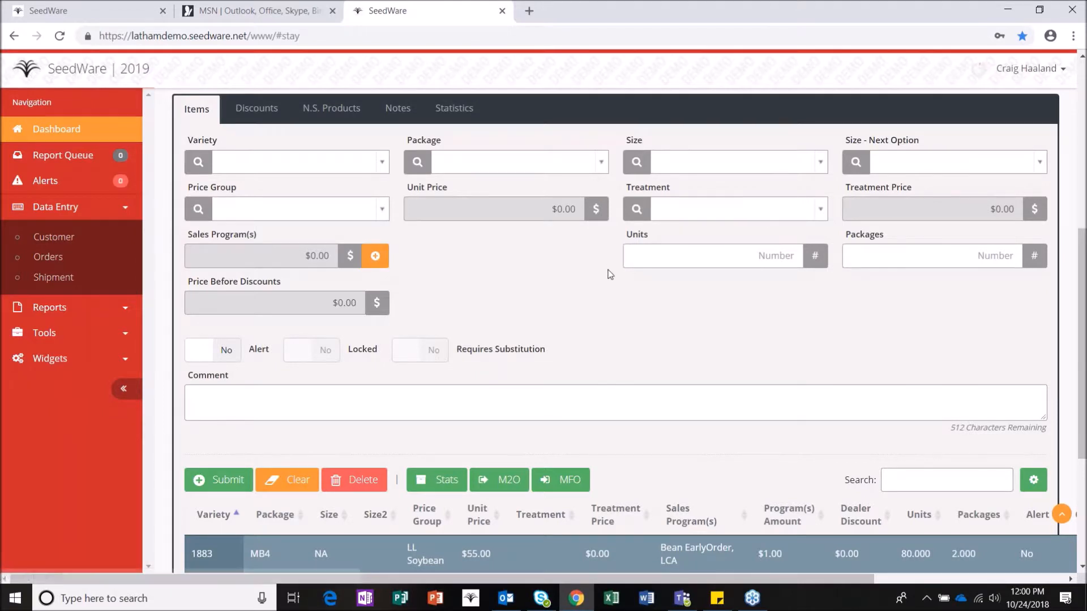
pyautogui.scroll(-2, 610, 277)
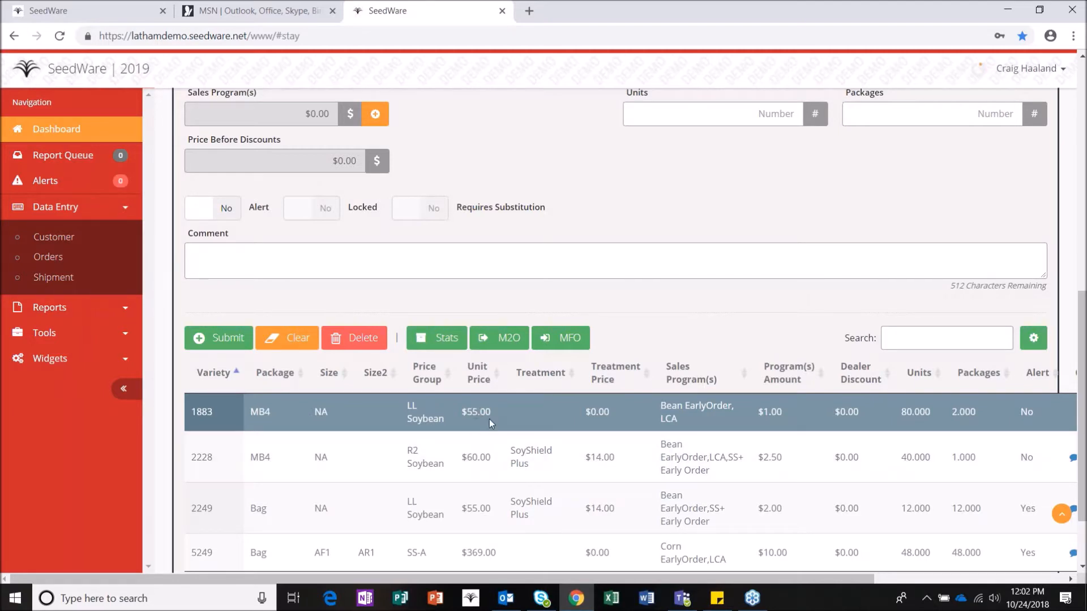
pyautogui.scroll(5, 489, 418)
pyautogui.scroll(4, 506, 426)
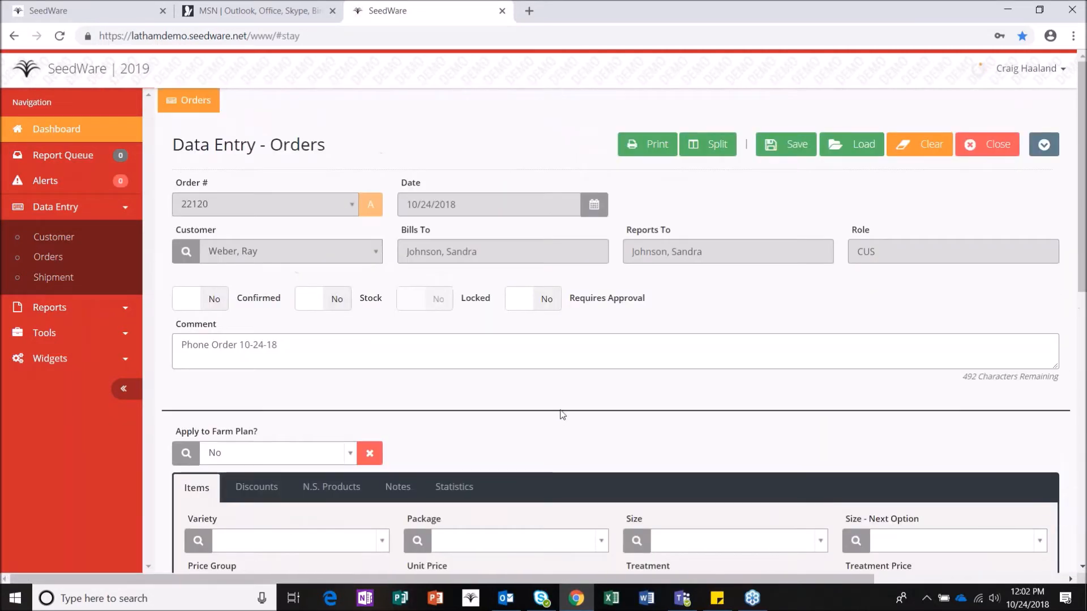
# Step: Save the order and run an Order Invoice with Due Date and Show Orders & Deliveries off
pyautogui.click(795, 146)
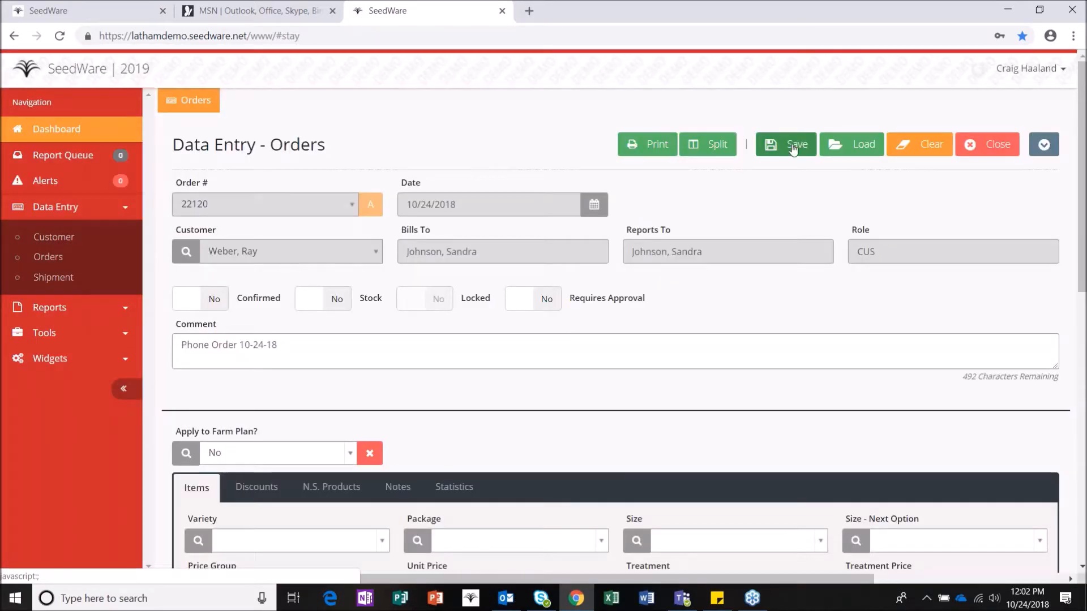
pyautogui.click(659, 146)
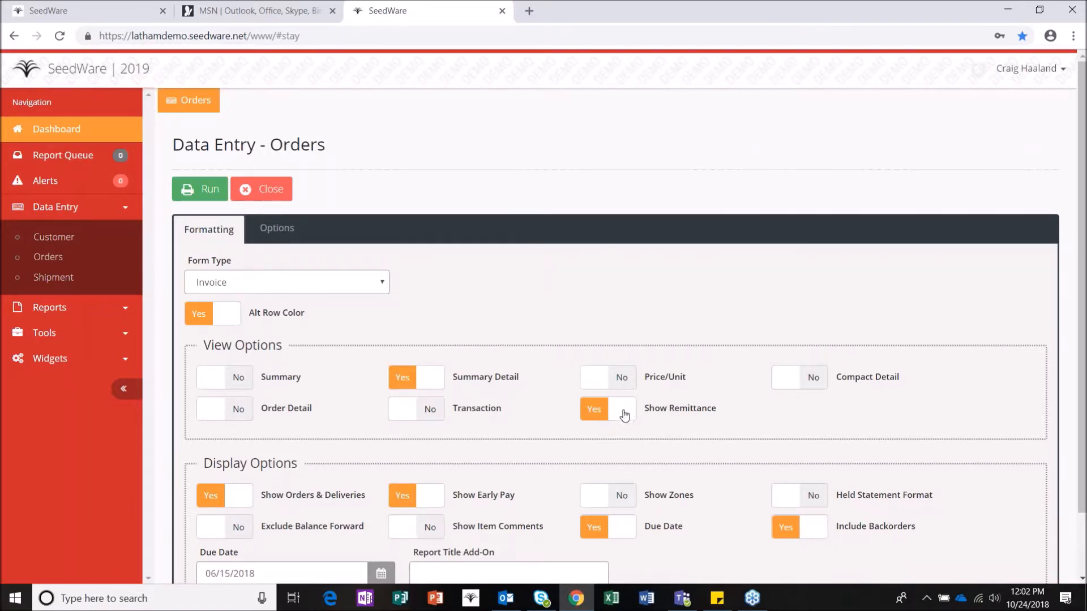
pyautogui.click(627, 537)
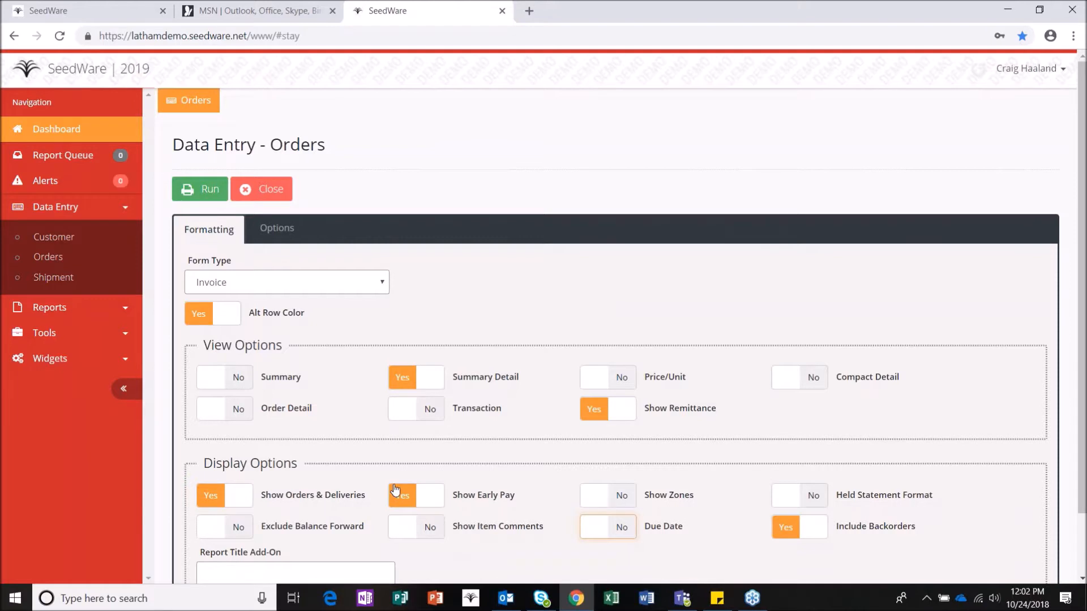
pyautogui.click(239, 497)
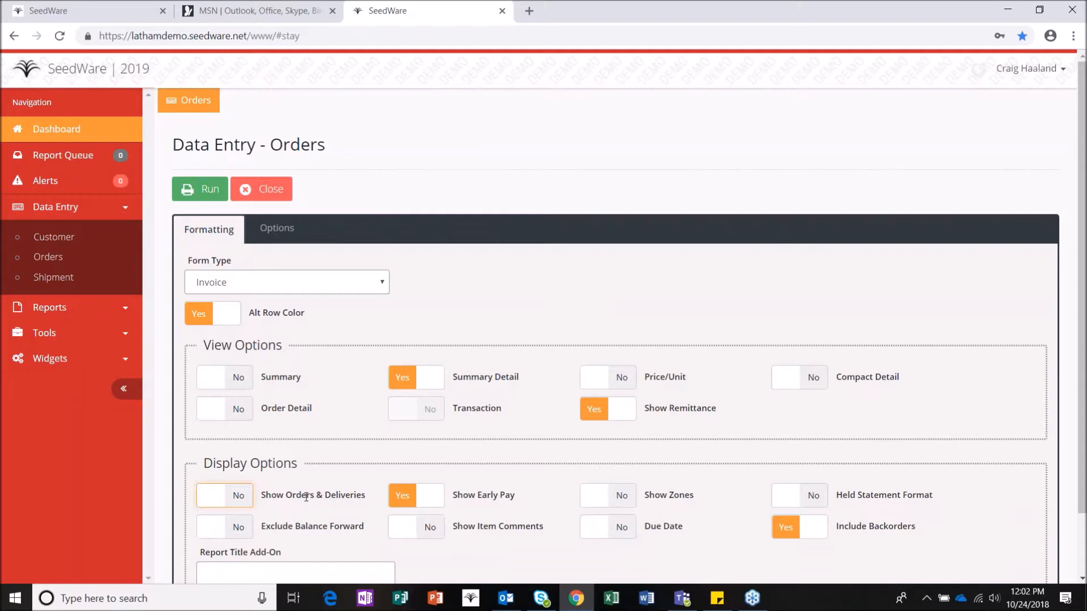
pyautogui.click(218, 498)
pyautogui.click(235, 498)
pyautogui.click(201, 189)
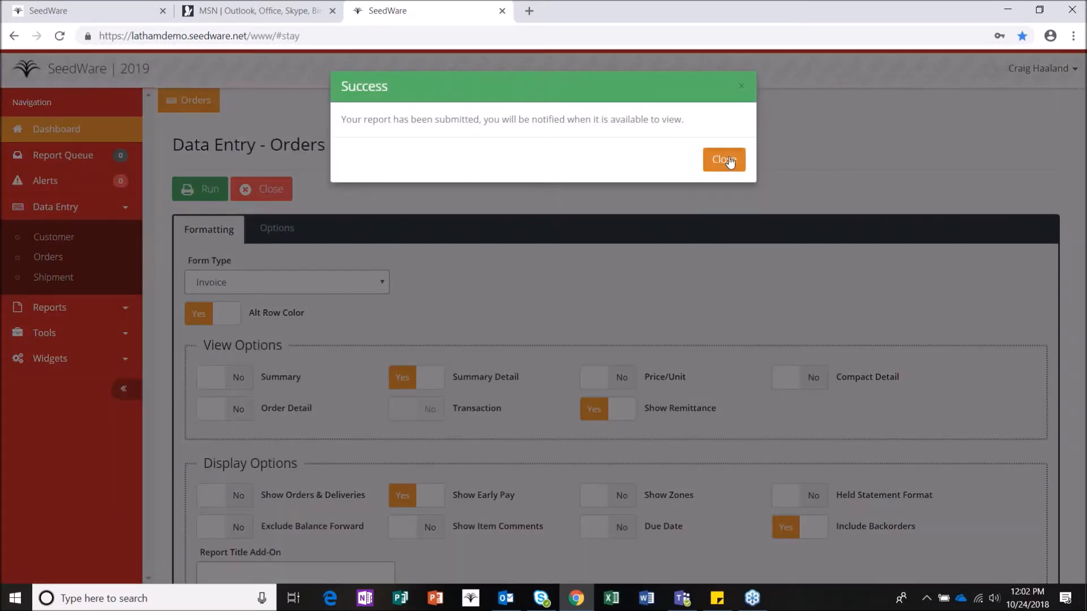
pyautogui.click(729, 160)
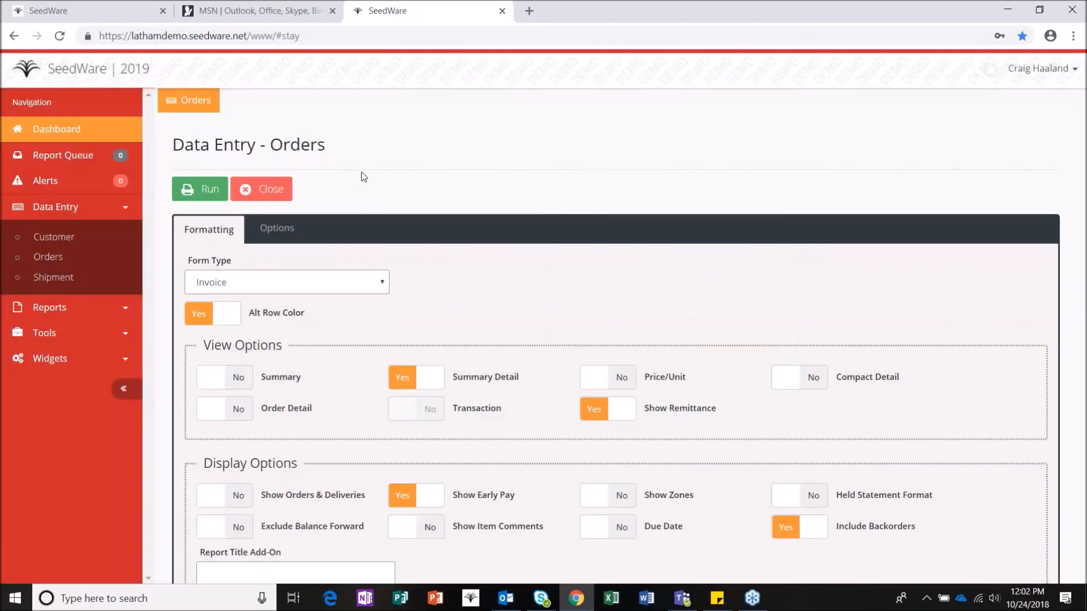
# Step: Run a second Order Invoice with Order Detail Yes and Summary Detail No, then view the queue
pyautogui.click(247, 411)
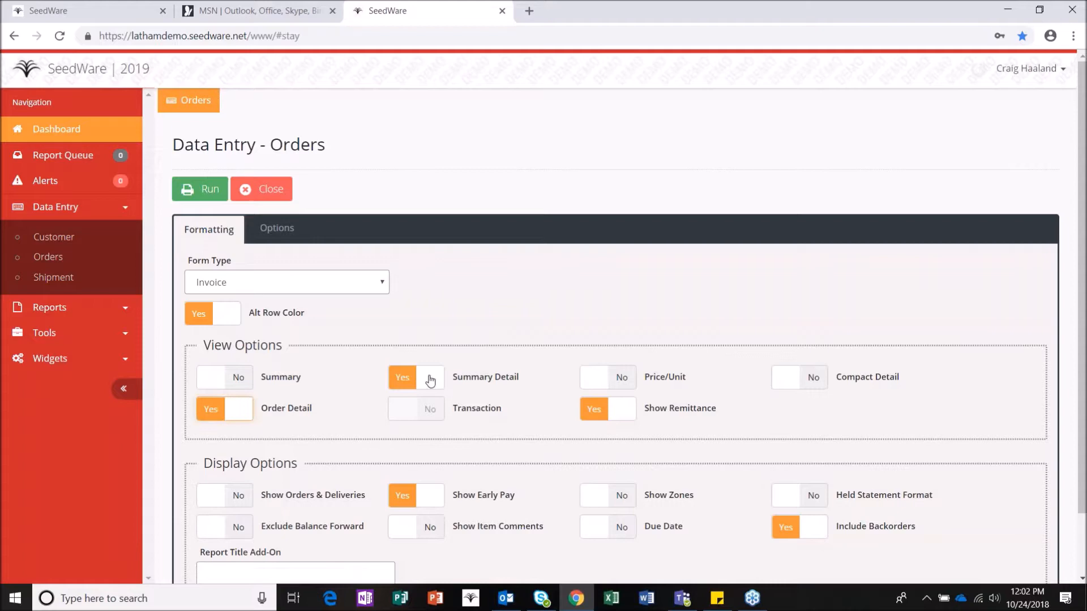
pyautogui.click(431, 380)
pyautogui.click(185, 187)
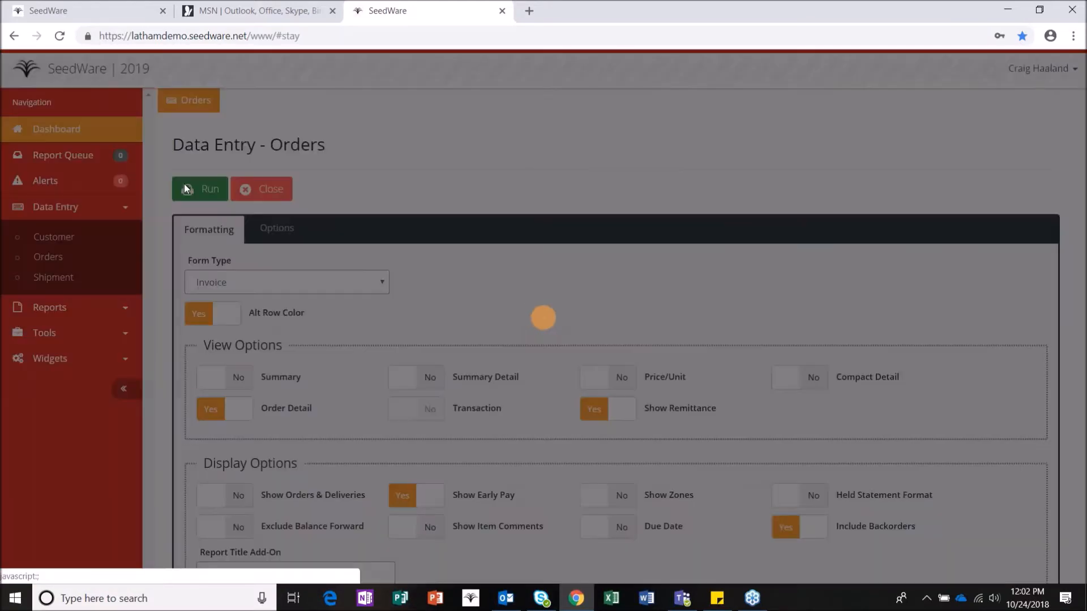
pyautogui.click(727, 161)
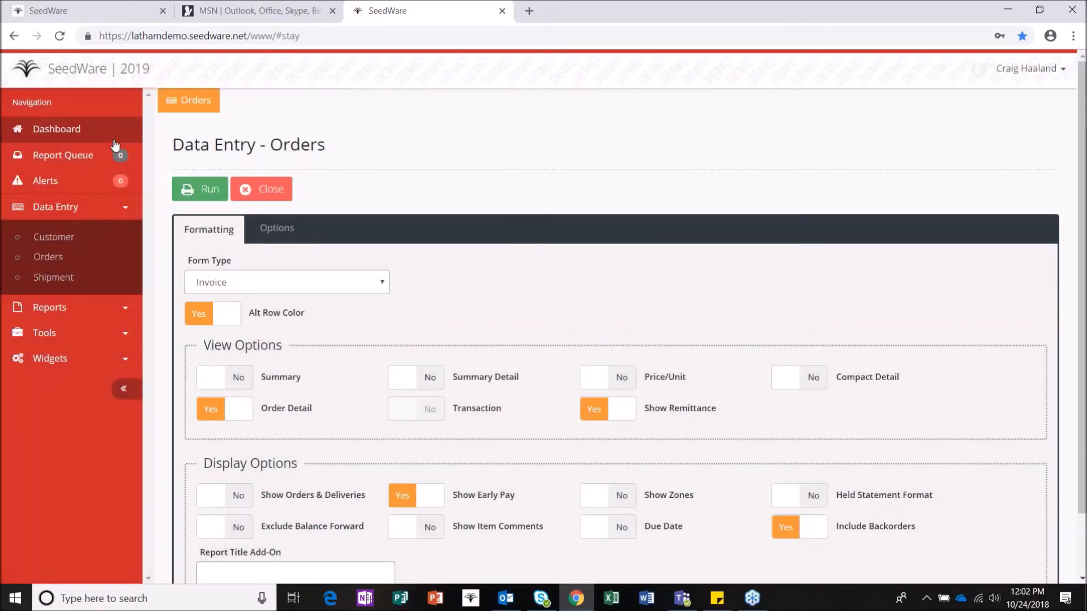
pyautogui.click(108, 154)
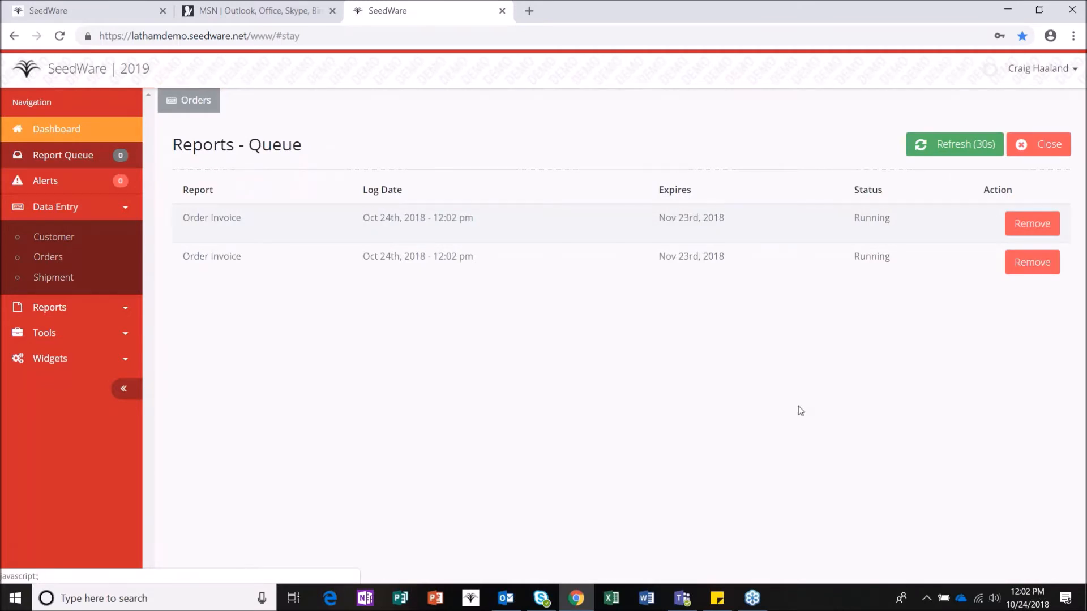
# Step: Refresh the report queue until the invoices are Ready, then download one as a PDF
pyautogui.click(970, 149)
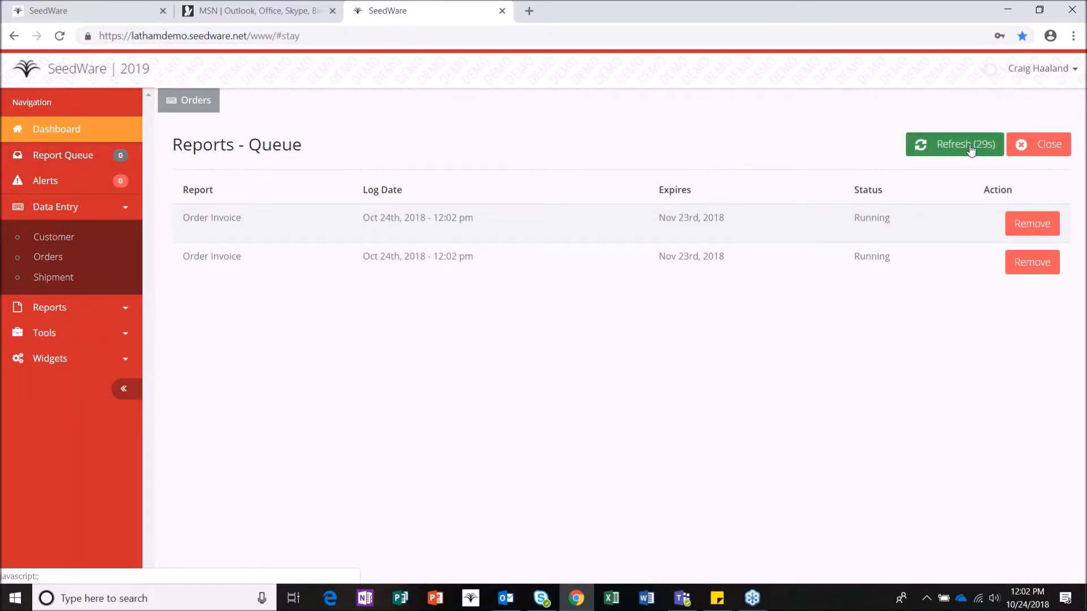
pyautogui.click(967, 148)
pyautogui.click(966, 145)
pyautogui.click(944, 263)
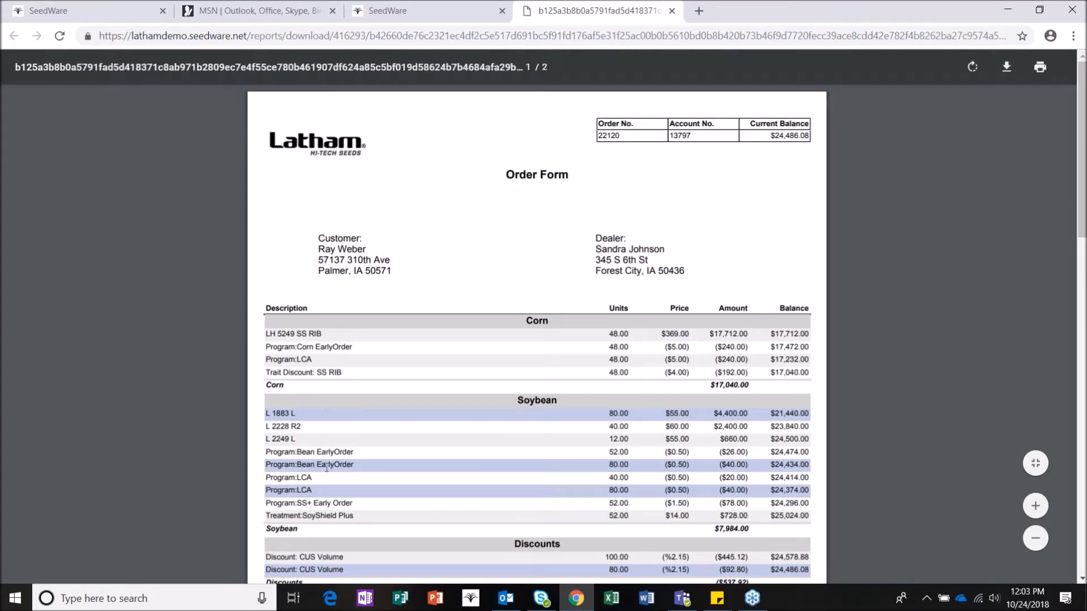
# Step: Review both invoice pages, checking the $7,984.00 Soybean subtotal and back-order note, then close it
pyautogui.scroll(-1, 343, 518)
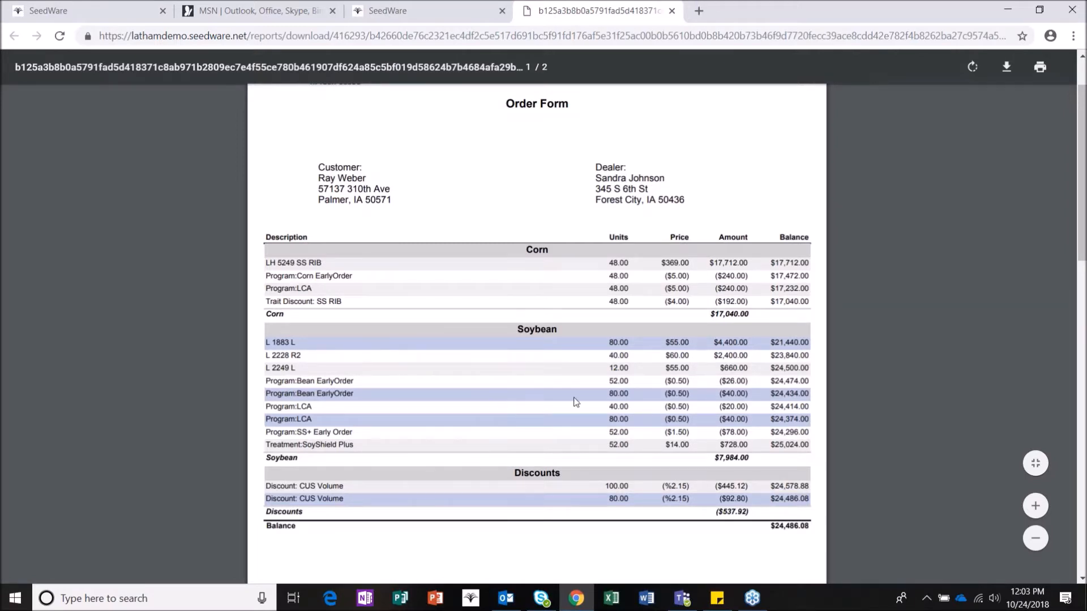
pyautogui.moveTo(712, 459); pyautogui.dragTo(750, 459)
pyautogui.click(702, 457)
pyautogui.scroll(-3, 696, 481)
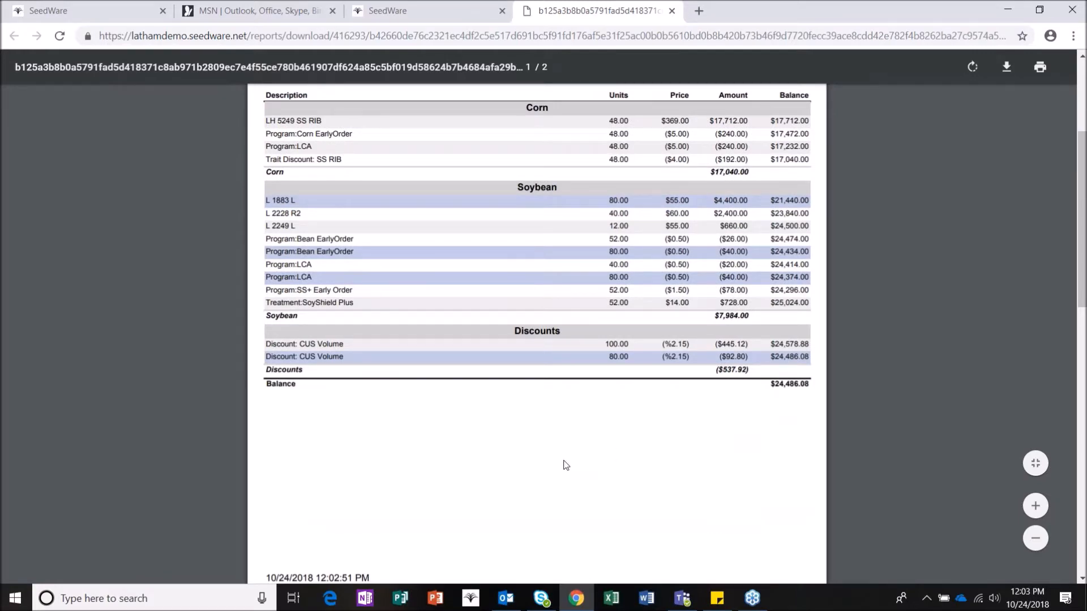
pyautogui.scroll(-8, 562, 470)
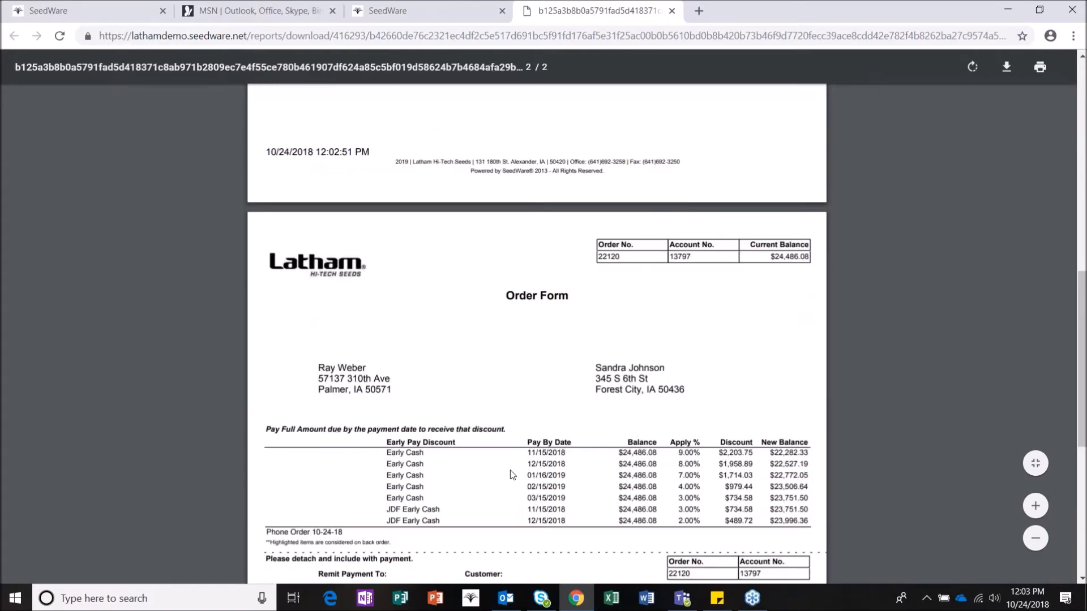
pyautogui.scroll(-1, 491, 466)
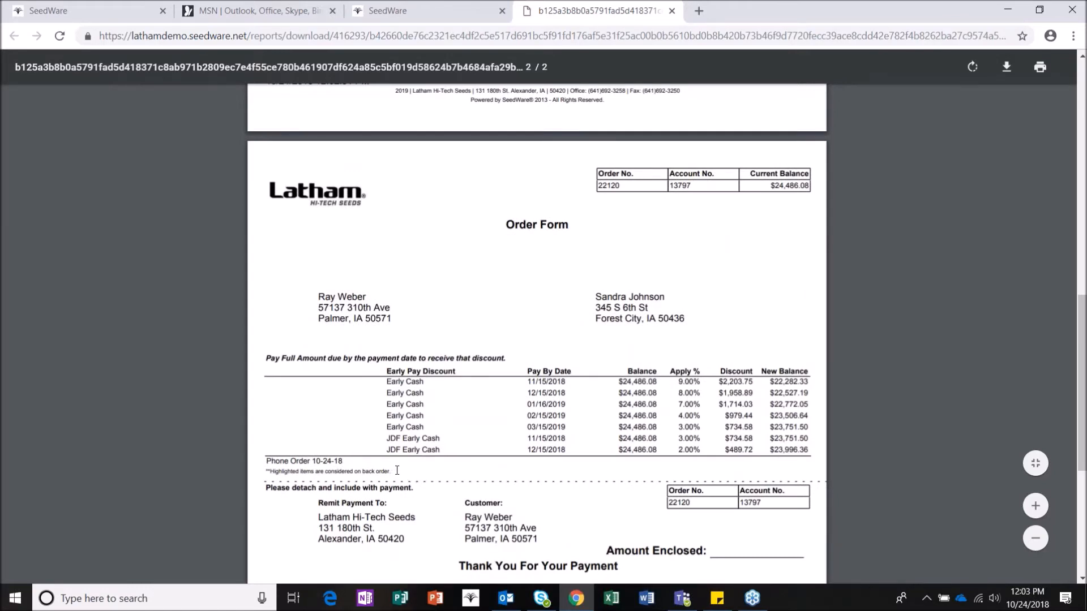
pyautogui.moveTo(394, 471); pyautogui.dragTo(267, 475)
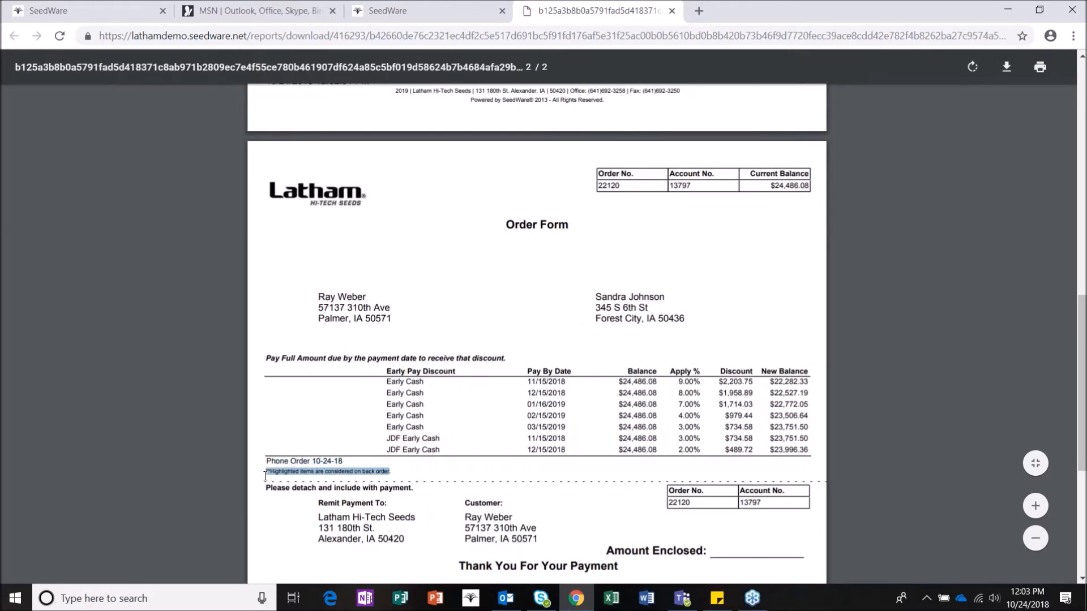
pyautogui.click(406, 474)
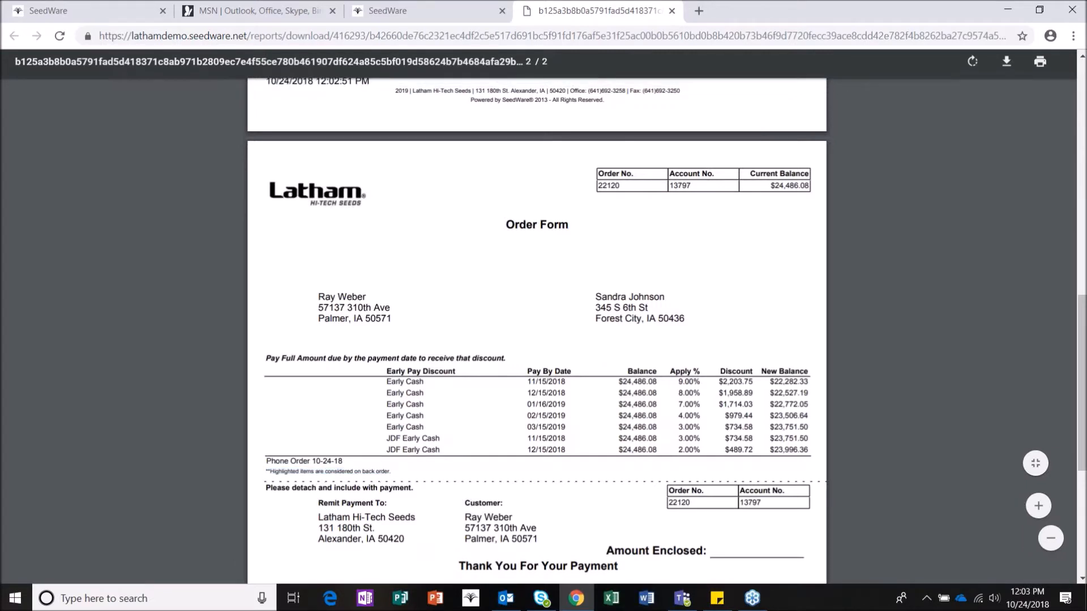
pyautogui.moveTo(392, 472); pyautogui.dragTo(264, 475)
pyautogui.scroll(3, 501, 464)
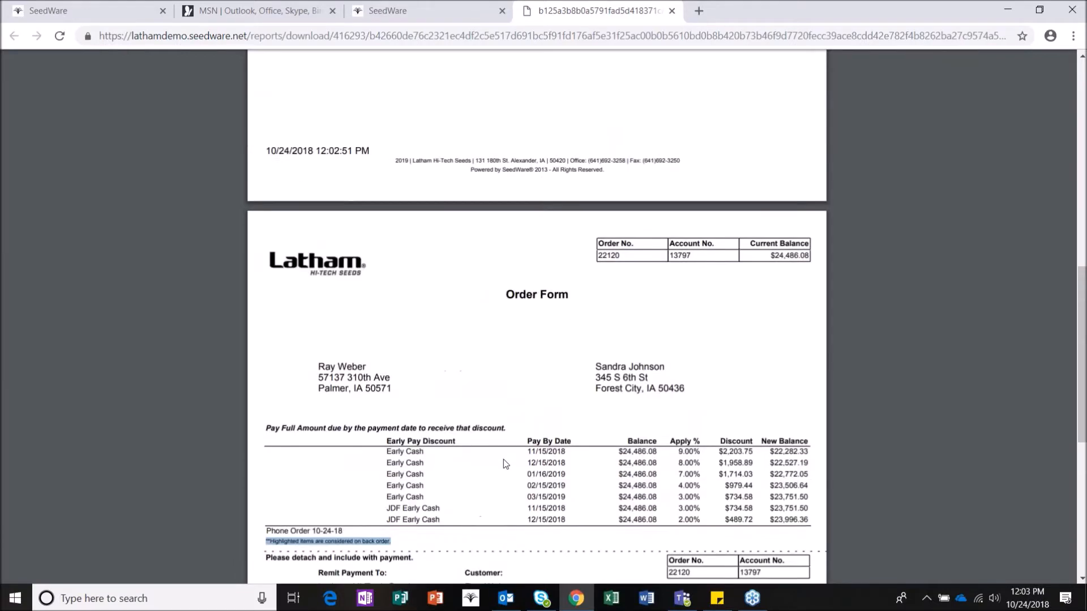
pyautogui.scroll(5, 476, 383)
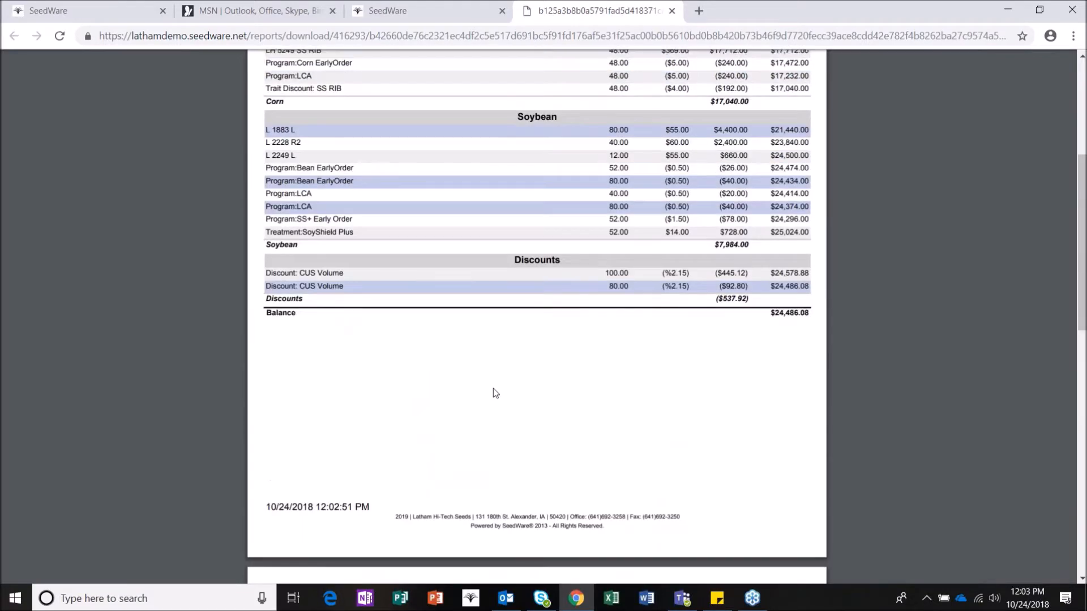
pyautogui.scroll(-10, 493, 388)
pyautogui.scroll(1, 477, 405)
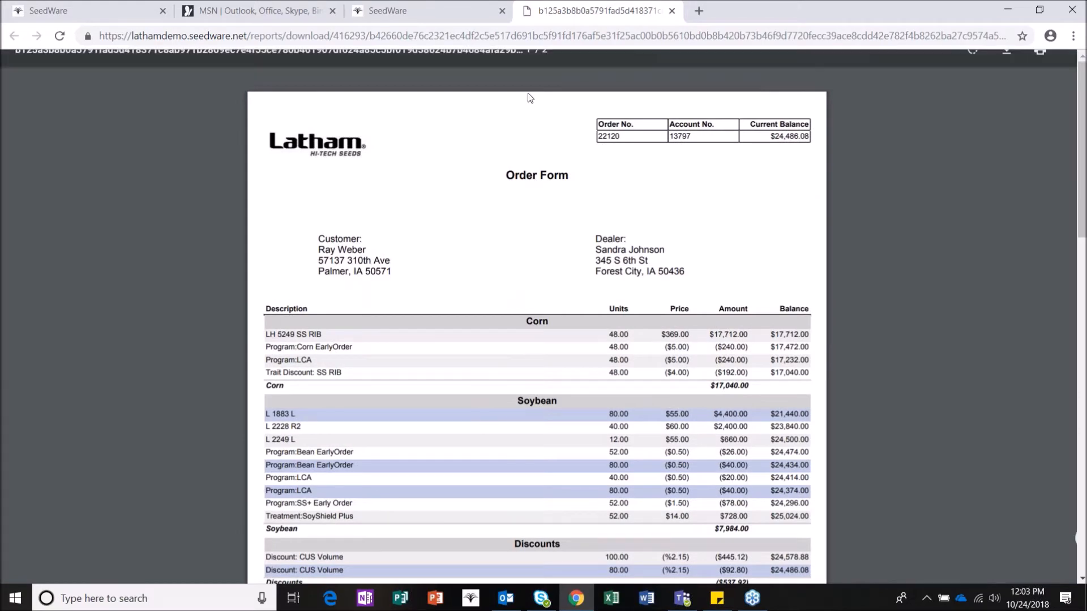
pyautogui.click(672, 12)
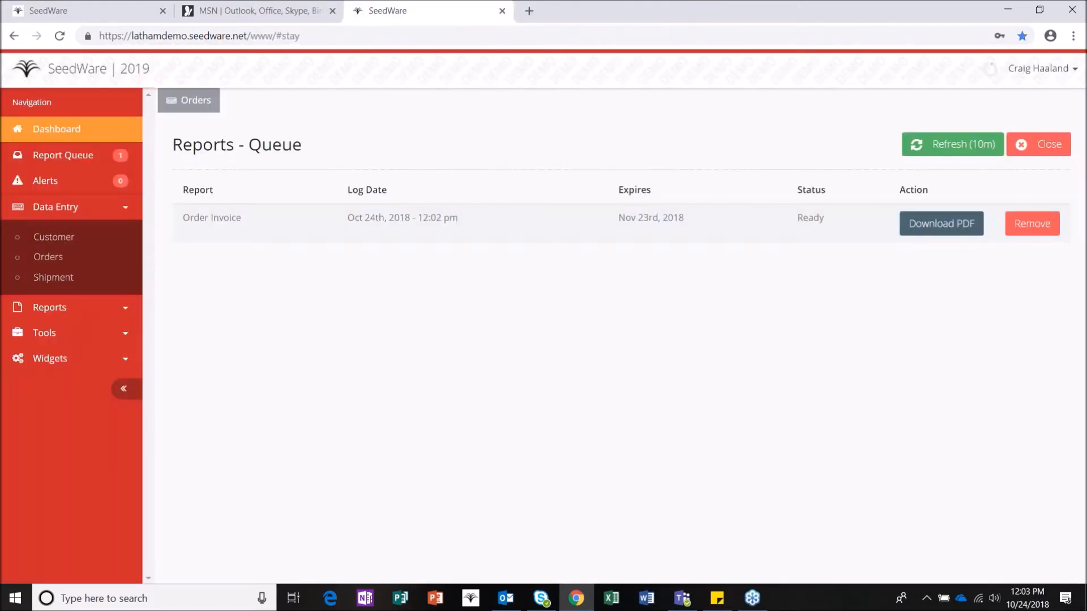
# Step: Open the order-detail invoice PDF, scroll through its four lines to the $24,486.08 balance, and close it
pyautogui.click(941, 223)
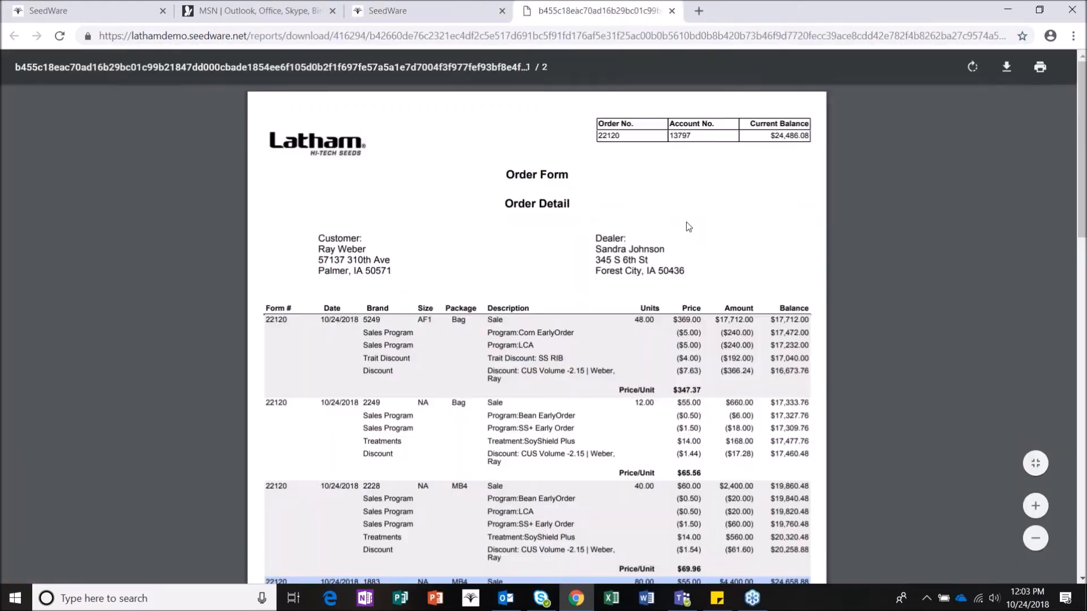
pyautogui.scroll(-4, 665, 273)
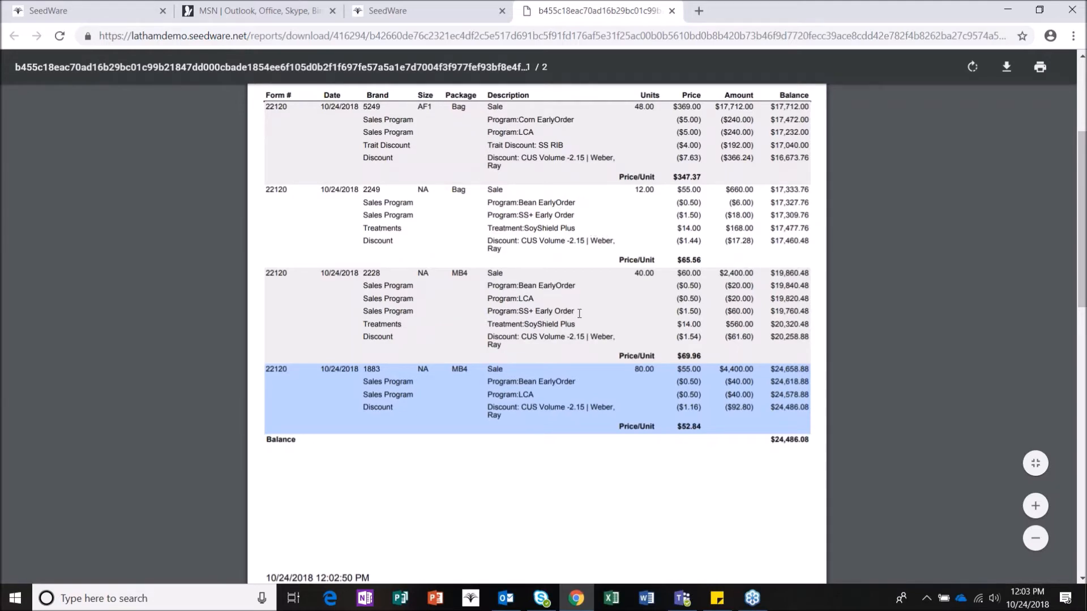
pyautogui.scroll(-2, 553, 379)
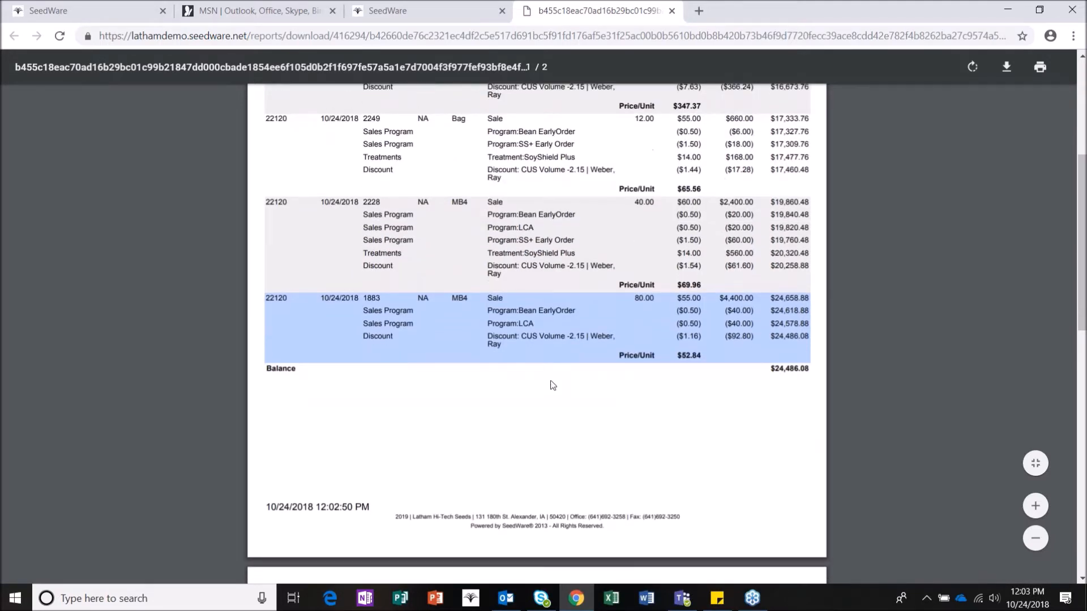
pyautogui.scroll(-10, 552, 385)
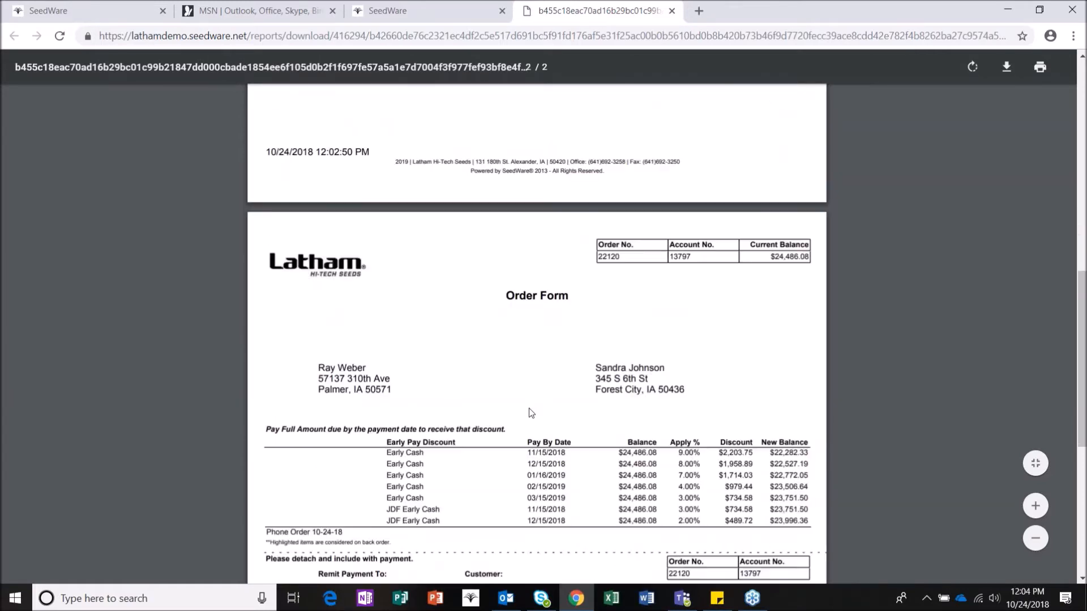
pyautogui.scroll(-1, 547, 329)
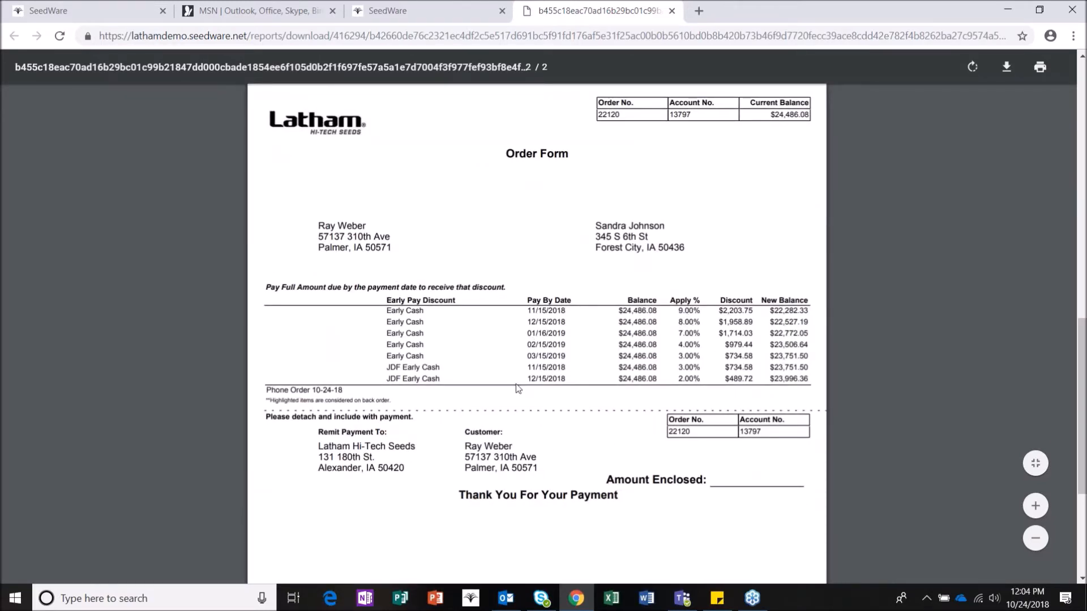
pyautogui.scroll(10, 476, 343)
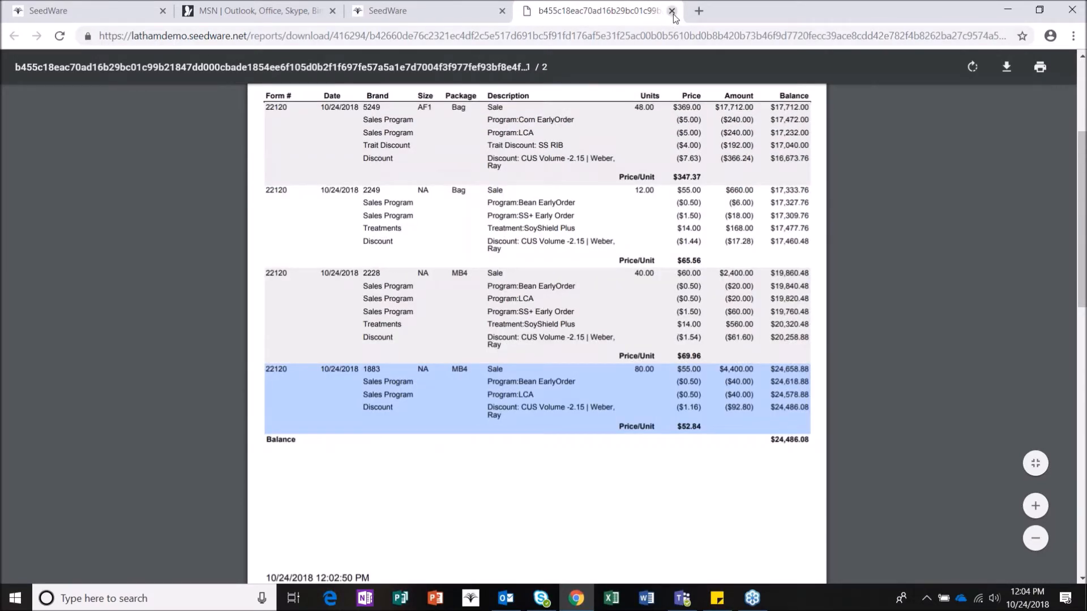
pyautogui.click(672, 15)
# Step: Close the report queue and print options, then generate the split form for order 22120
pyautogui.click(1048, 145)
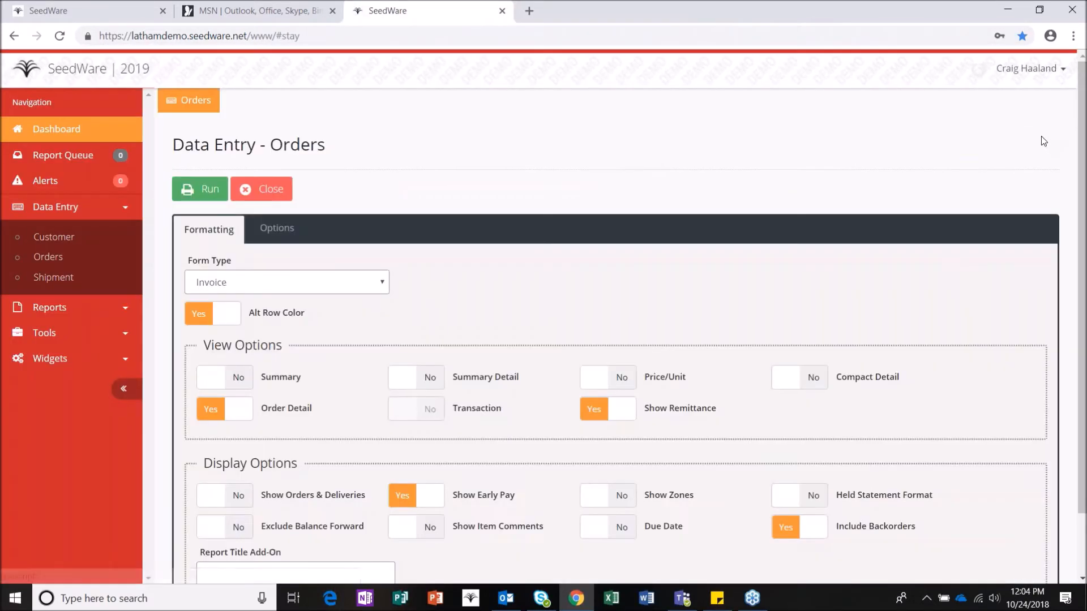
pyautogui.click(260, 188)
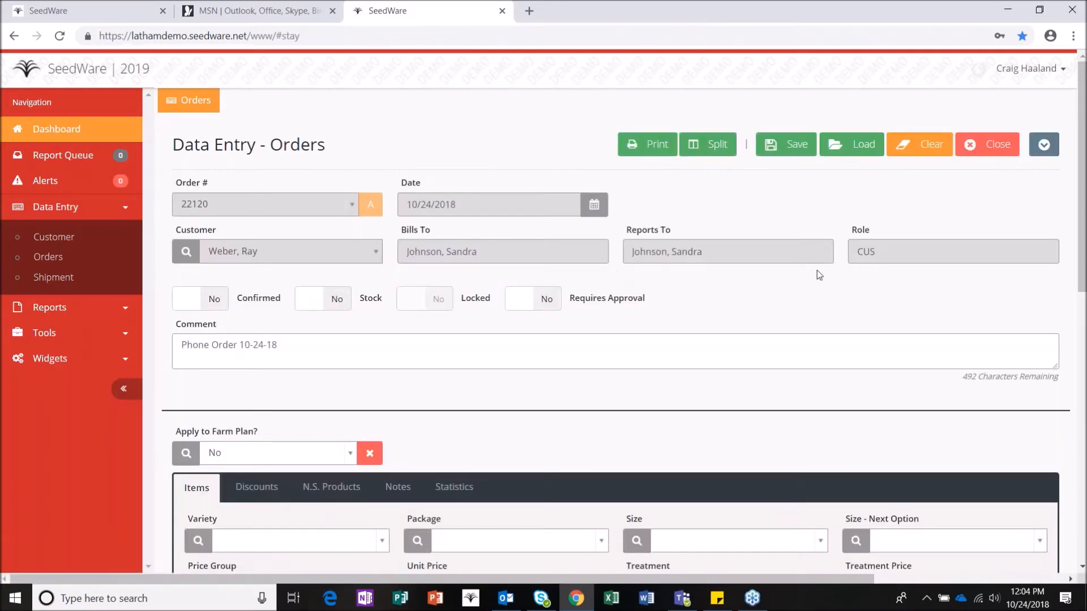
pyautogui.click(717, 145)
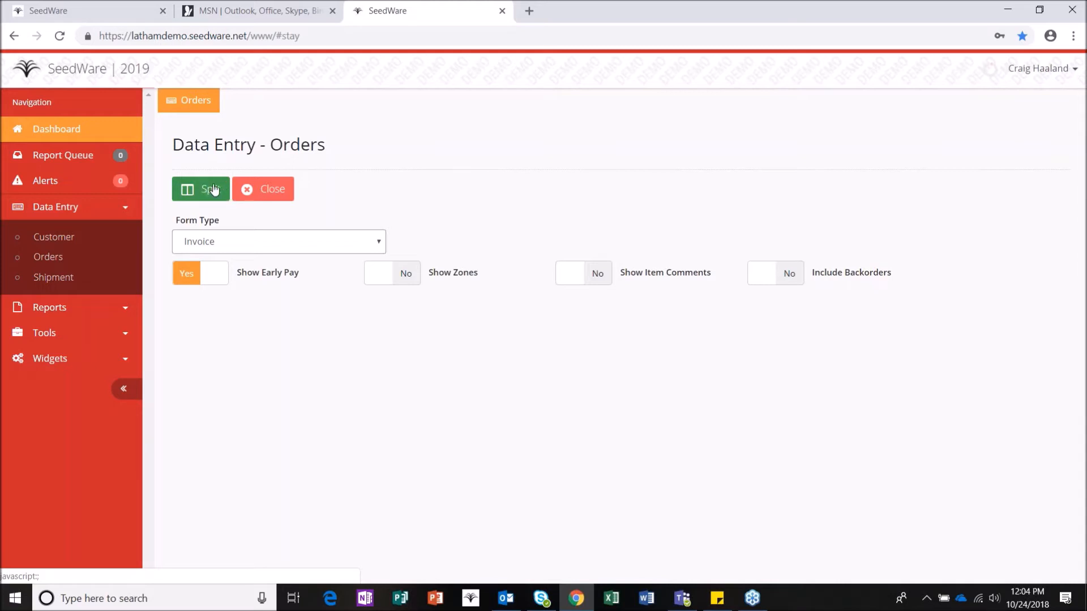
pyautogui.click(201, 189)
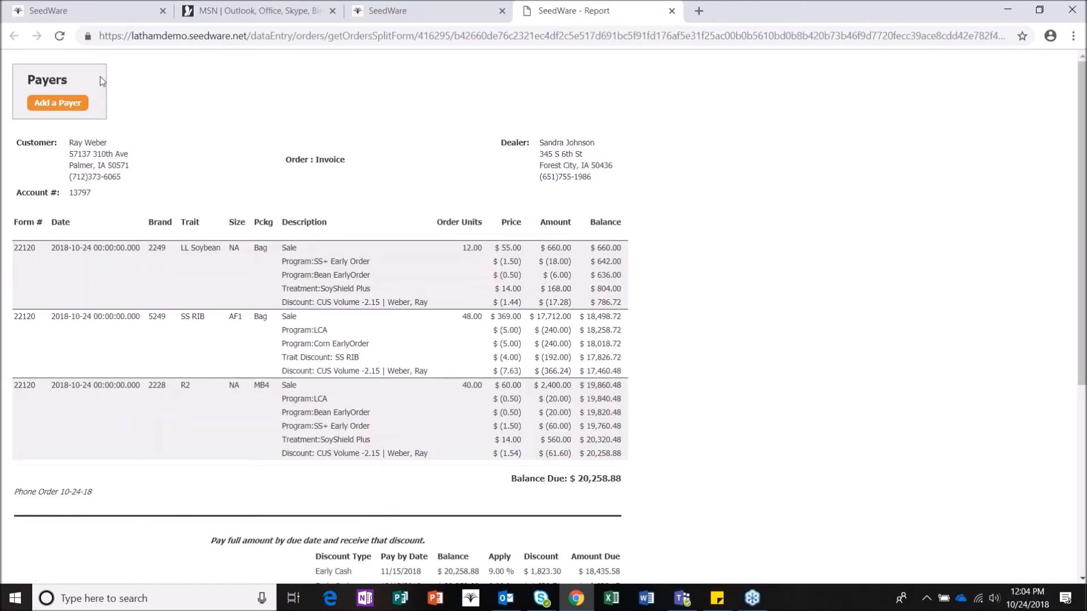
# Step: Add a new payer and enter their first and last name, street address, city, state, zip and phone number
pyautogui.click(79, 108)
pyautogui.click(107, 118)
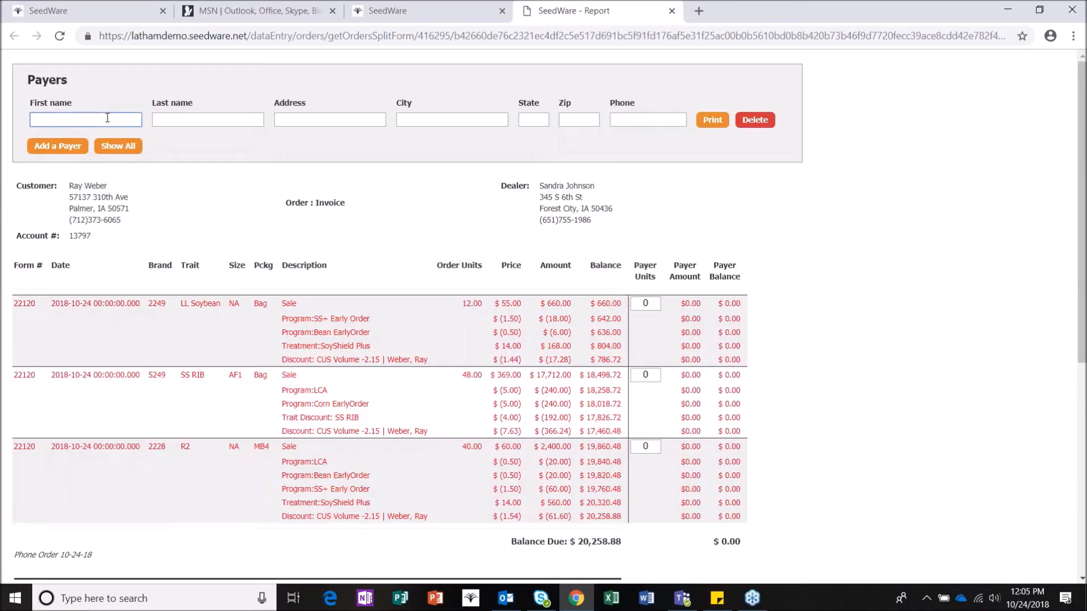
pyautogui.write('John D')
pyautogui.press('BackSpace')
pyautogui.press('BackSpace')
pyautogui.press('Tab')
pyautogui.write('Doe')
pyautogui.press('Tab')
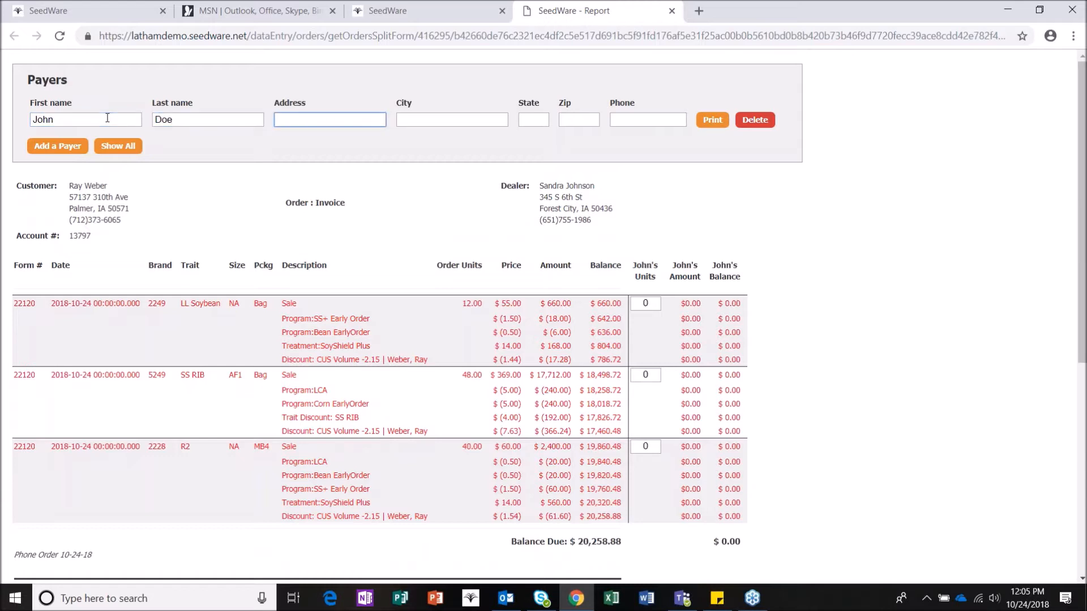
pyautogui.press('Tab')
pyautogui.write('Fore')
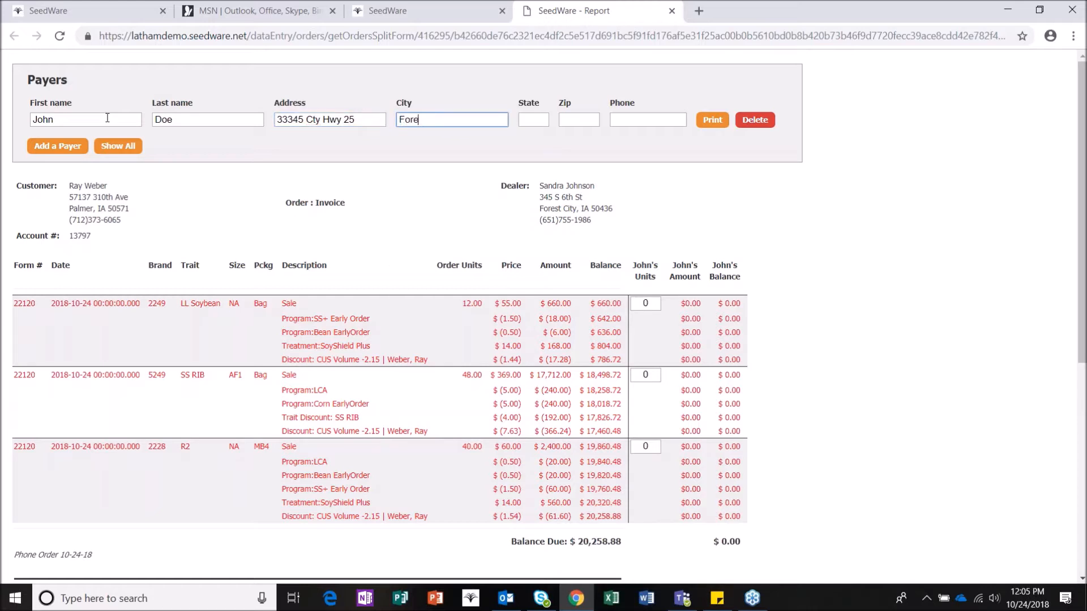
pyautogui.write('st City')
pyautogui.press('Tab')
pyautogui.write('IA')
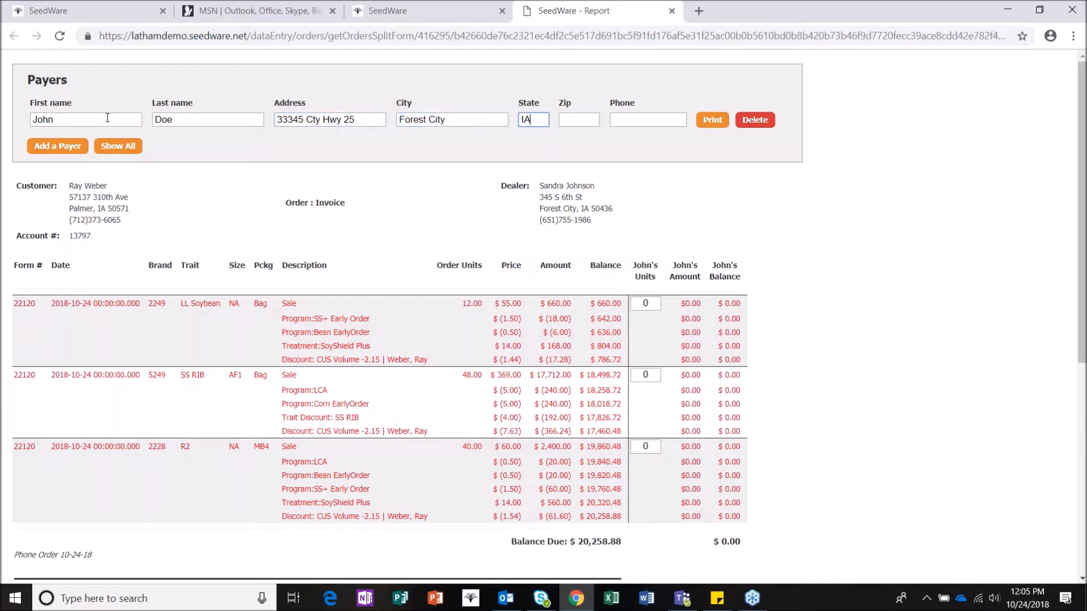
pyautogui.press('Tab')
pyautogui.write('50436')
pyautogui.press('Tab')
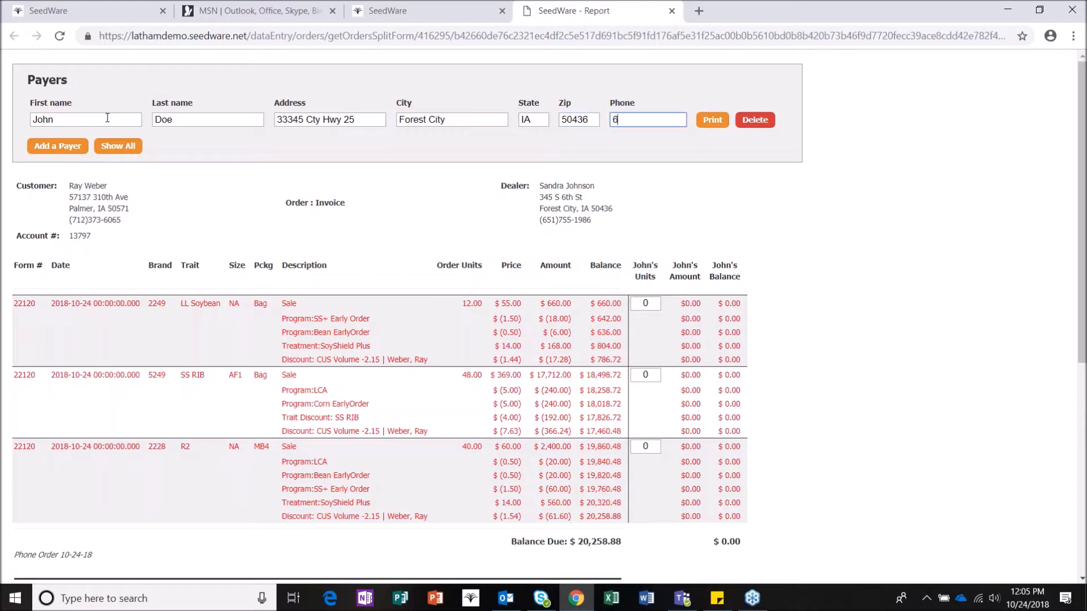
# Step: Assign the payer 6, 24 and 20 units of the three items
pyautogui.click(653, 304)
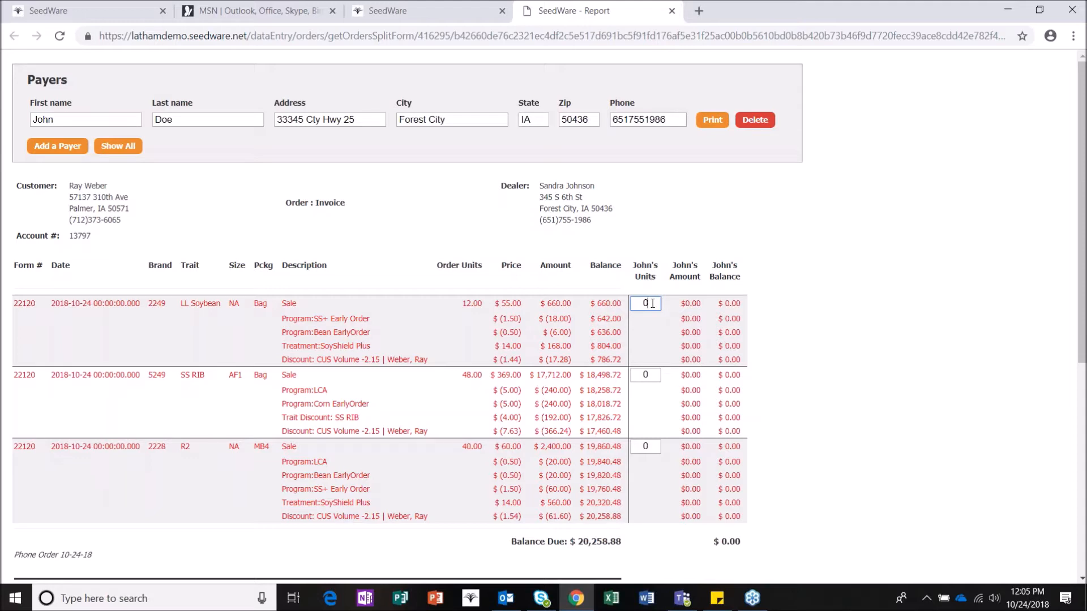
pyautogui.press('BackSpace')
pyautogui.write('6')
pyautogui.click(653, 374)
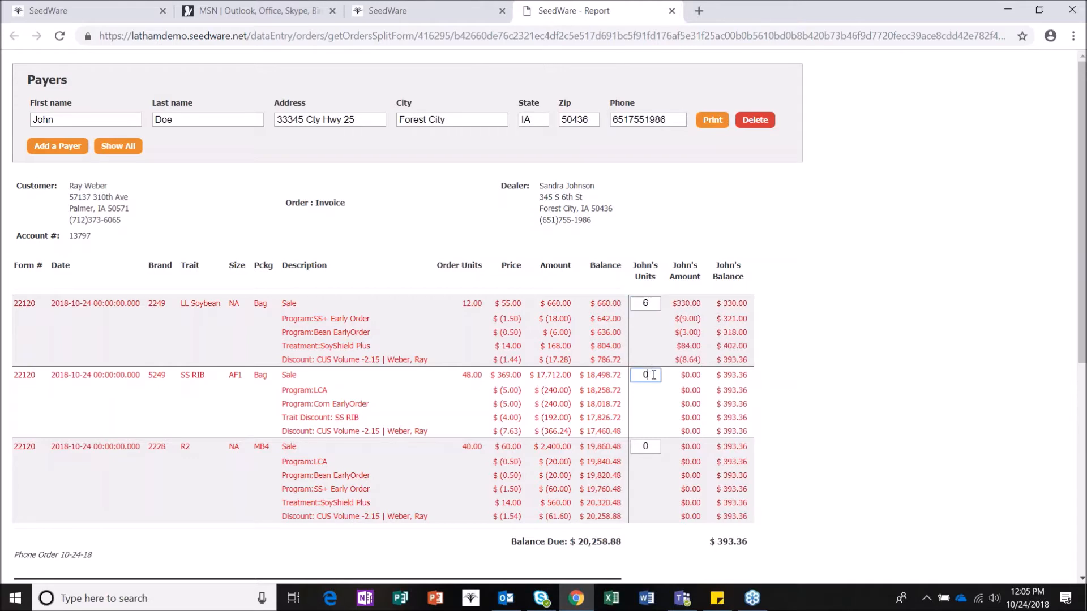
pyautogui.press('BackSpace')
pyautogui.write('24')
pyautogui.click(650, 446)
pyautogui.press('BackSpace')
pyautogui.write('20')
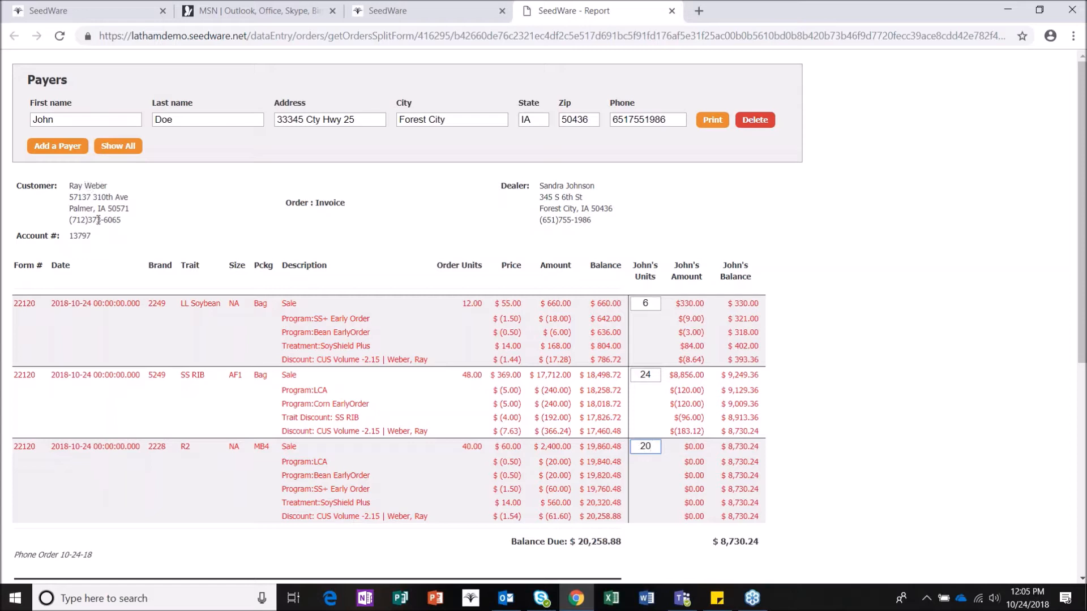
# Step: Preview the payer's share report showing $10,129.44 due, then return to the full split view
pyautogui.click(715, 124)
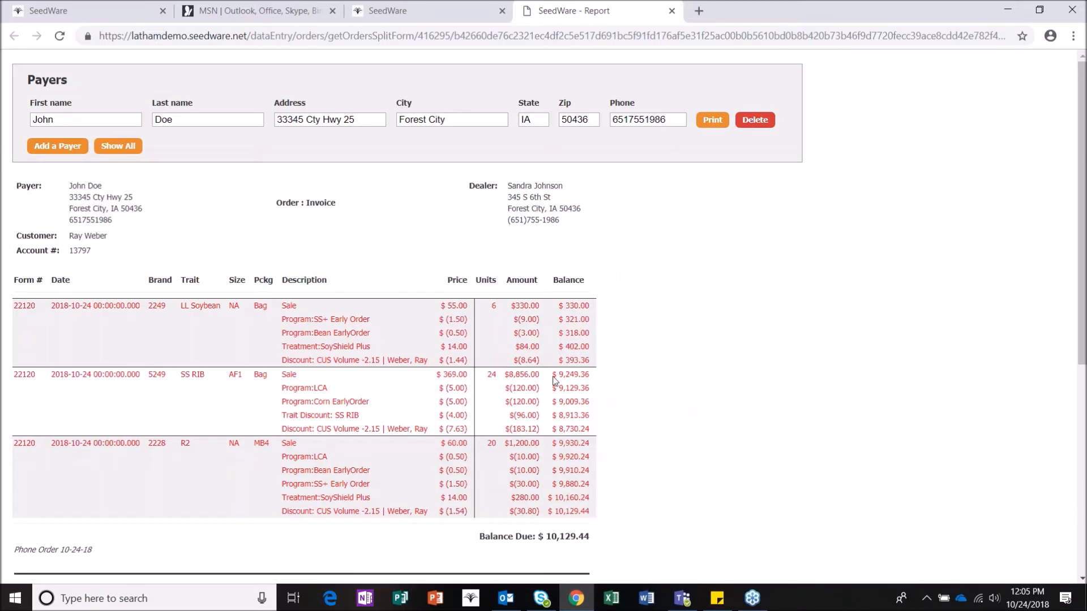
pyautogui.scroll(-1, 563, 500)
pyautogui.scroll(-4, 564, 499)
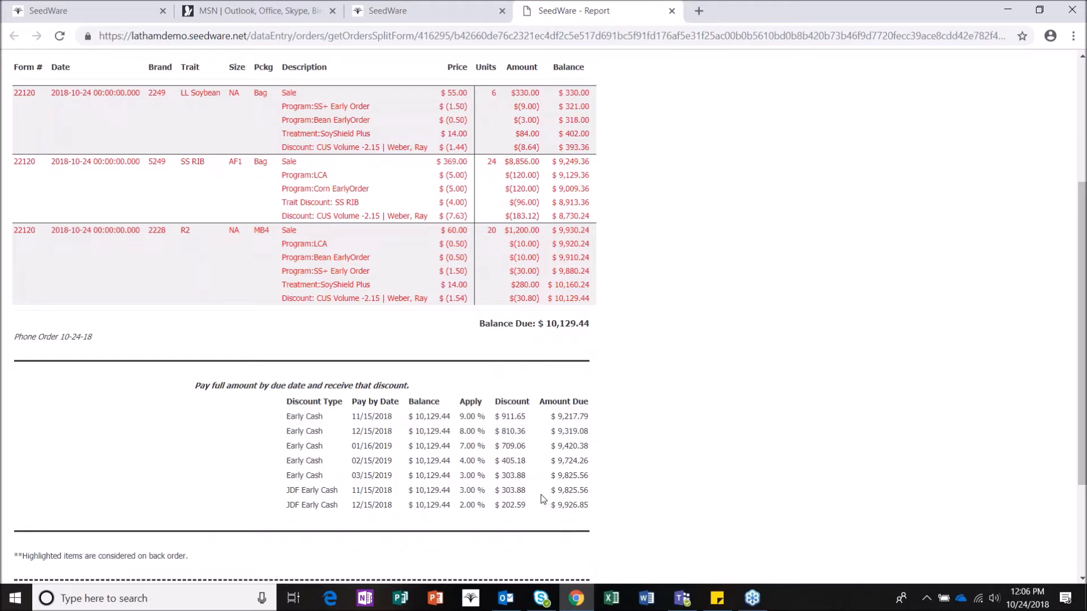
pyautogui.scroll(1, 541, 495)
pyautogui.scroll(1, 543, 498)
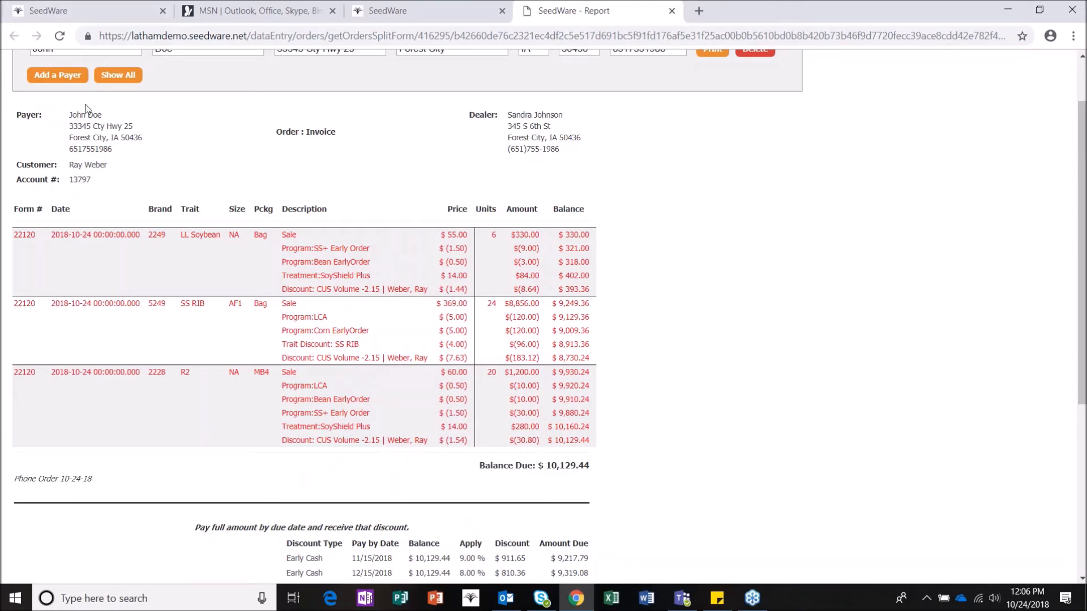
pyautogui.scroll(1, 144, 201)
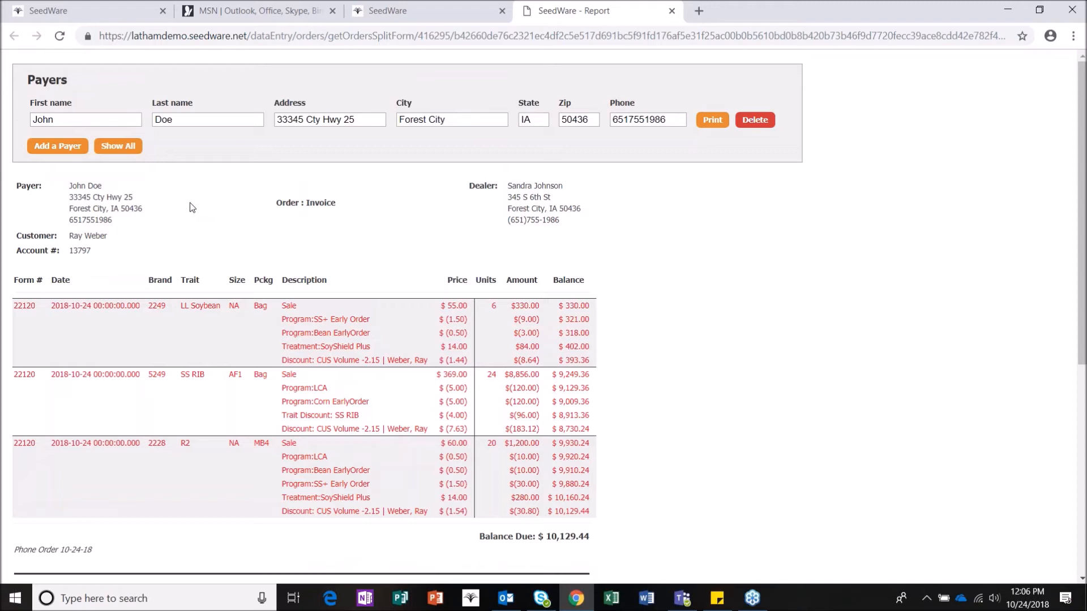
pyautogui.click(119, 147)
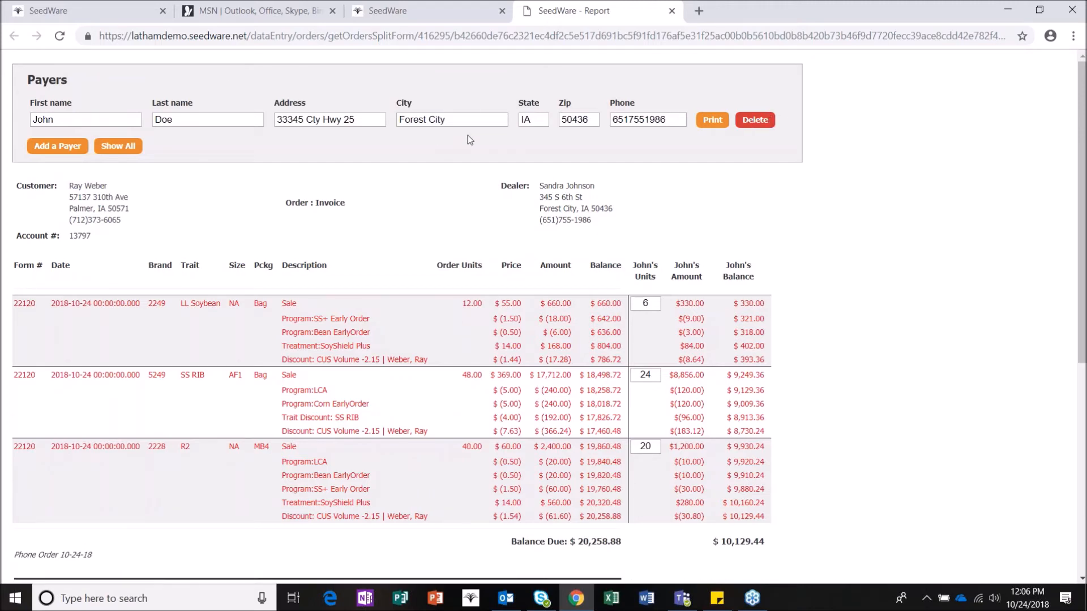
# Step: Close the payer report and print options to return to the order form
pyautogui.click(672, 11)
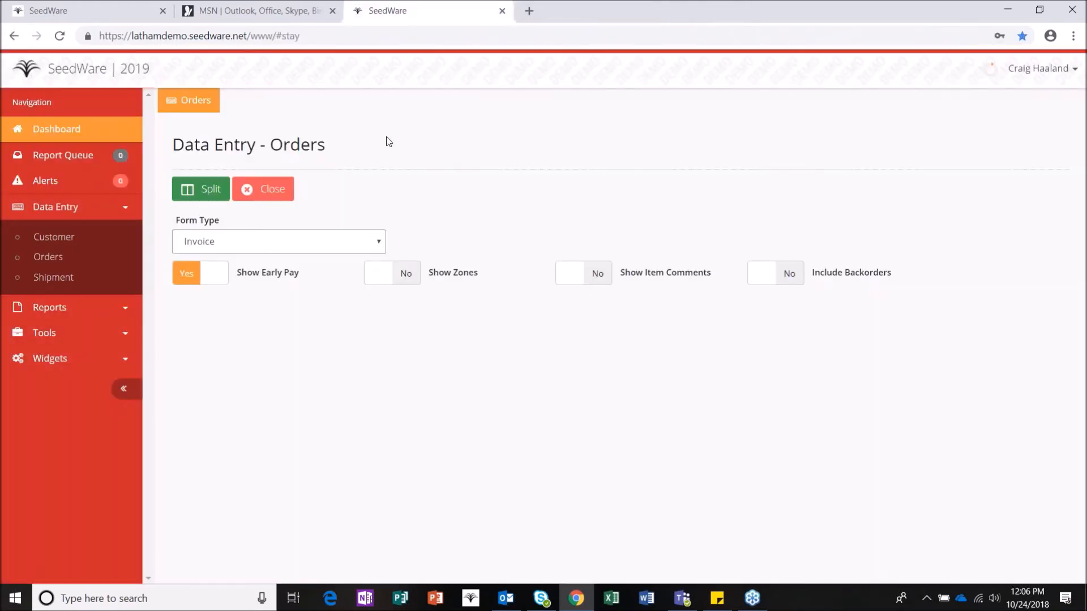
pyautogui.click(284, 188)
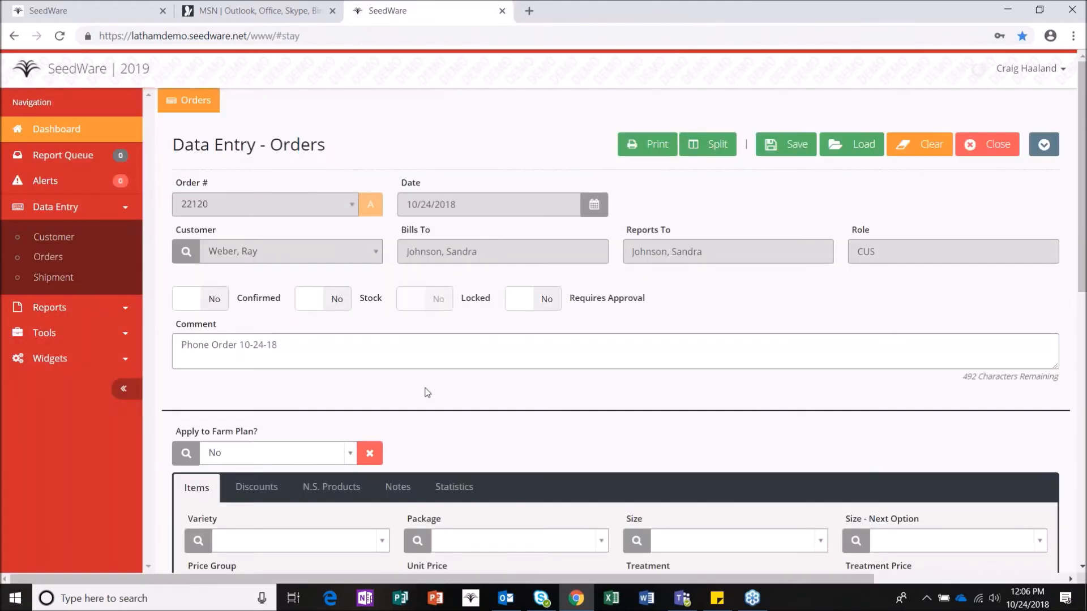
pyautogui.scroll(-10, 427, 391)
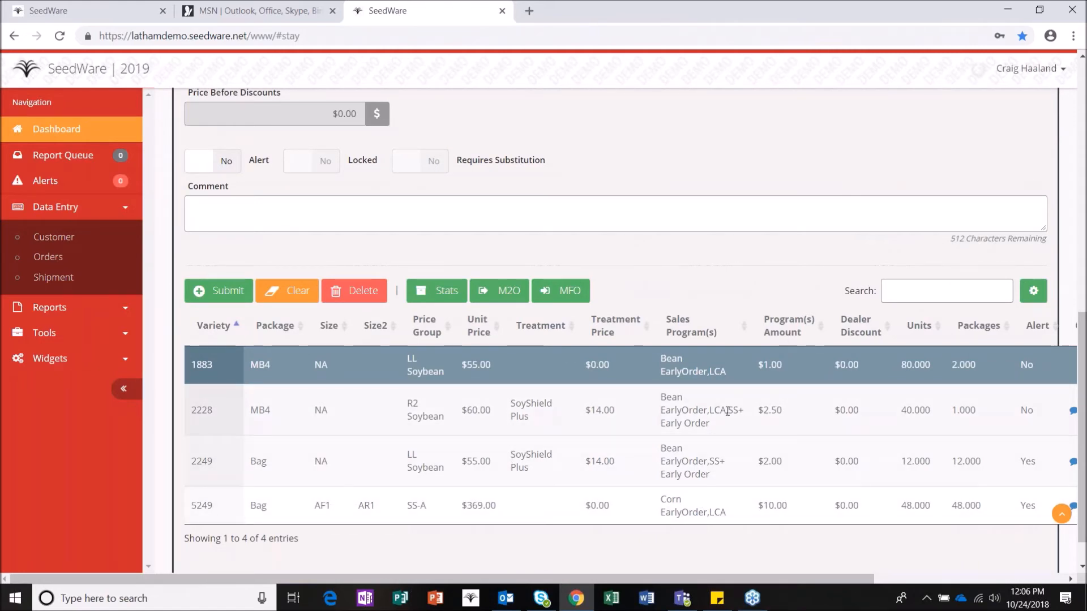
pyautogui.scroll(10, 724, 410)
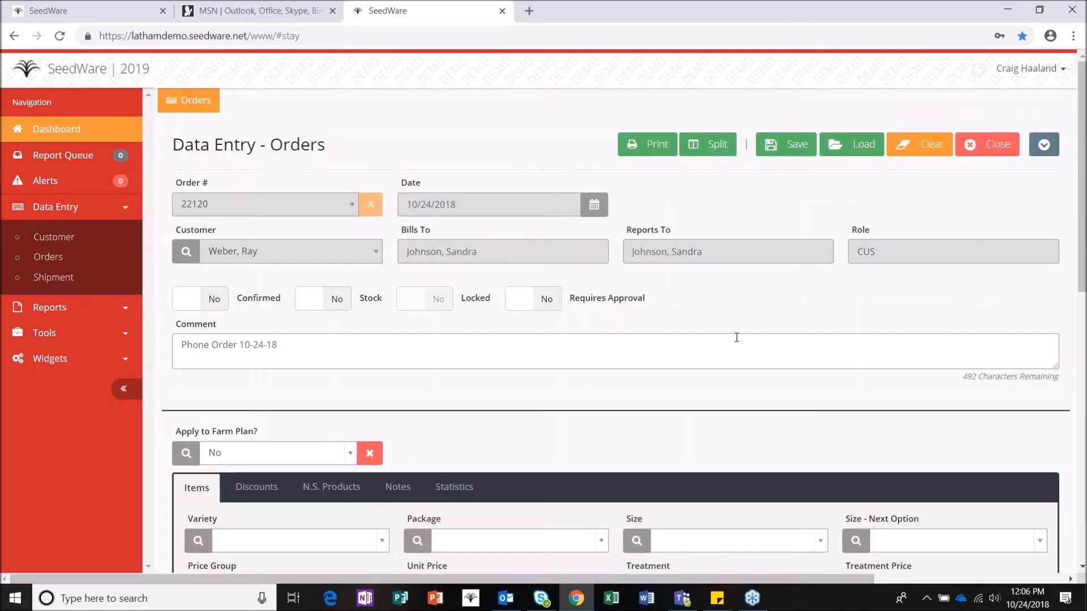
pyautogui.scroll(-4, 731, 334)
# Step: Fill a new item line with variety 5742, Bag package, size AF1 and 6 units
pyautogui.click(266, 328)
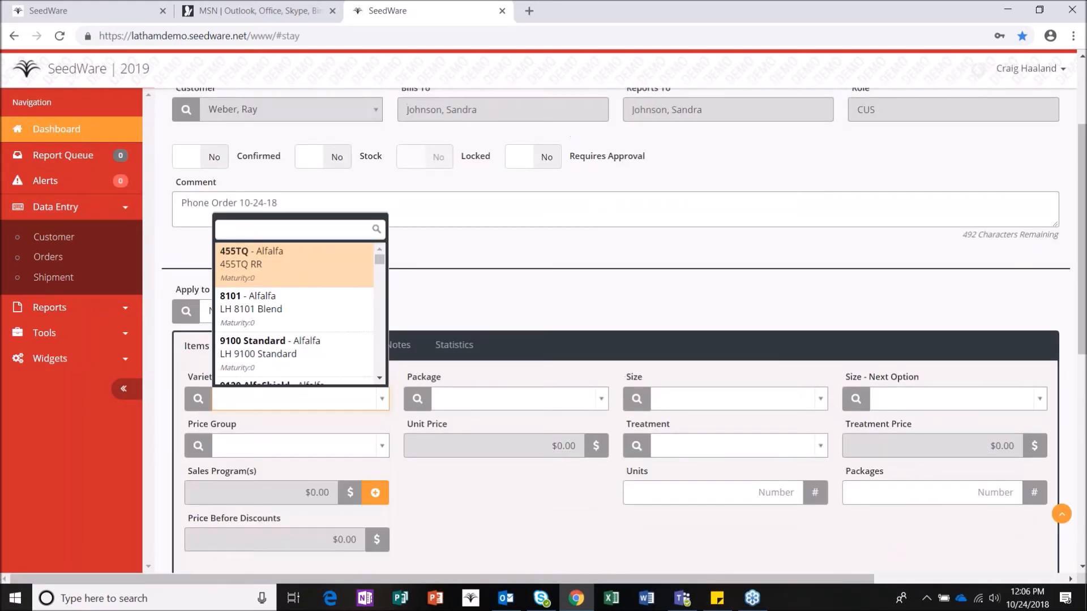
pyautogui.write('57')
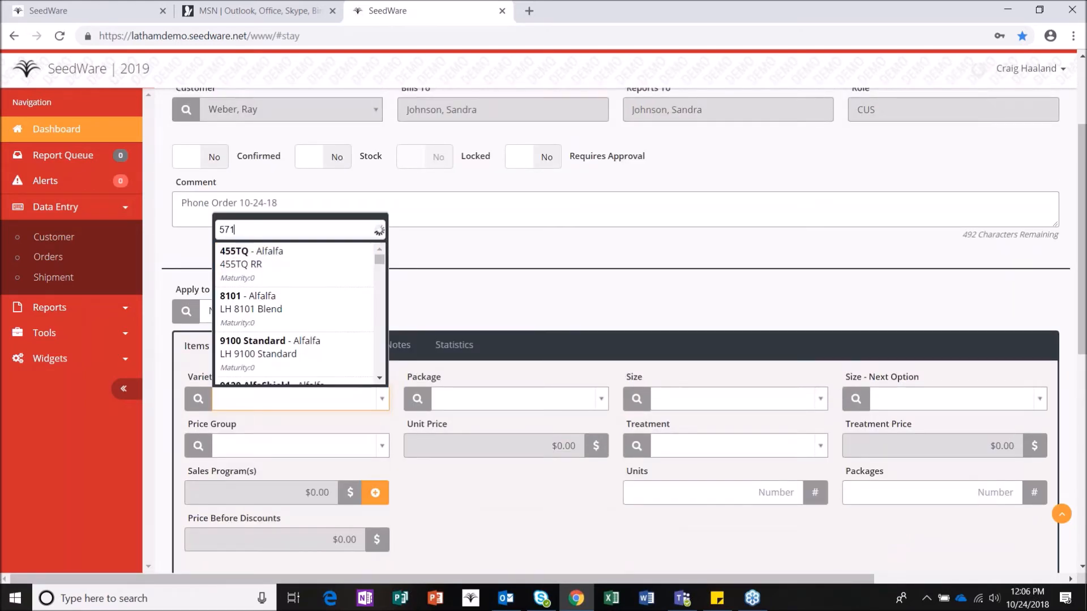
pyautogui.write('42')
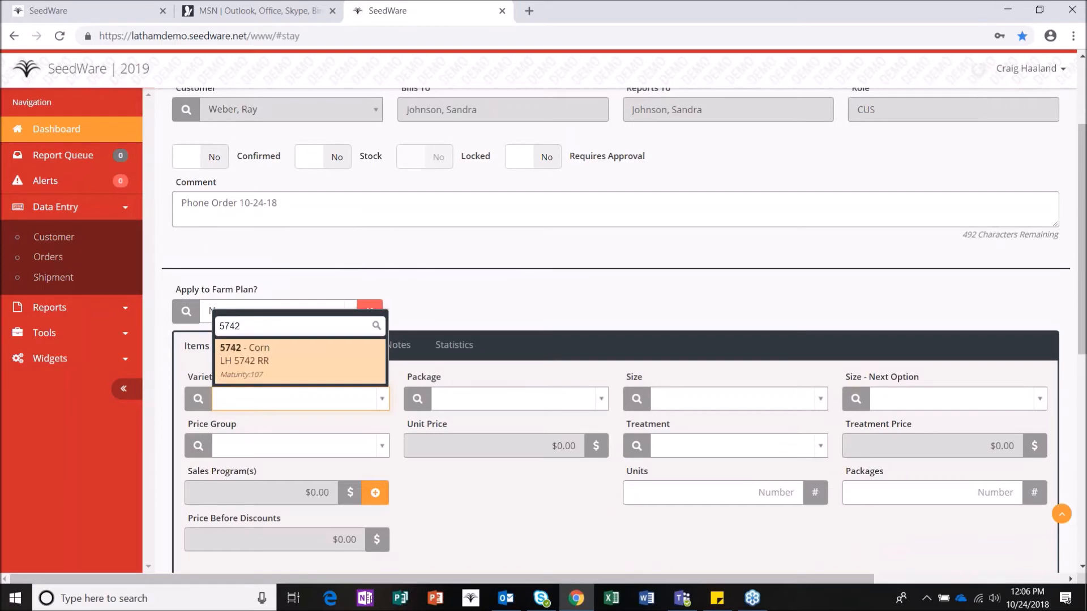
pyautogui.click(261, 367)
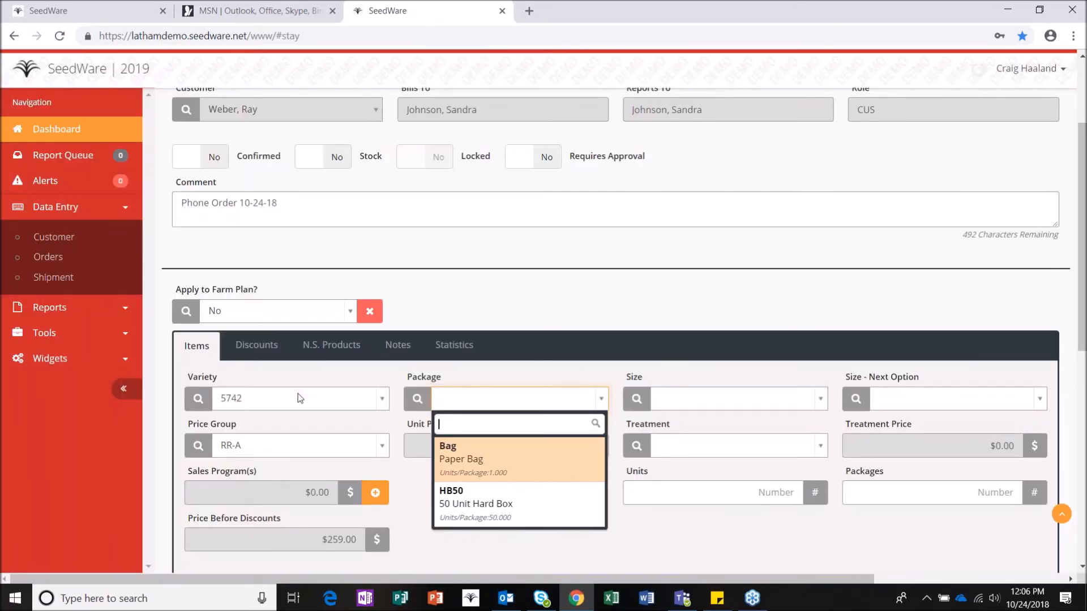
pyautogui.click(497, 463)
pyautogui.click(691, 398)
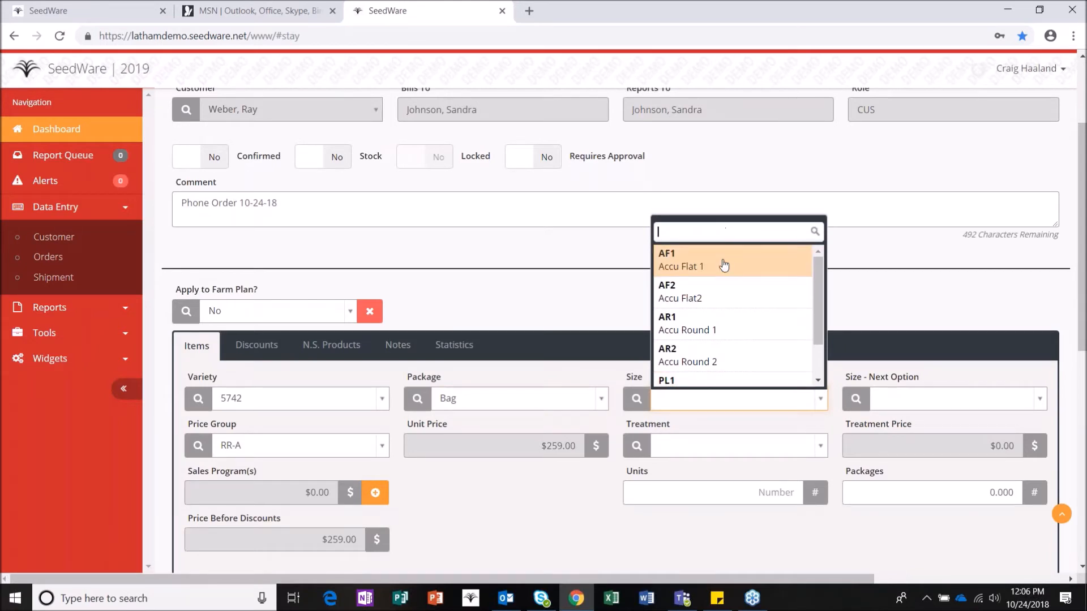
pyautogui.click(726, 262)
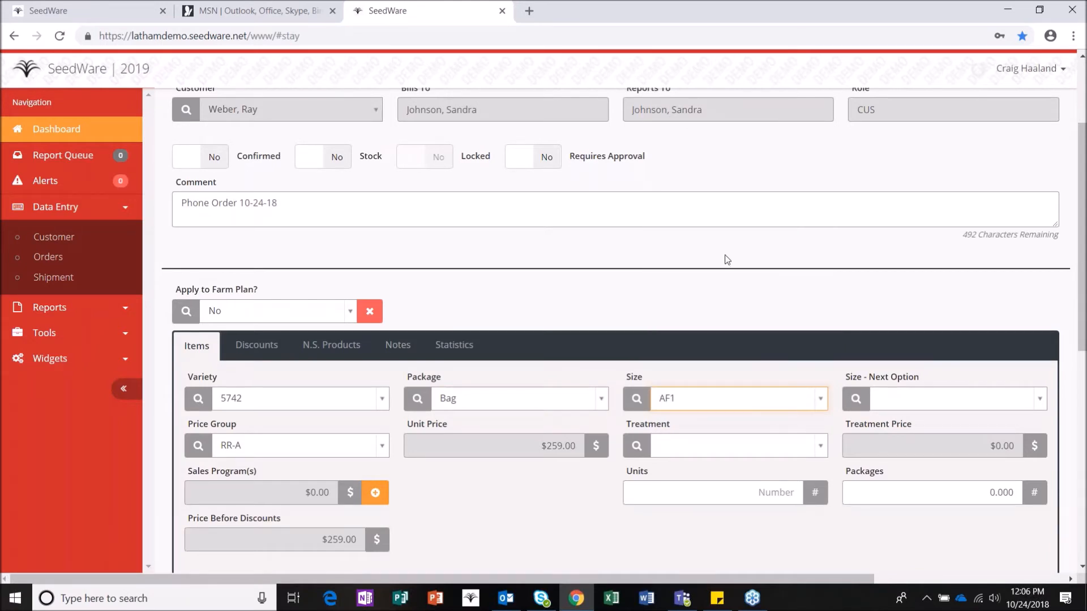
pyautogui.click(676, 490)
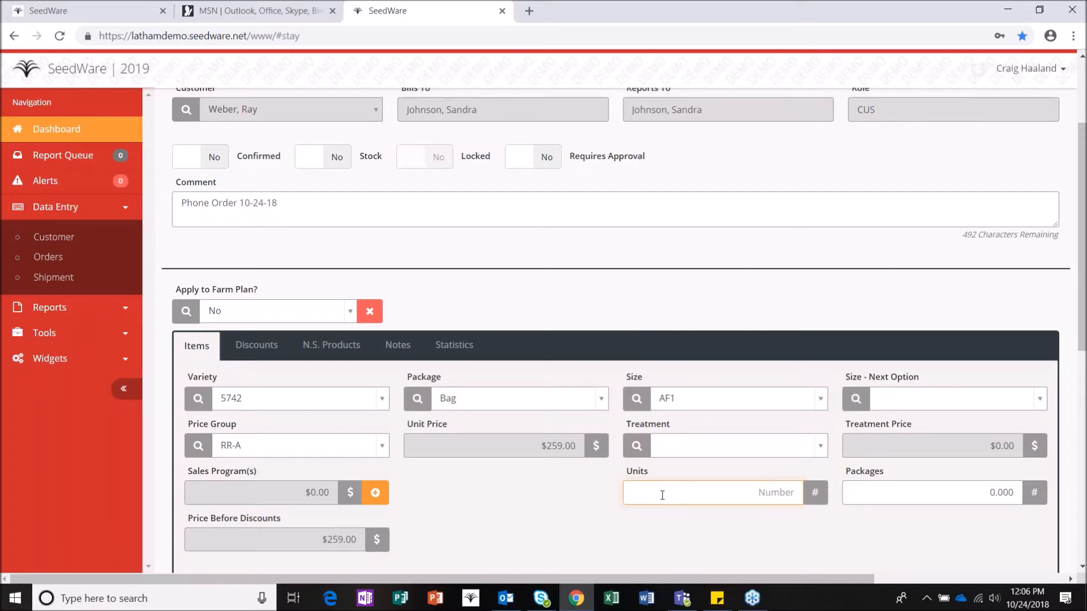
pyautogui.write('6')
pyautogui.scroll(-1, 490, 497)
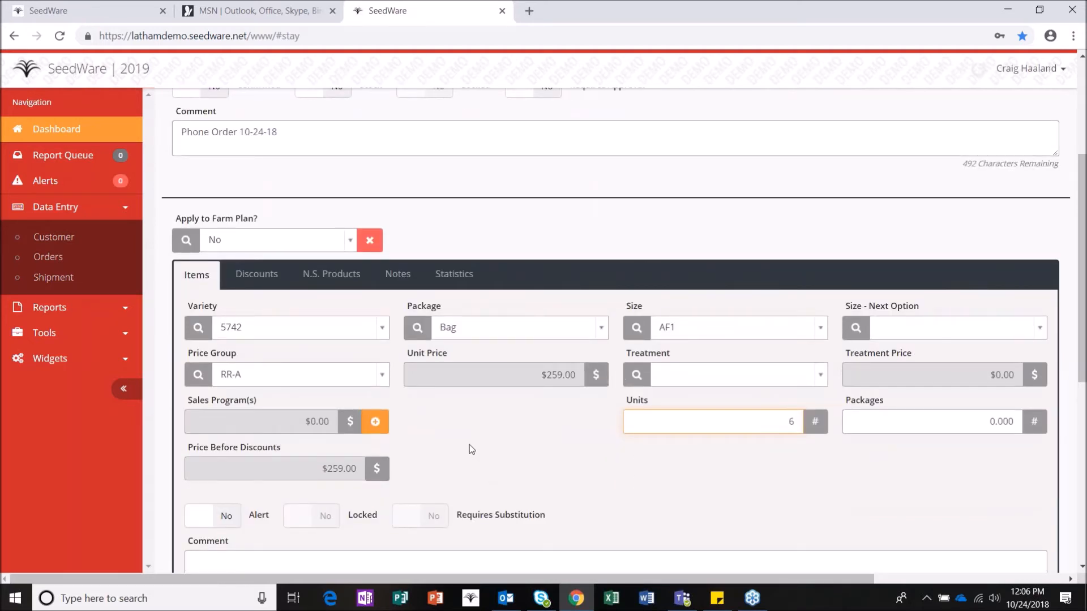
pyautogui.scroll(-1, 470, 445)
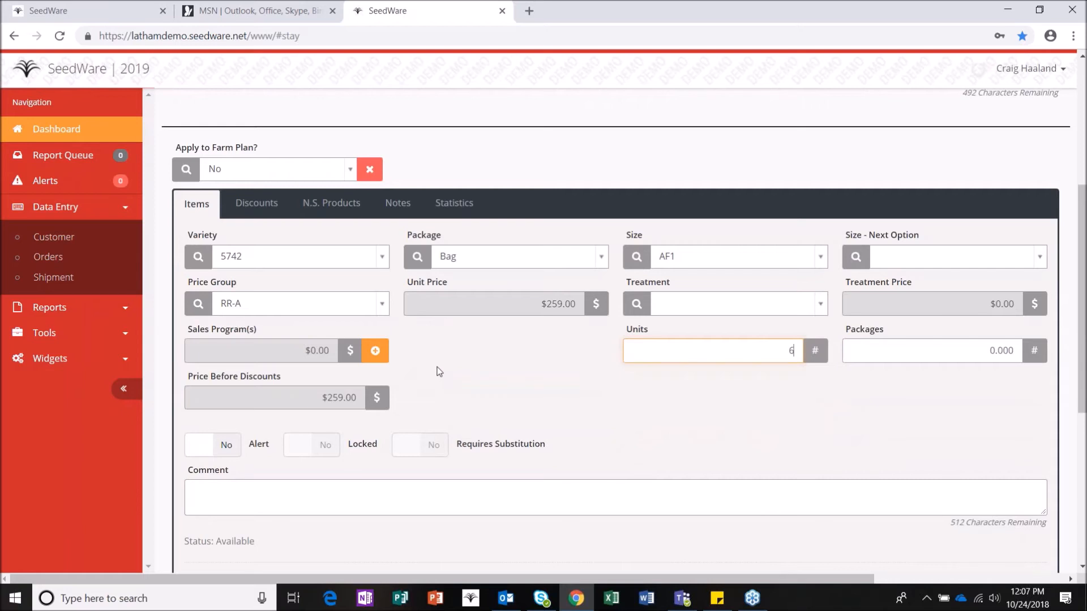
pyautogui.scroll(-1, 439, 374)
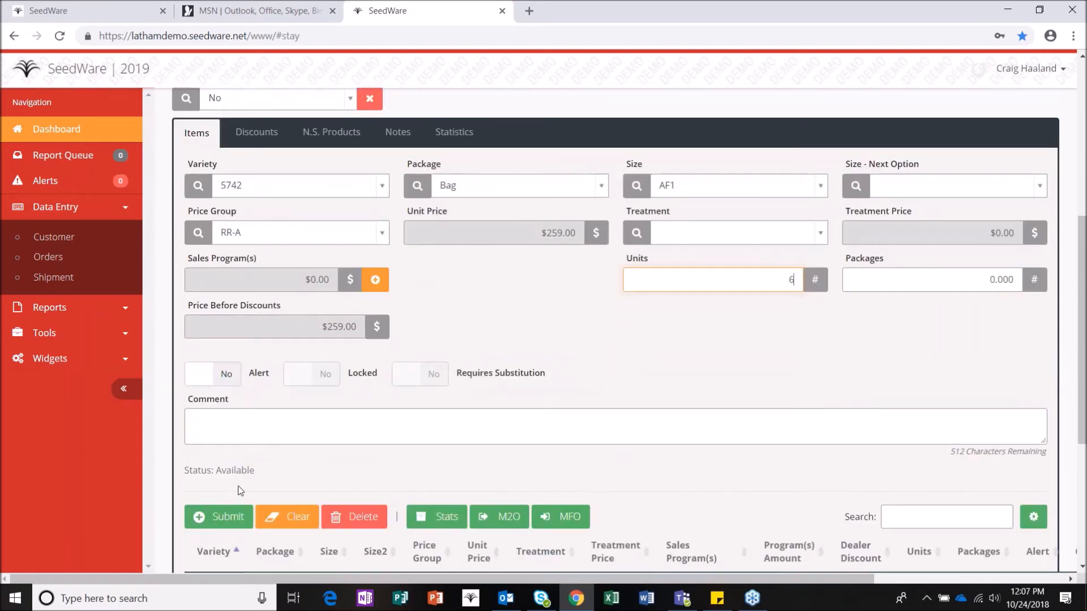
pyautogui.click(242, 517)
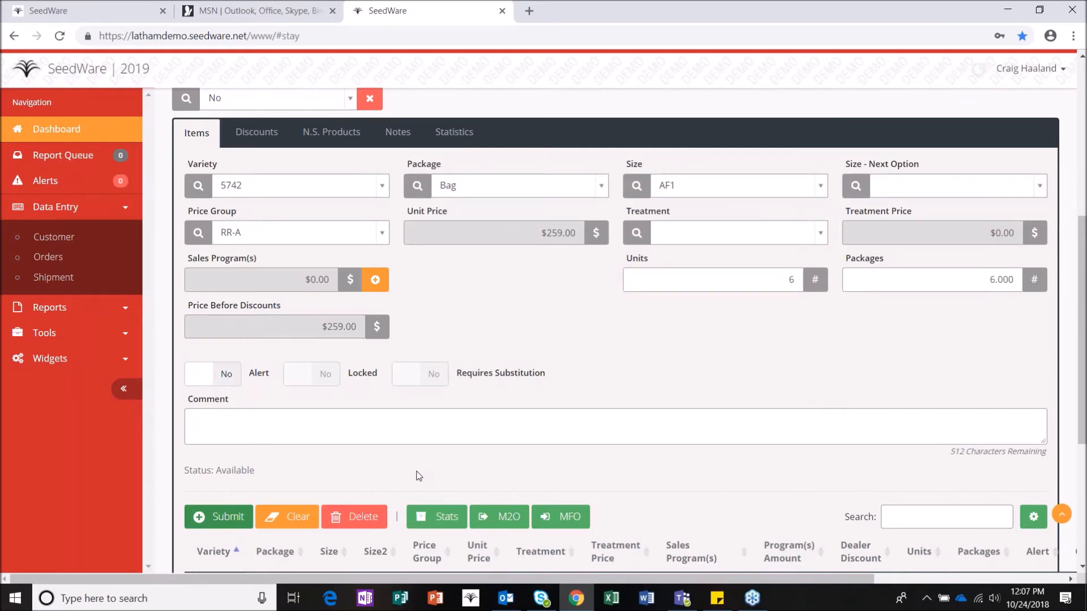
# Step: Submit the 5742 line, dismiss the insufficient-units error and the 5402/5882 substitute warning, then clear it
pyautogui.click(222, 521)
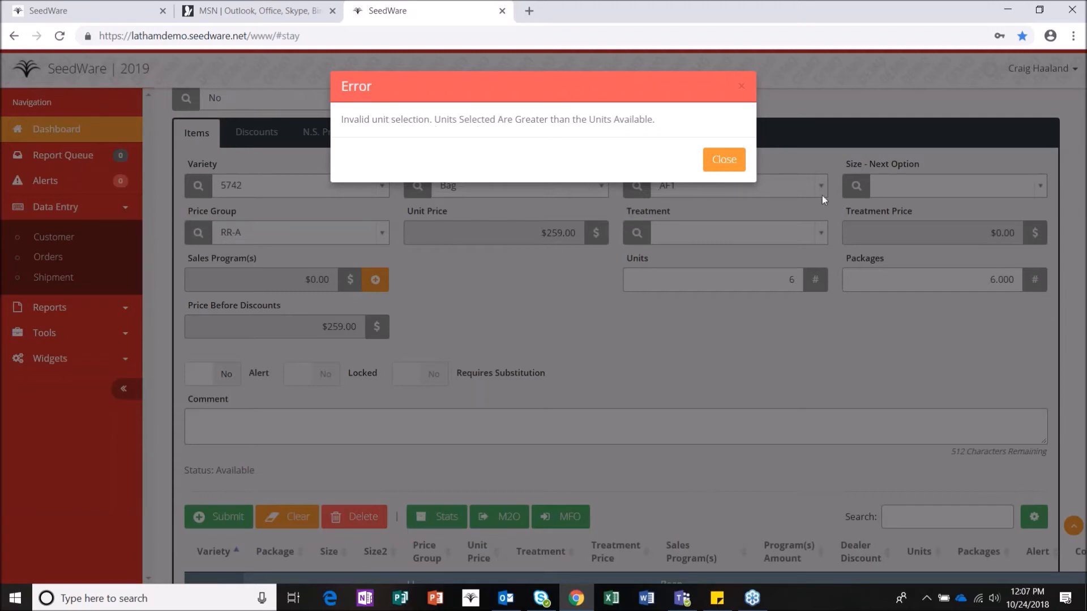
pyautogui.click(730, 164)
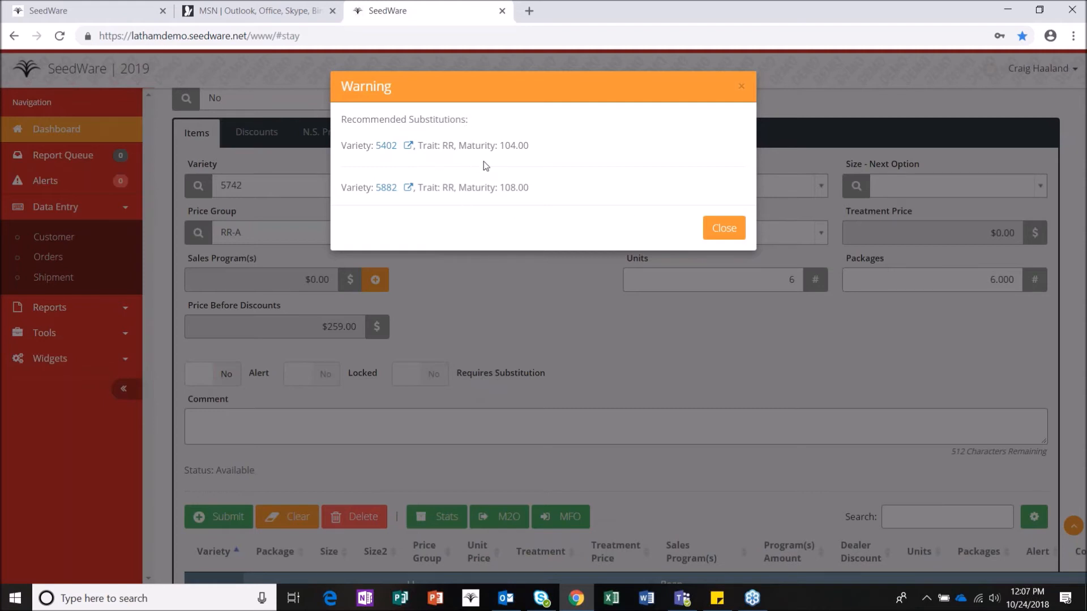
pyautogui.click(728, 230)
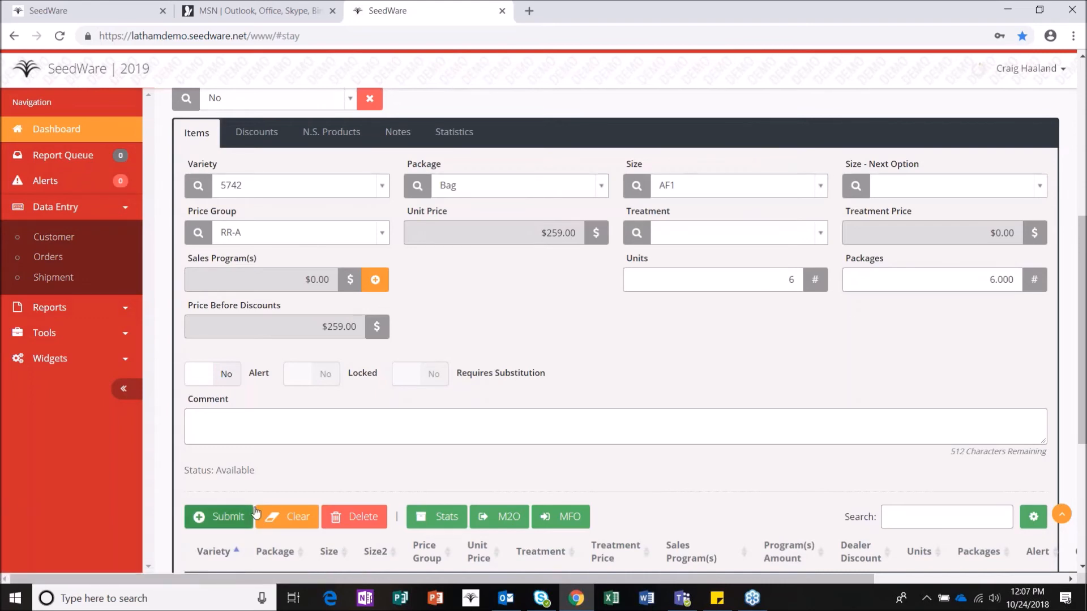
pyautogui.click(291, 516)
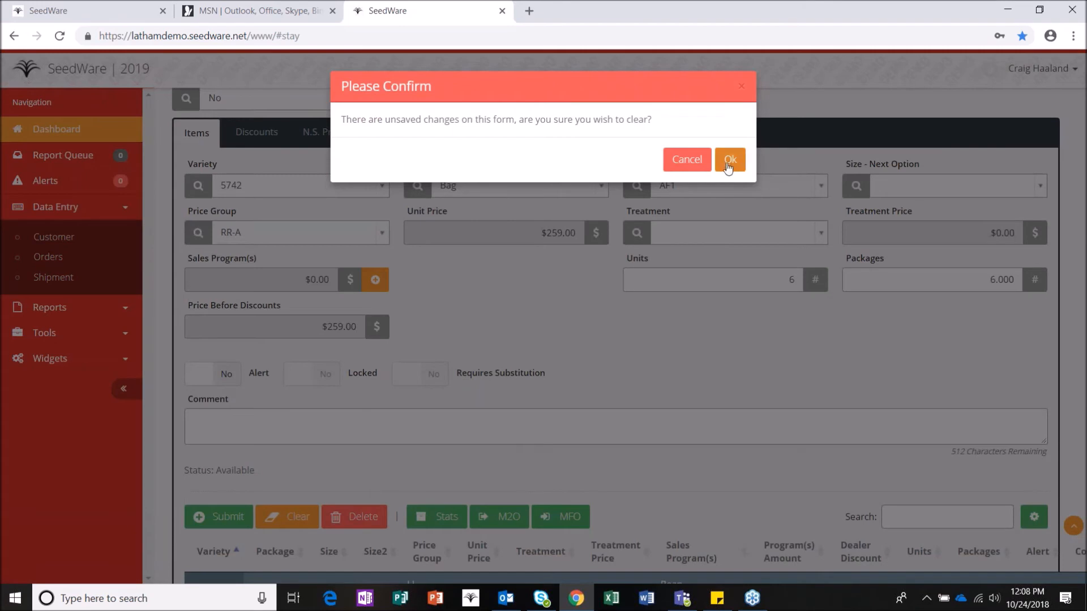
# Step: Confirm the prompt, dismiss the Variety and package lists, and empty the whole order form
pyautogui.click(731, 161)
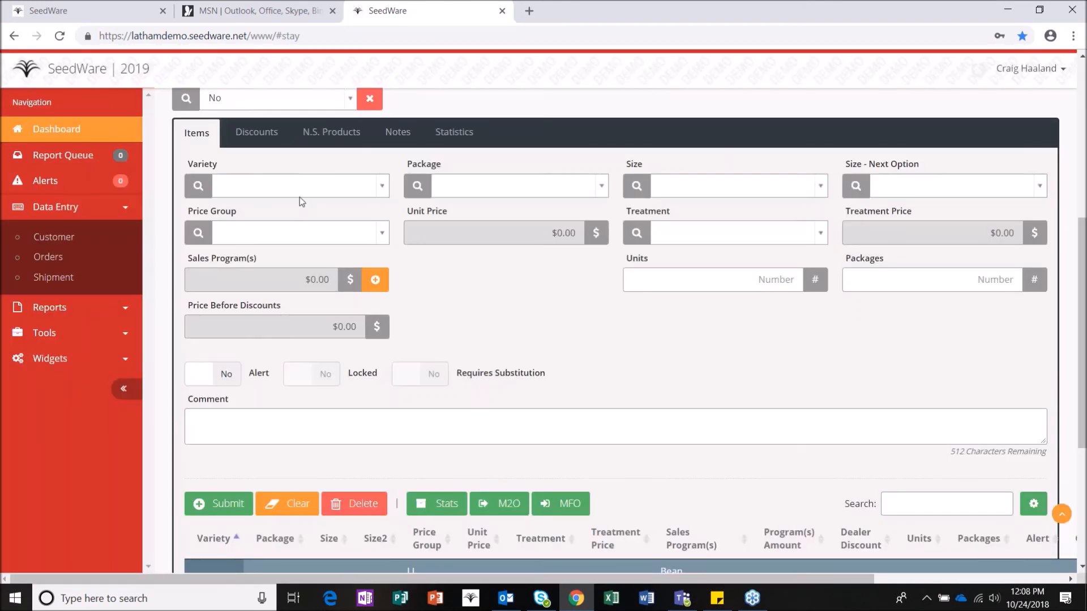
pyautogui.click(300, 185)
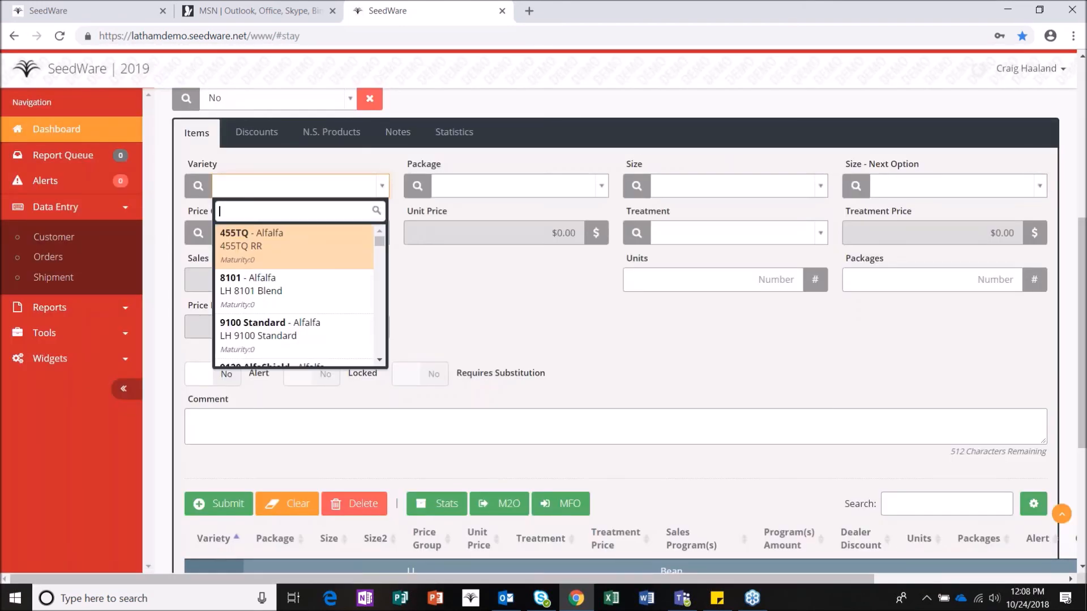
pyautogui.click(312, 159)
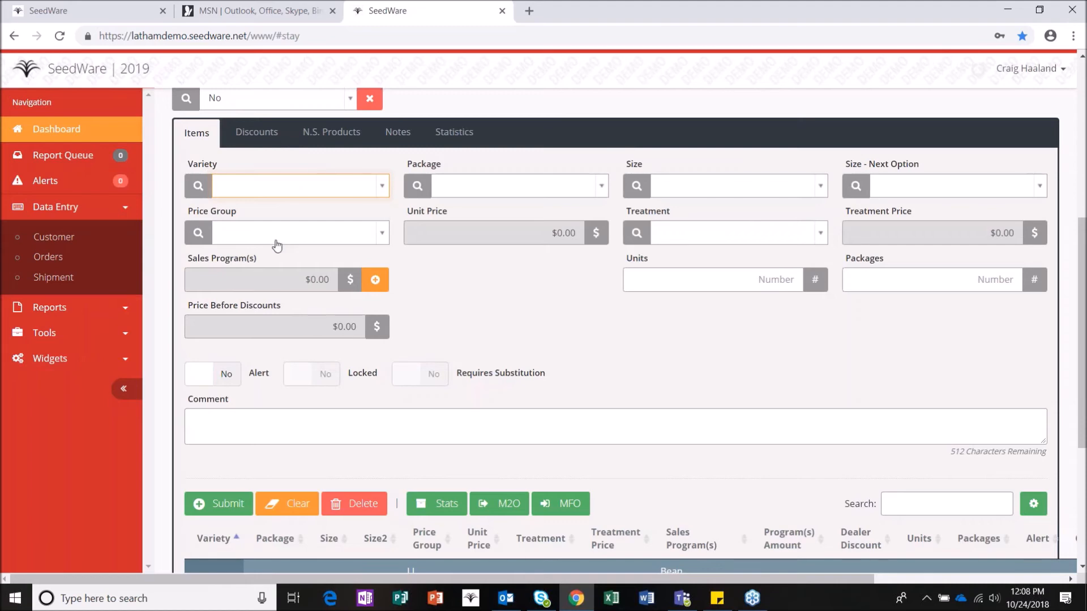
pyautogui.scroll(5, 453, 433)
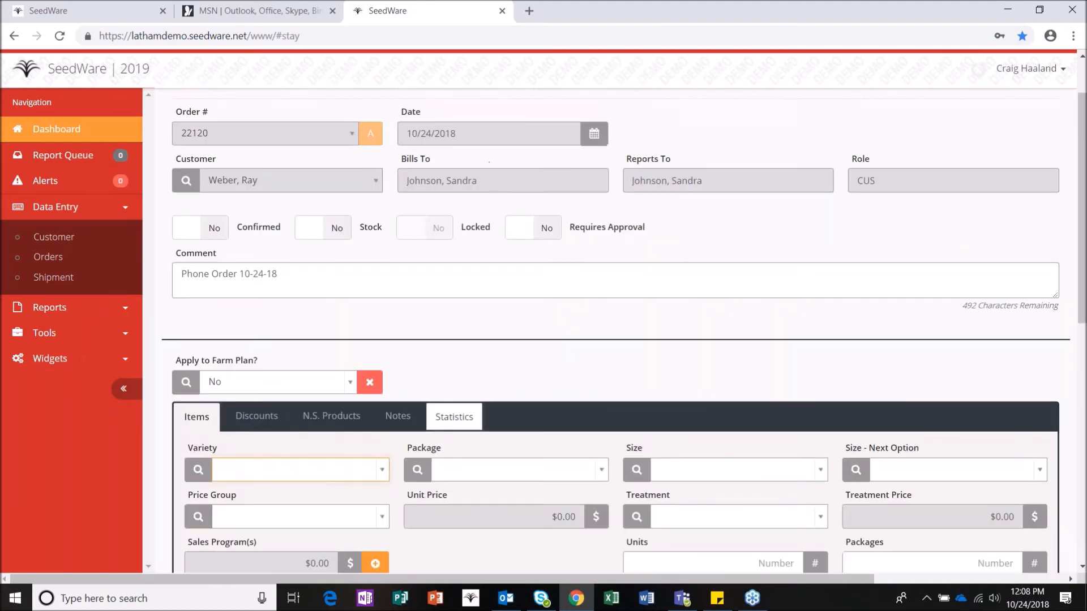
pyautogui.scroll(1, 454, 420)
pyautogui.press('Tab')
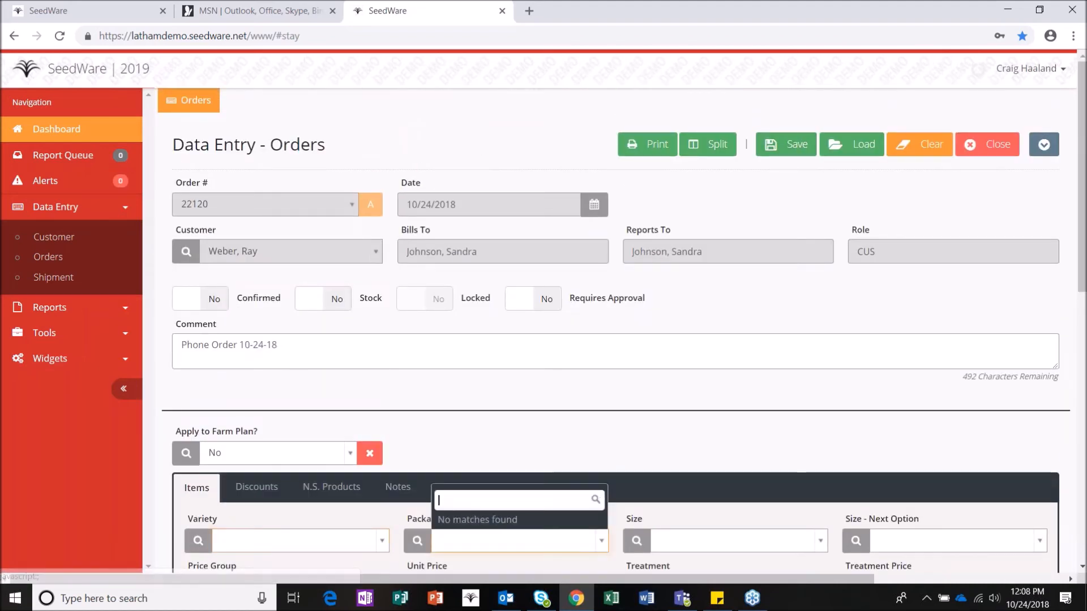
pyautogui.click(788, 148)
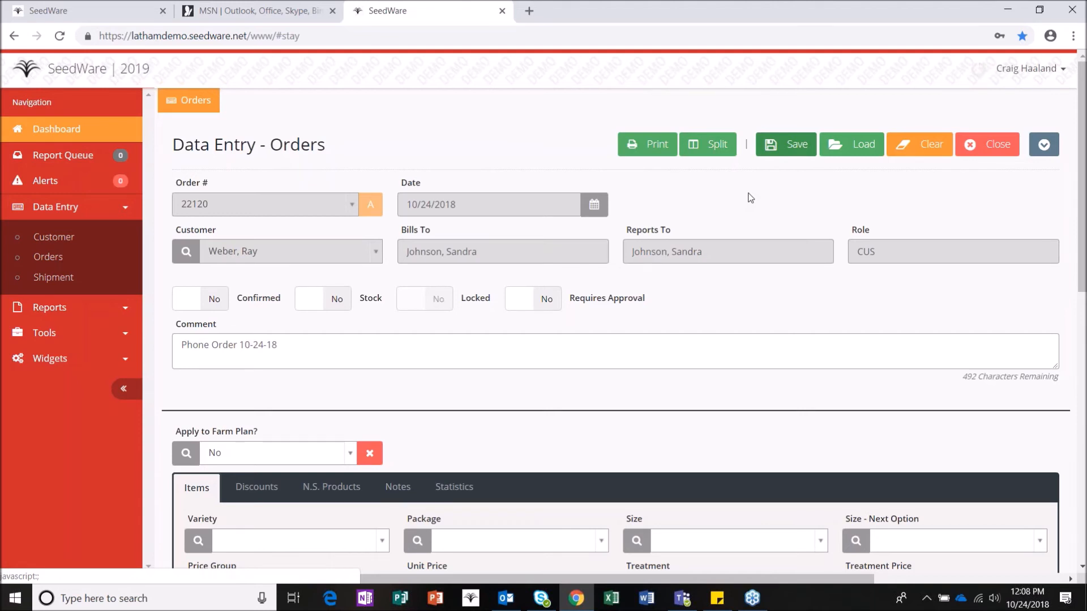
pyautogui.click(934, 147)
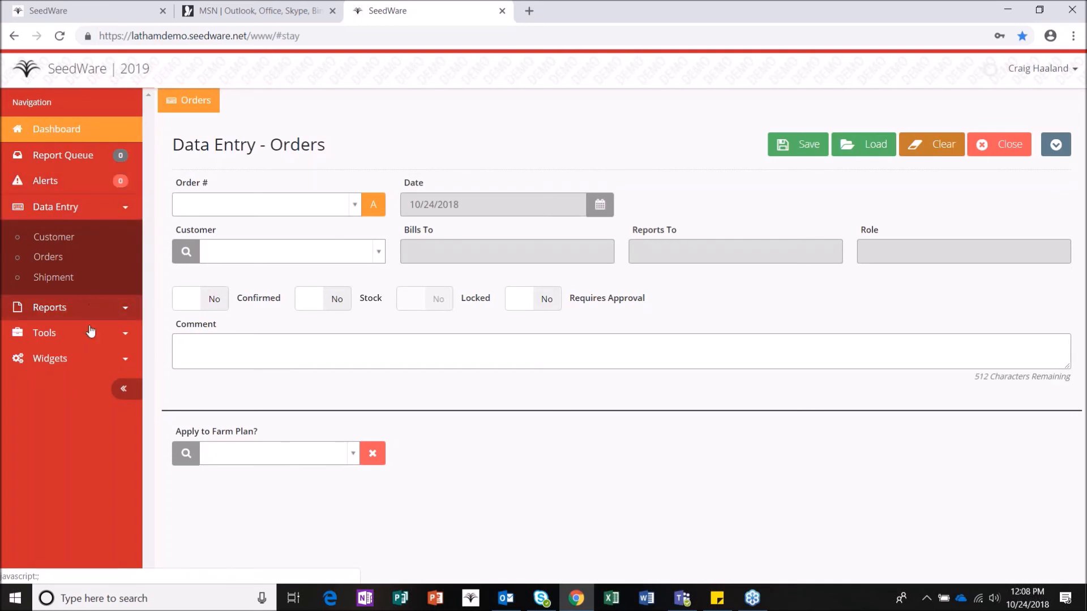
# Step: Open the Variety Catalog from the Widgets section of the sidebar
pyautogui.click(89, 361)
pyautogui.scroll(-3, 91, 439)
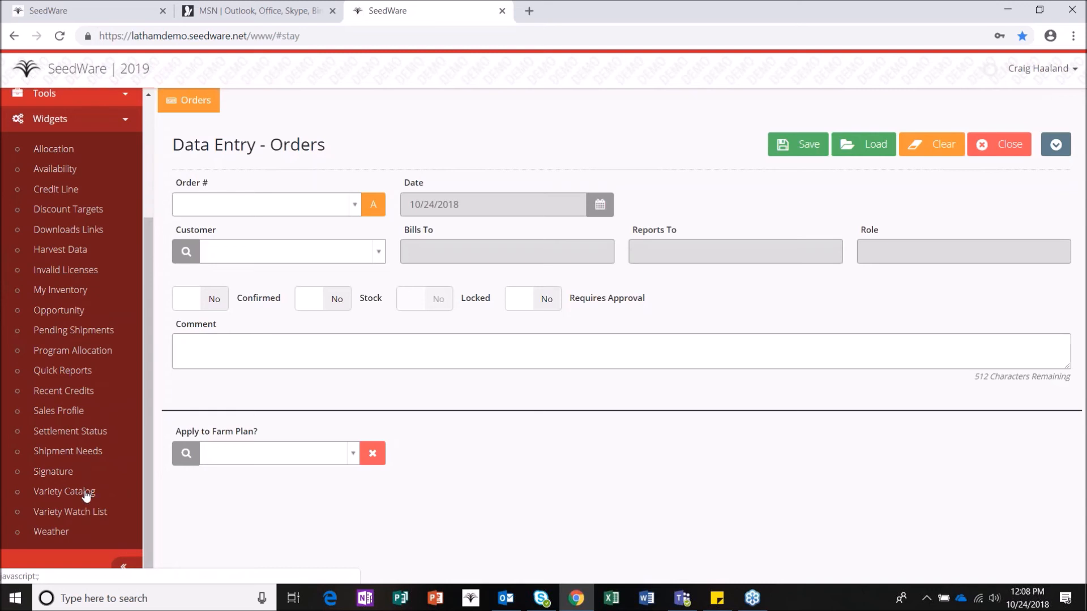
pyautogui.click(87, 494)
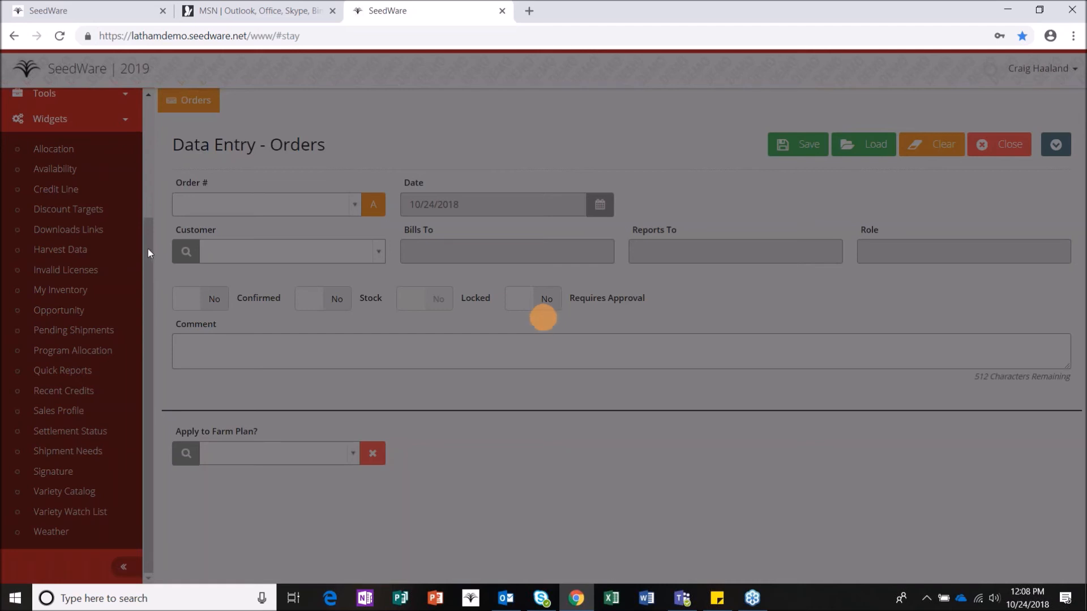
pyautogui.scroll(3, 146, 141)
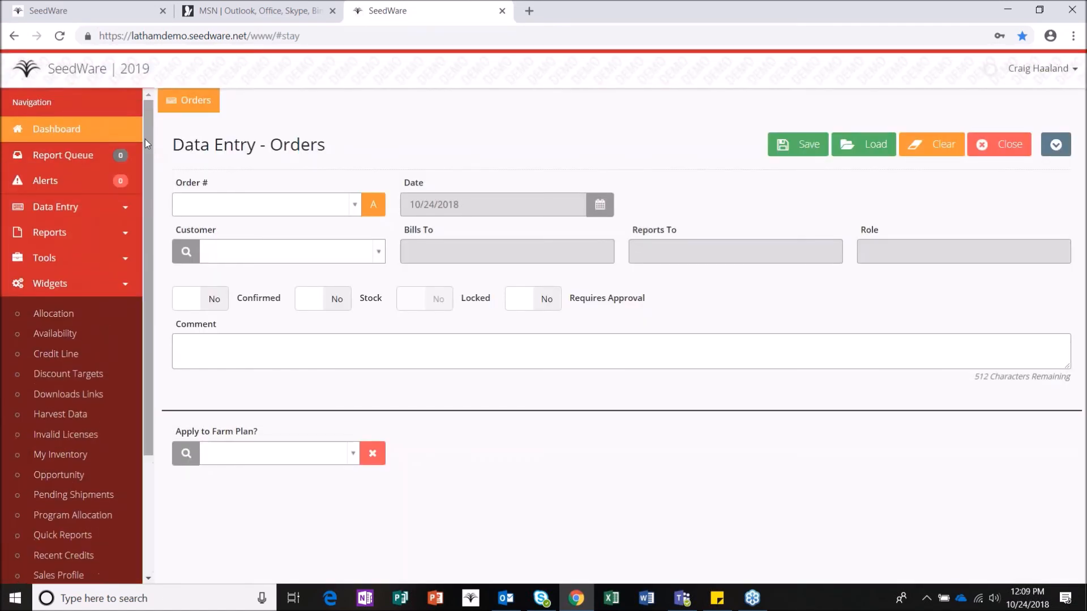
pyautogui.click(96, 126)
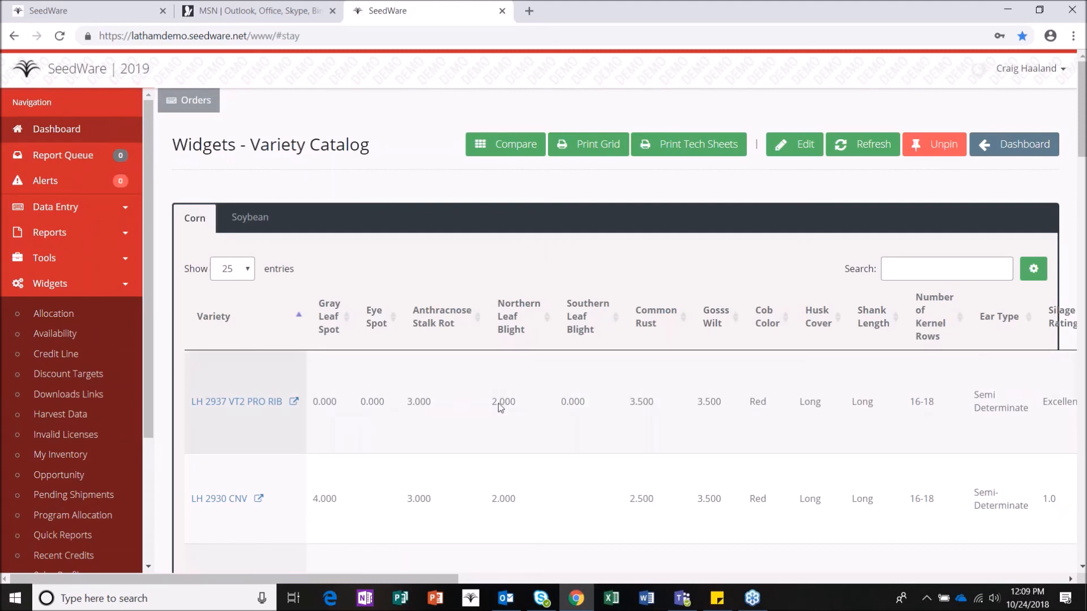
# Step: Select the LH 3117, LH 3397 and LH 3487 VT2 PRO RIB rows in the Corn table
pyautogui.scroll(-1, 507, 391)
pyautogui.scroll(-3, 498, 390)
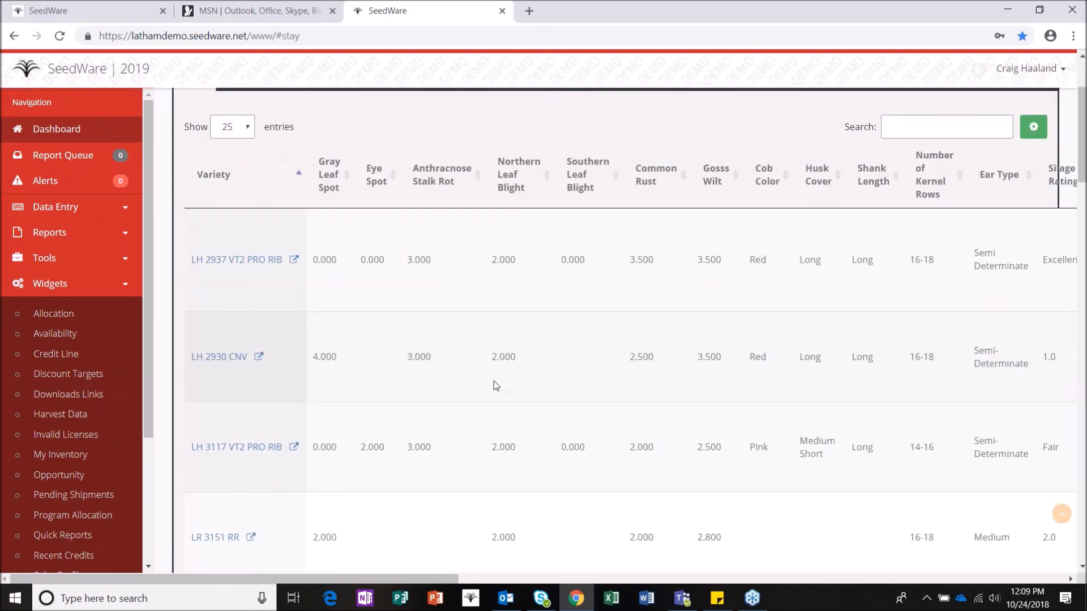
pyautogui.scroll(-1, 475, 385)
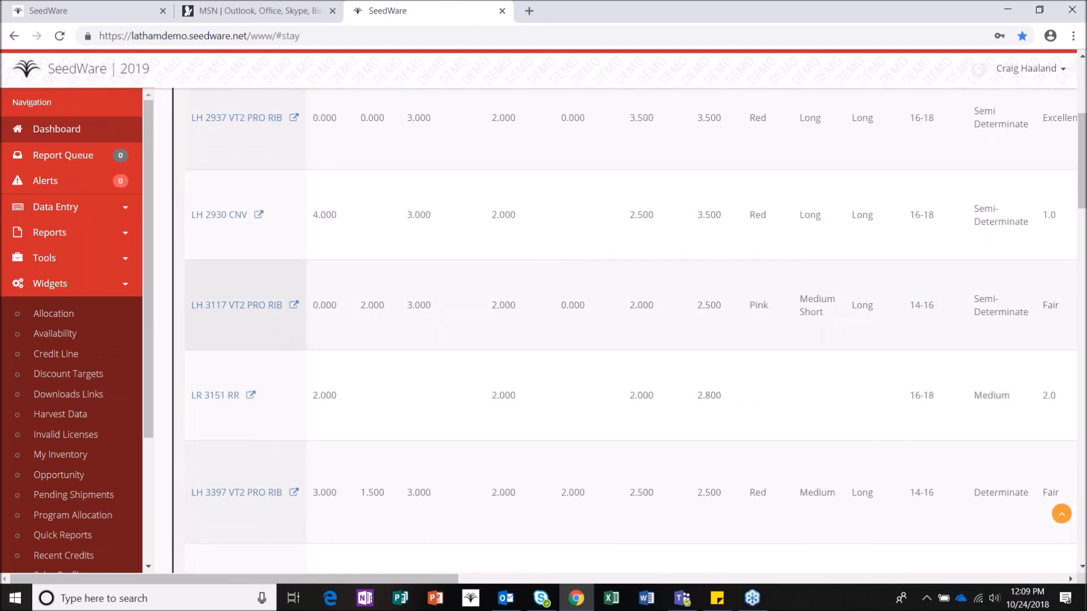
pyautogui.click(279, 334)
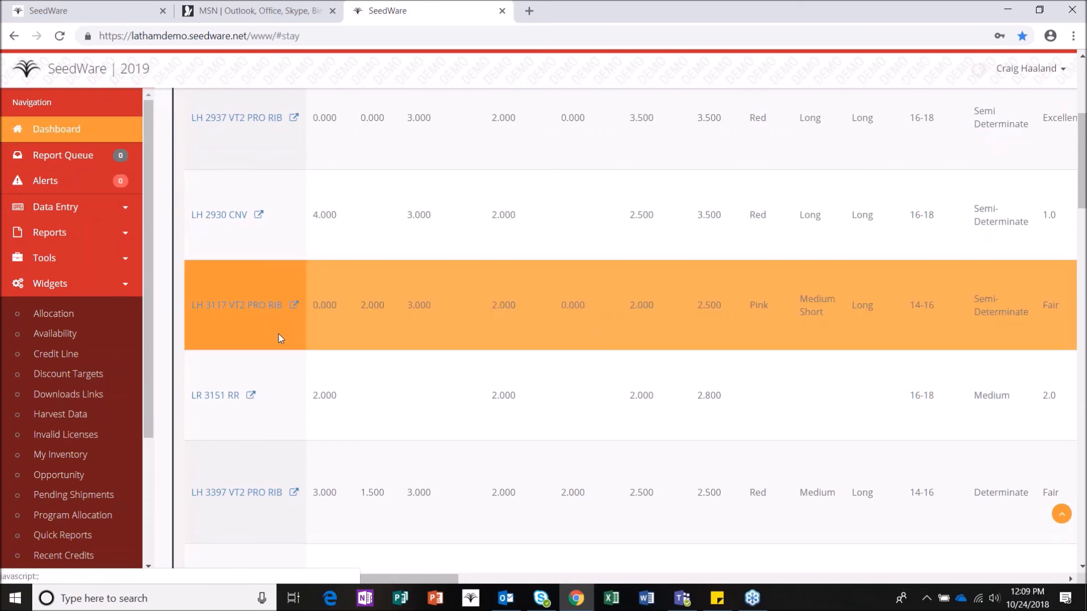
pyautogui.click(239, 520)
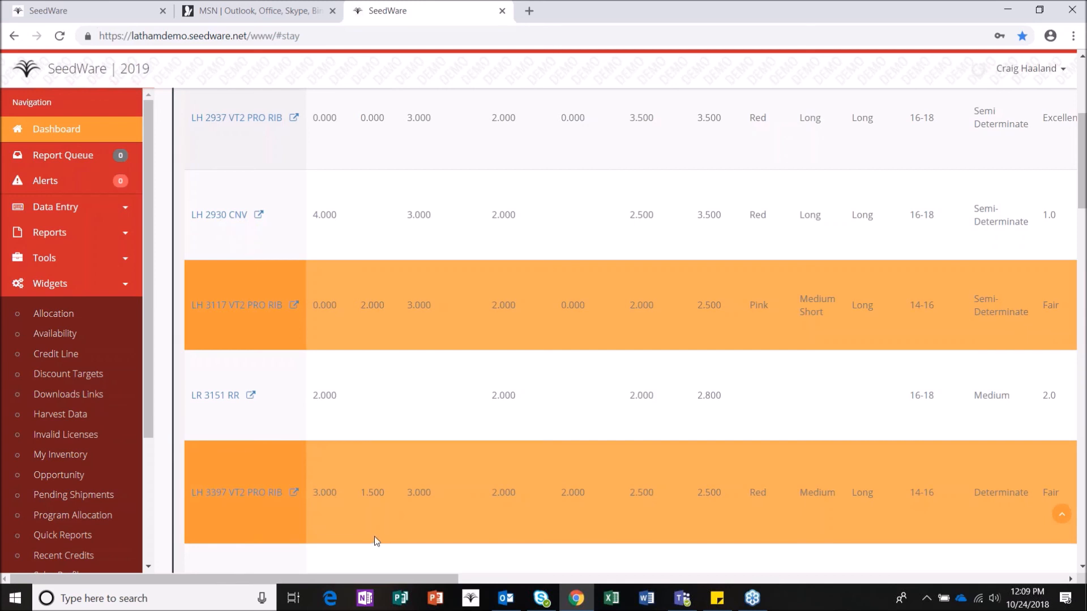
pyautogui.scroll(-4, 362, 537)
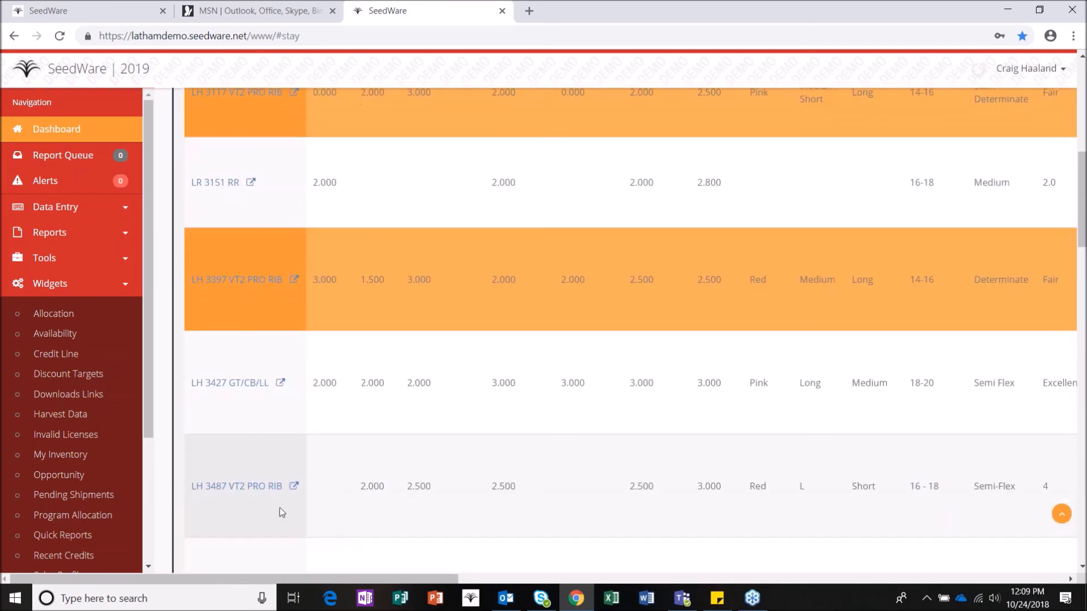
pyautogui.click(279, 512)
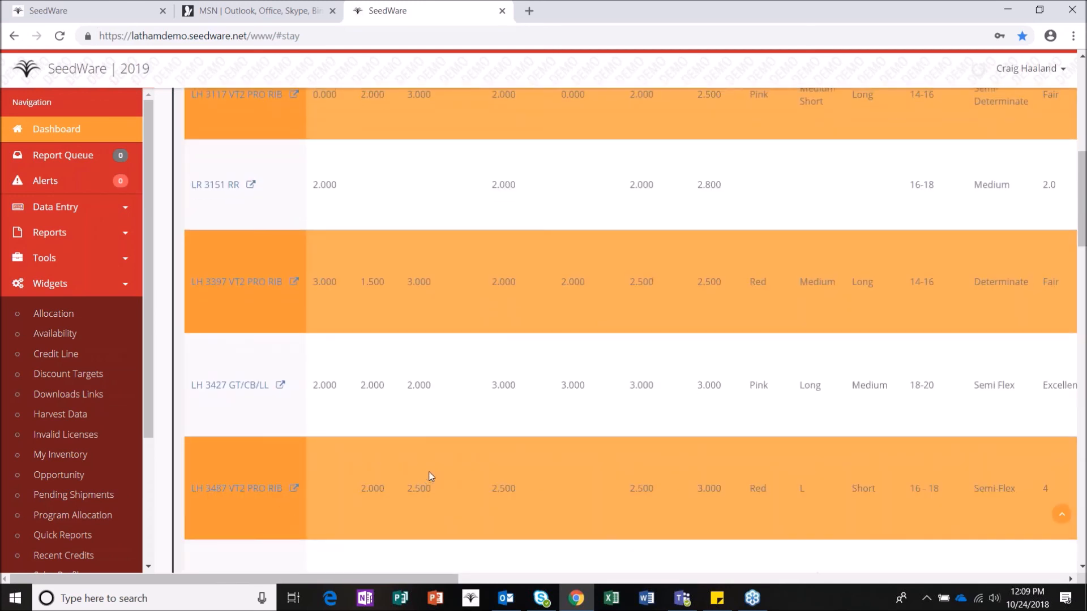
pyautogui.scroll(12, 429, 477)
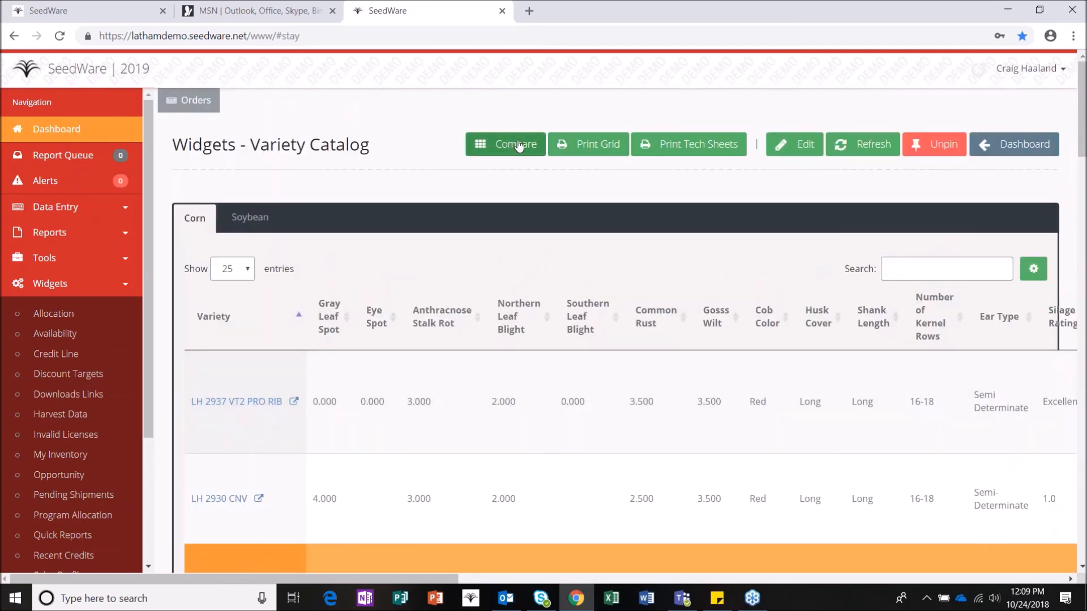
# Step: Compare LH 3117, LH 3397 and LH 3487 VT2 PRO RIB and review the full comparison table
pyautogui.click(517, 146)
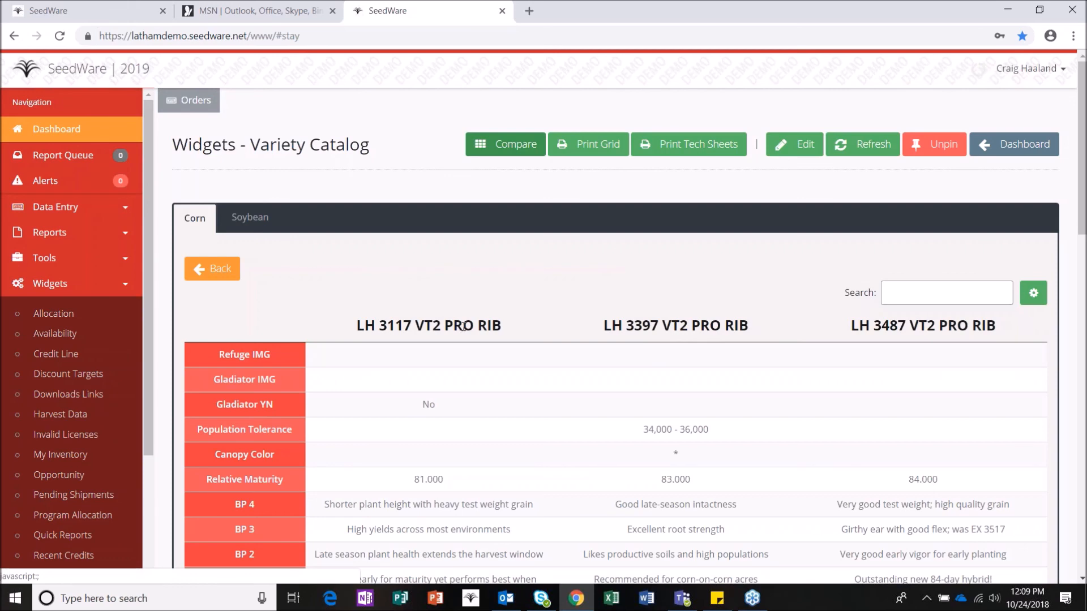
pyautogui.scroll(-3, 913, 370)
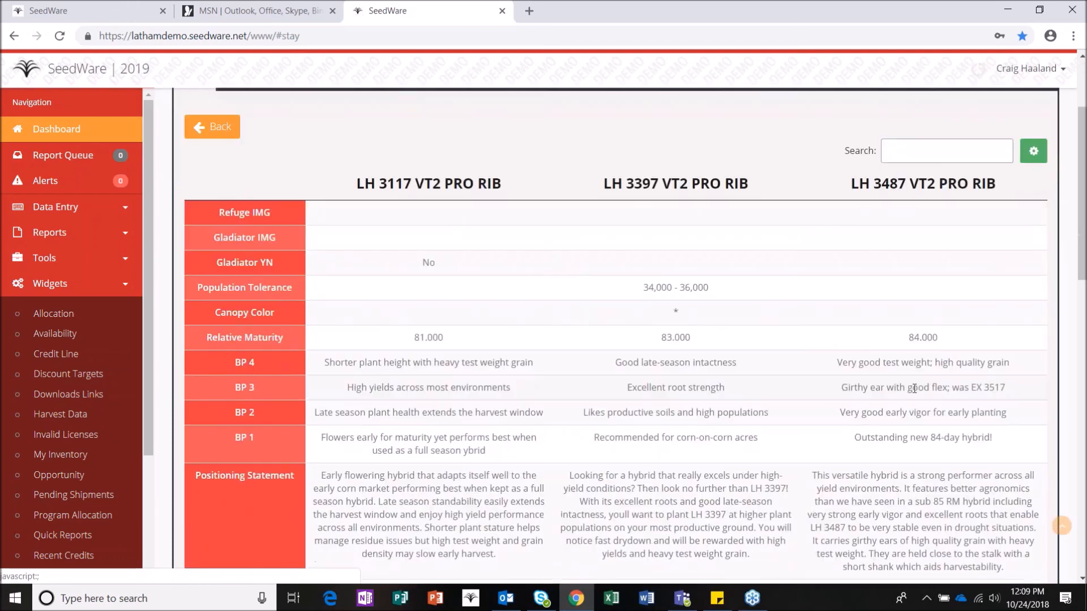
pyautogui.scroll(-2, 915, 386)
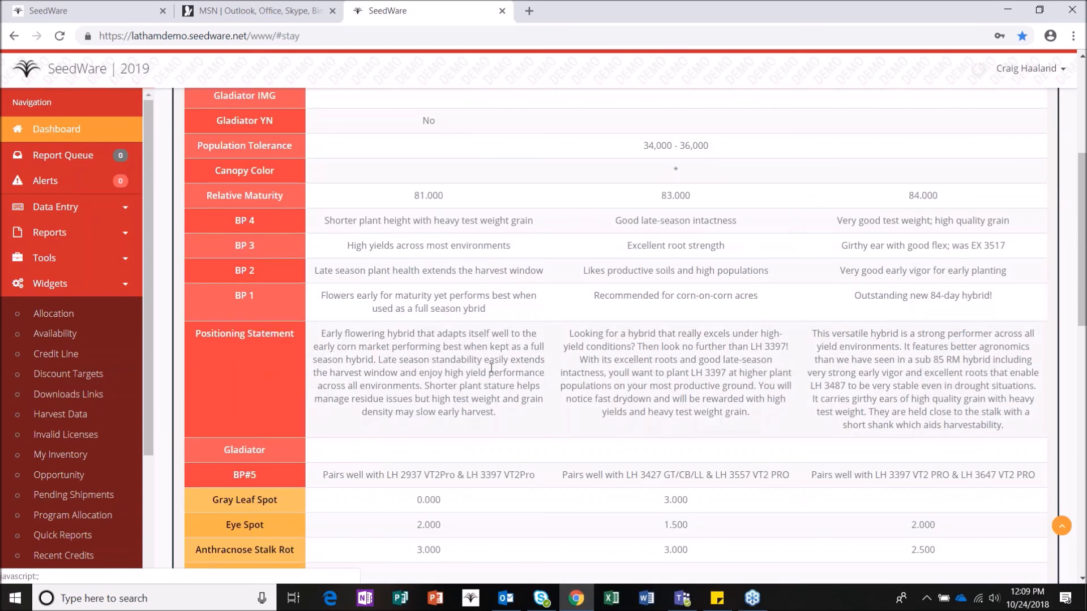
pyautogui.scroll(-4, 502, 365)
pyautogui.scroll(-4, 500, 407)
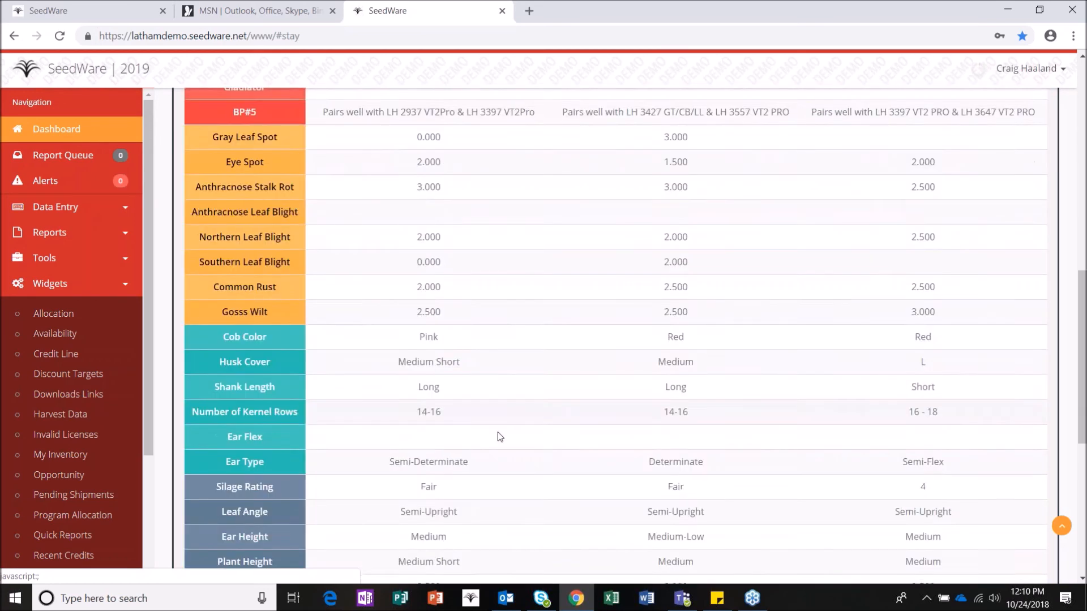
pyautogui.scroll(4, 501, 424)
pyautogui.scroll(9, 496, 419)
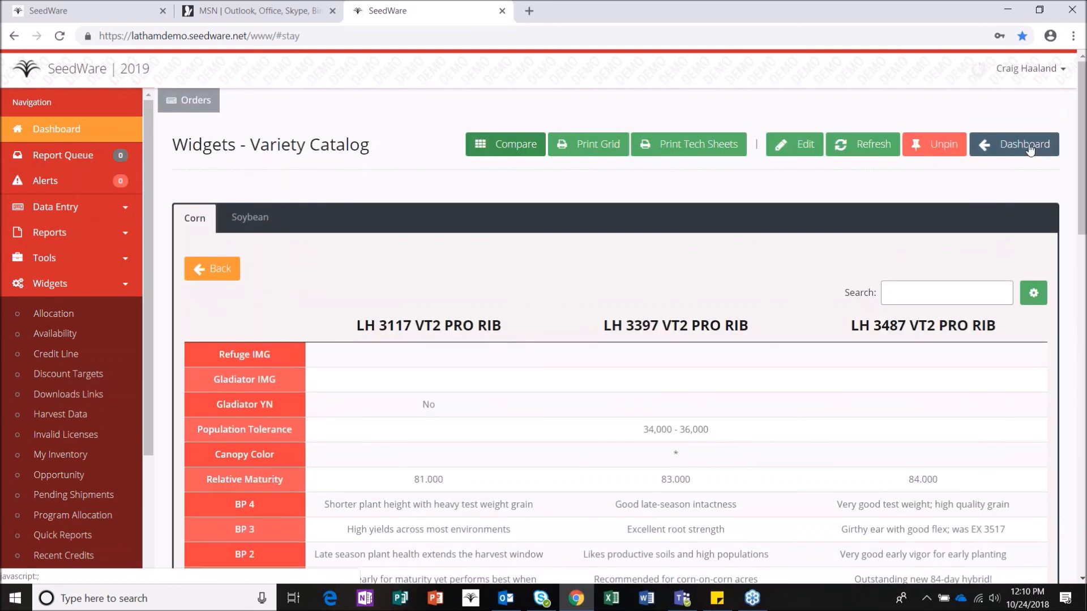
# Step: Go back to the Dashboard from the Variety Catalog page
pyautogui.click(1026, 145)
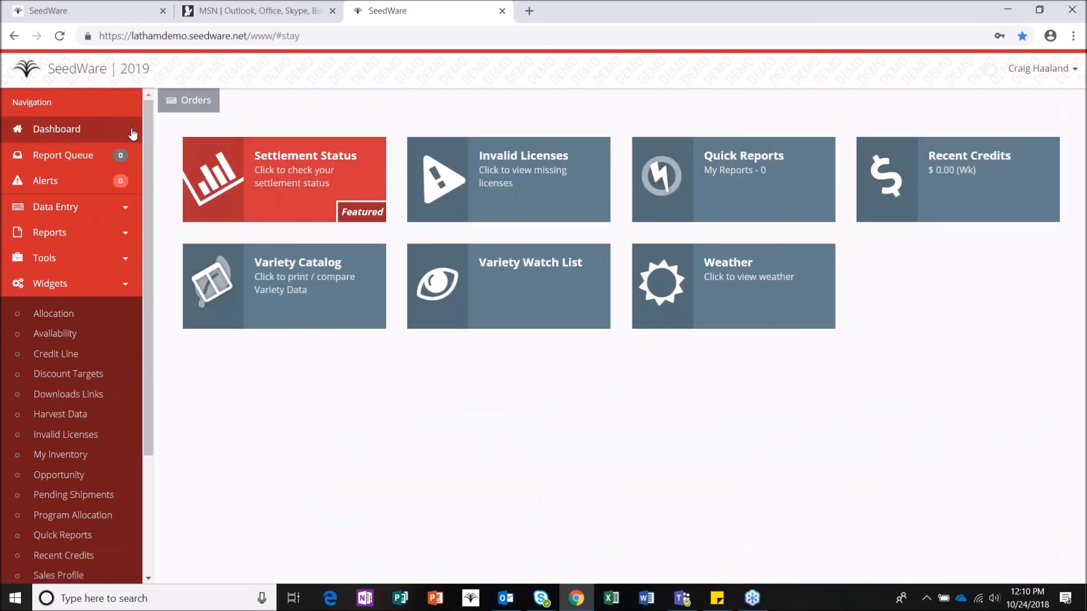